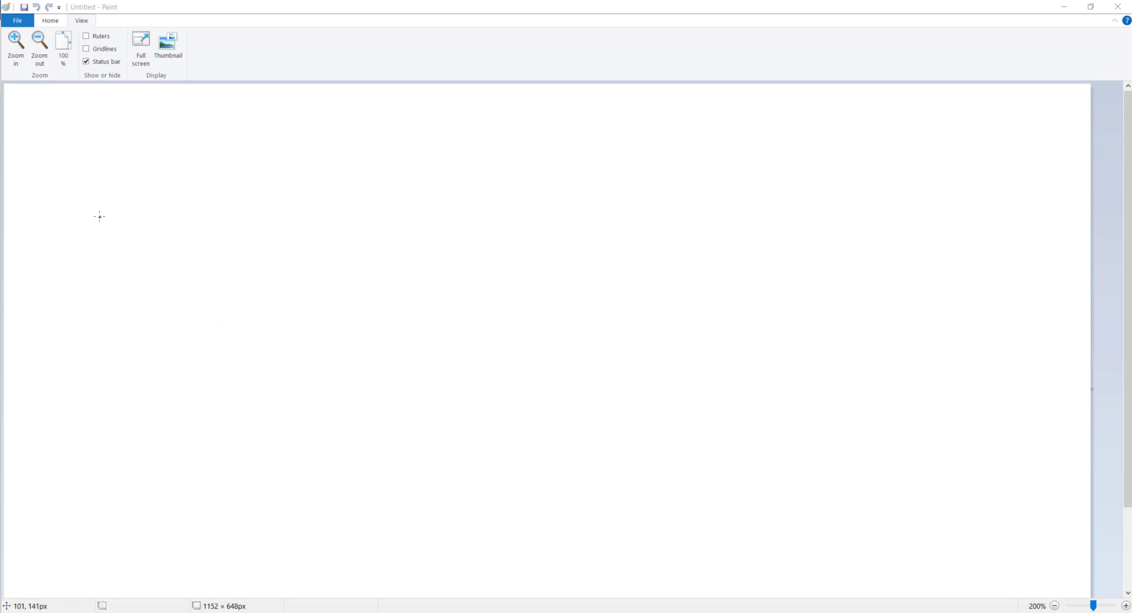
Step: Sketch a curved main drainage line into a rounded pond with a crossed-circle control and outlet line, labelled 16.1 L/s
mouse_move(99, 216)
mouse_down()
mouse_move(296, 476)
mouse_move(415, 507)
mouse_move(709, 288)
mouse_move(779, 258)
mouse_move(866, 324)
mouse_move(864, 389)
mouse_move(913, 317)
mouse_move(896, 312)
mouse_up()
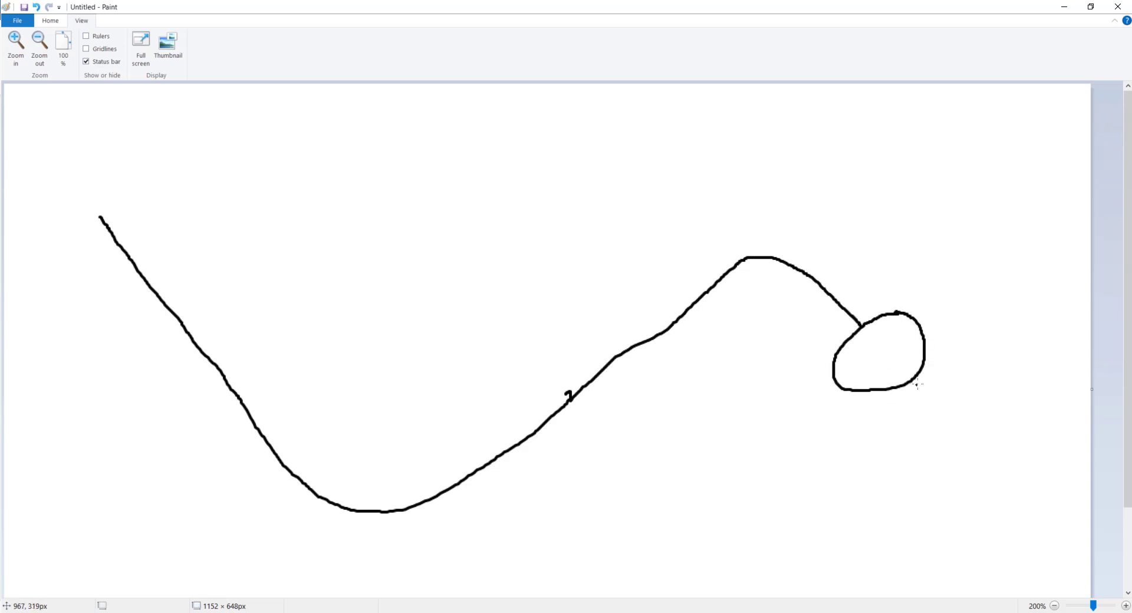
drag(915, 379, 985, 431)
mouse_move(922, 384)
mouse_down()
mouse_move(913, 380)
mouse_move(921, 392)
mouse_up()
mouse_move(942, 336)
mouse_down()
mouse_move(941, 361)
mouse_move(949, 352)
mouse_move(978, 363)
mouse_move(996, 342)
mouse_move(1011, 370)
mouse_move(1030, 353)
mouse_move(1032, 366)
mouse_up()
click(970, 348)
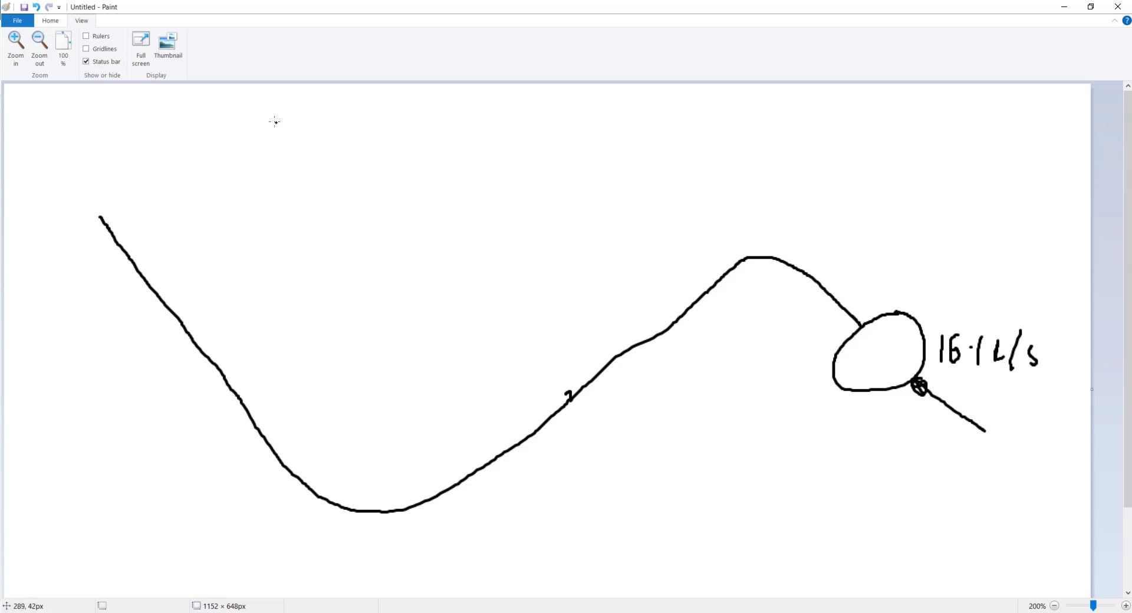
Step: Draw two branches joining the main line, and add boxes with crossed-circle controls on the main line and the branch nearest the pond
drag(278, 118, 545, 422)
mouse_move(487, 99)
mouse_down()
mouse_move(654, 260)
mouse_move(682, 314)
mouse_up()
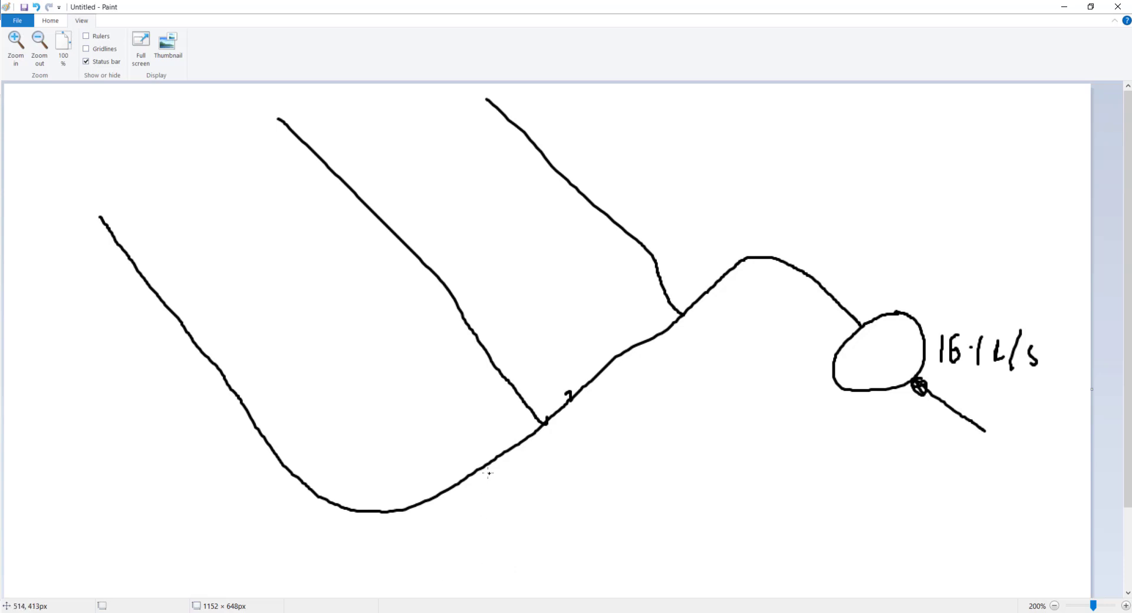
mouse_move(504, 422)
mouse_down()
mouse_move(543, 460)
mouse_move(452, 513)
mouse_move(437, 509)
mouse_move(420, 485)
mouse_move(505, 423)
mouse_up()
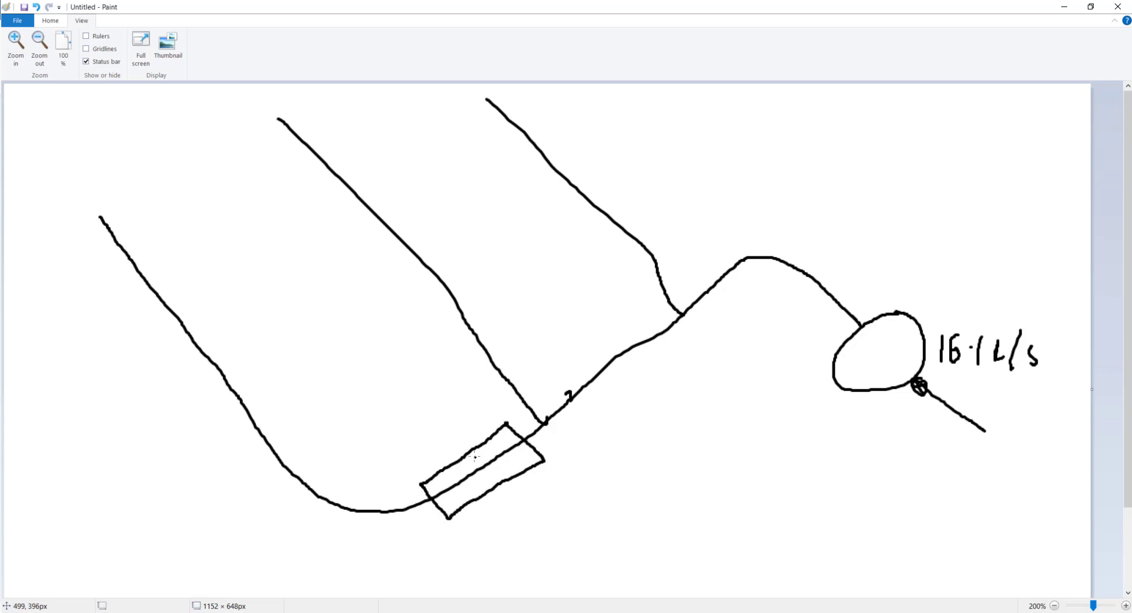
mouse_move(649, 209)
mouse_down()
mouse_move(601, 255)
mouse_move(637, 288)
mouse_move(682, 251)
mouse_move(649, 208)
mouse_up()
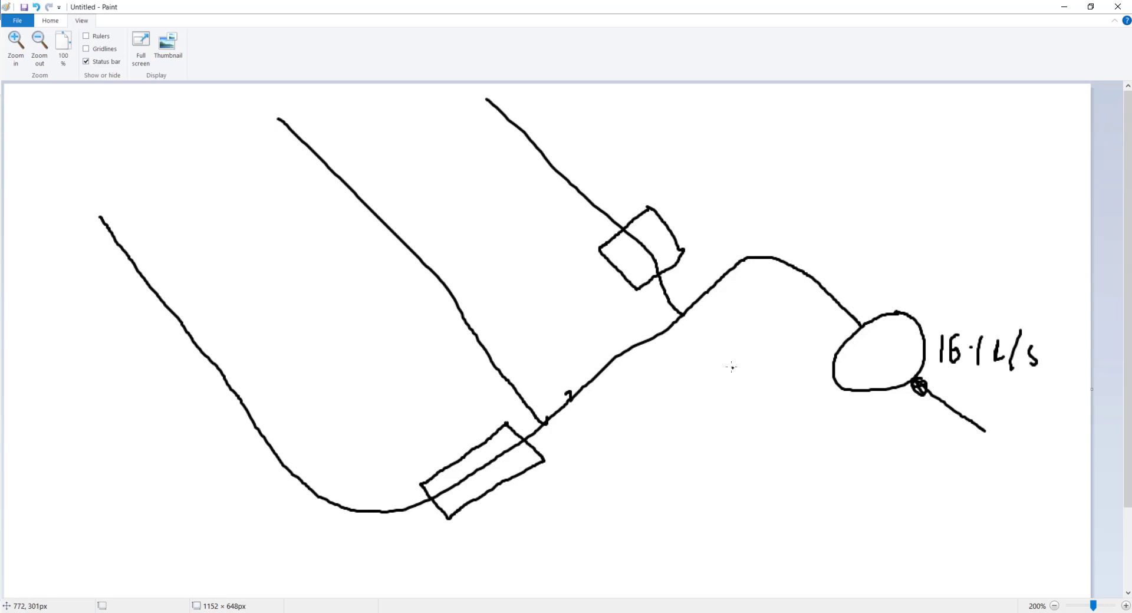
mouse_move(534, 432)
mouse_down()
mouse_move(520, 441)
mouse_move(540, 443)
mouse_move(520, 440)
mouse_move(542, 442)
mouse_move(531, 446)
mouse_up()
mouse_move(669, 275)
mouse_down()
mouse_move(657, 277)
mouse_move(660, 294)
mouse_move(672, 271)
mouse_move(660, 293)
mouse_up()
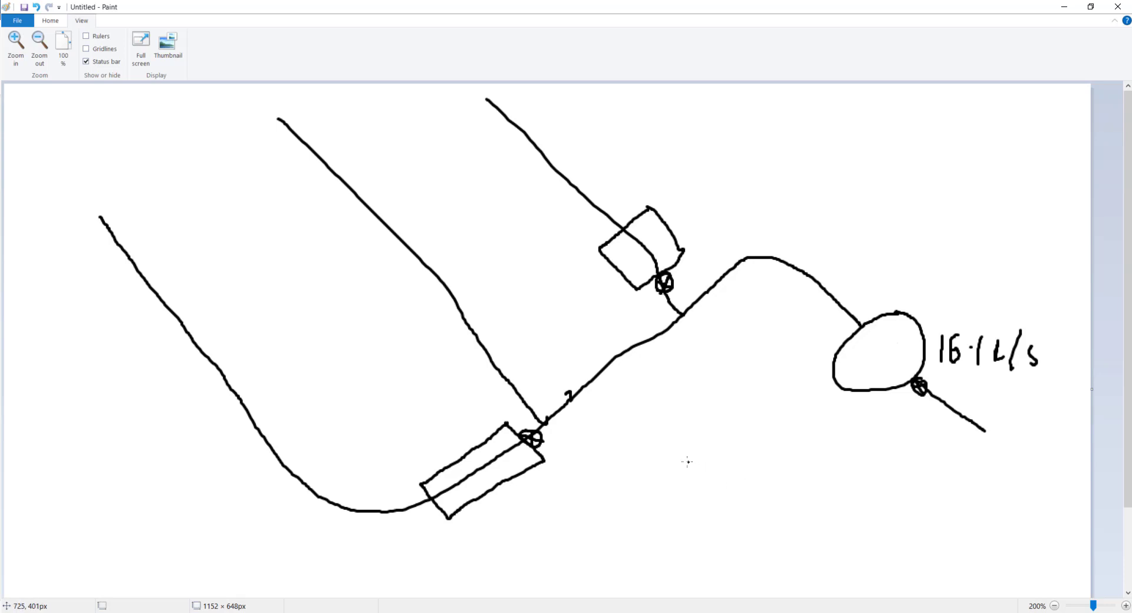
Step: Switch to InfoDrainage and save the project as a new file named SuDS design
click(677, 400)
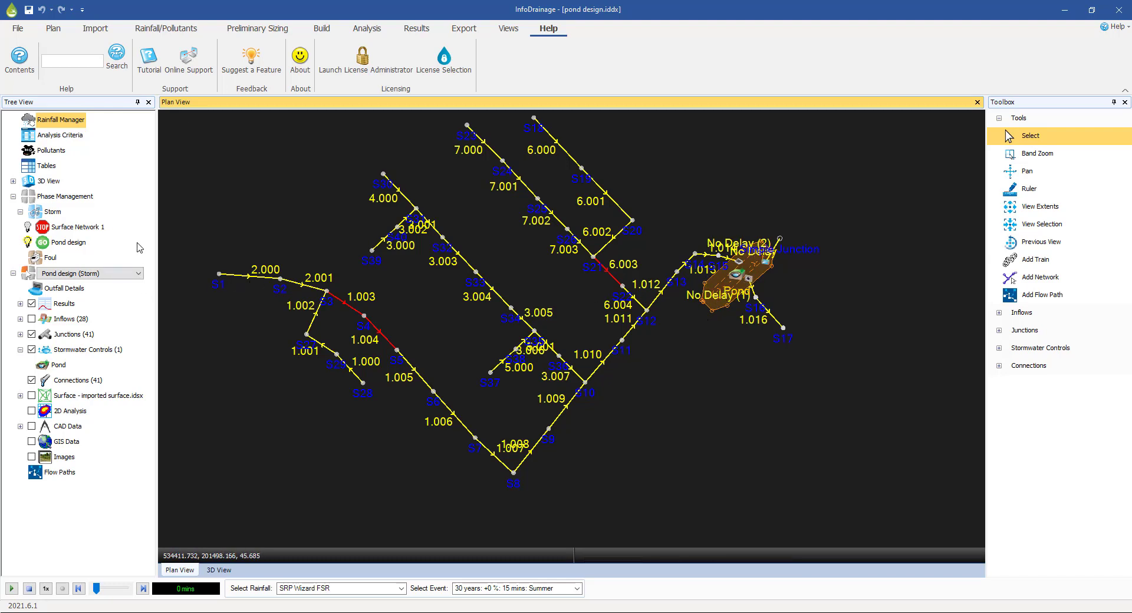
click(18, 32)
click(59, 148)
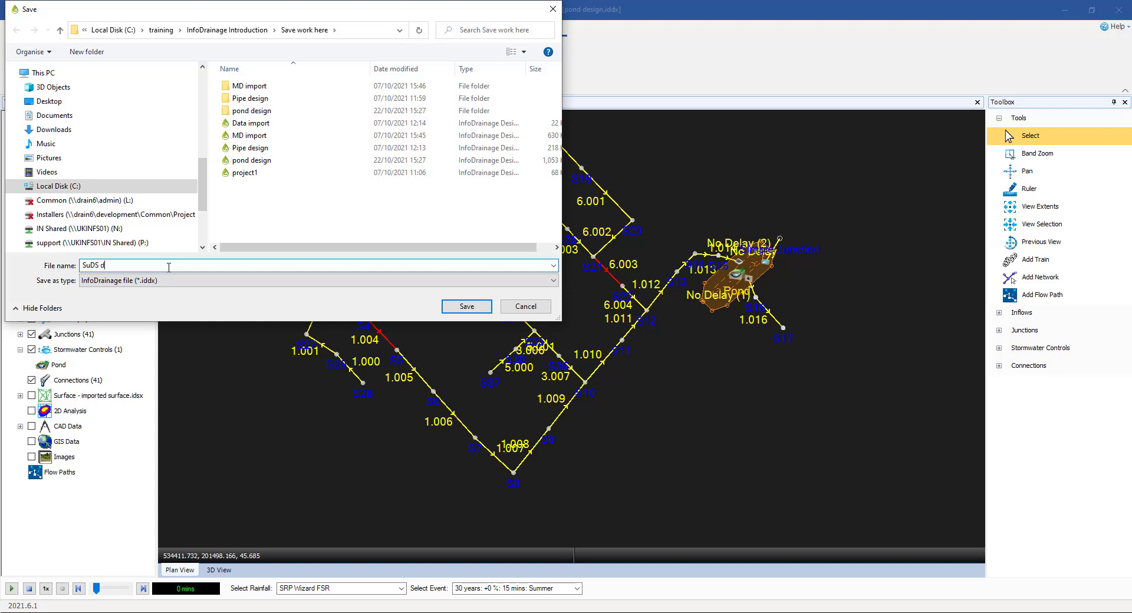
click(466, 305)
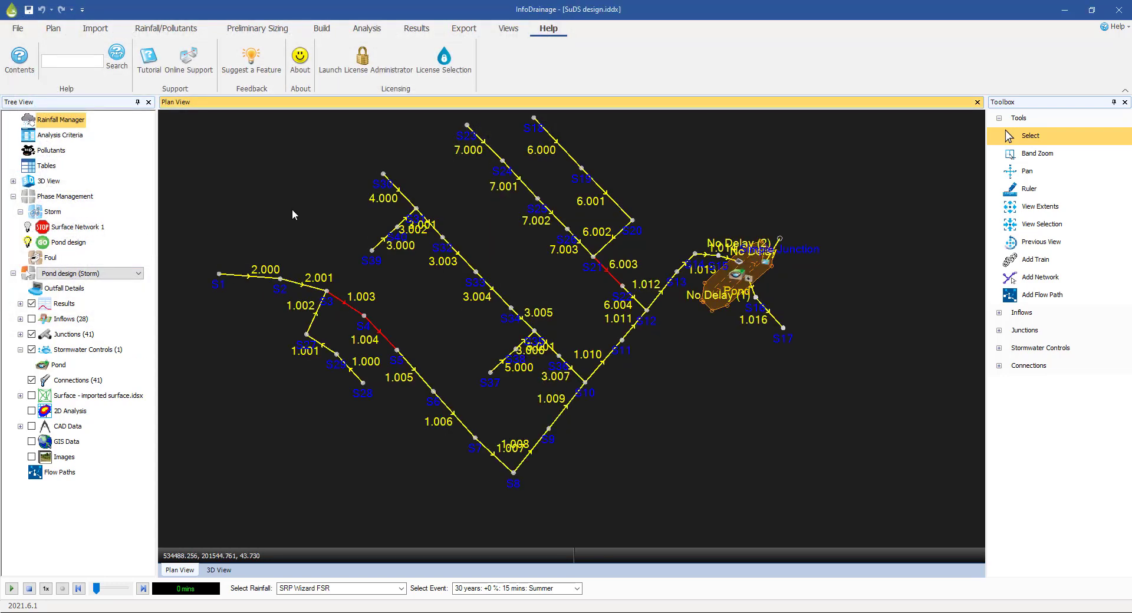
Step: Duplicate the Pond design phase, then hide the original phase and exclude it from analysis
right_click(63, 247)
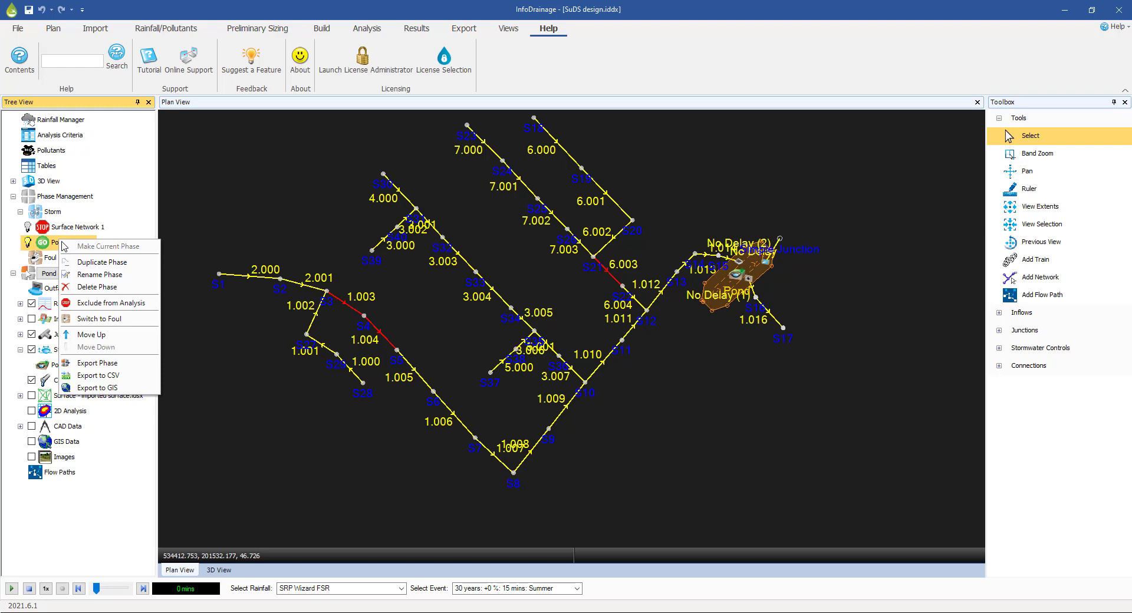
click(97, 263)
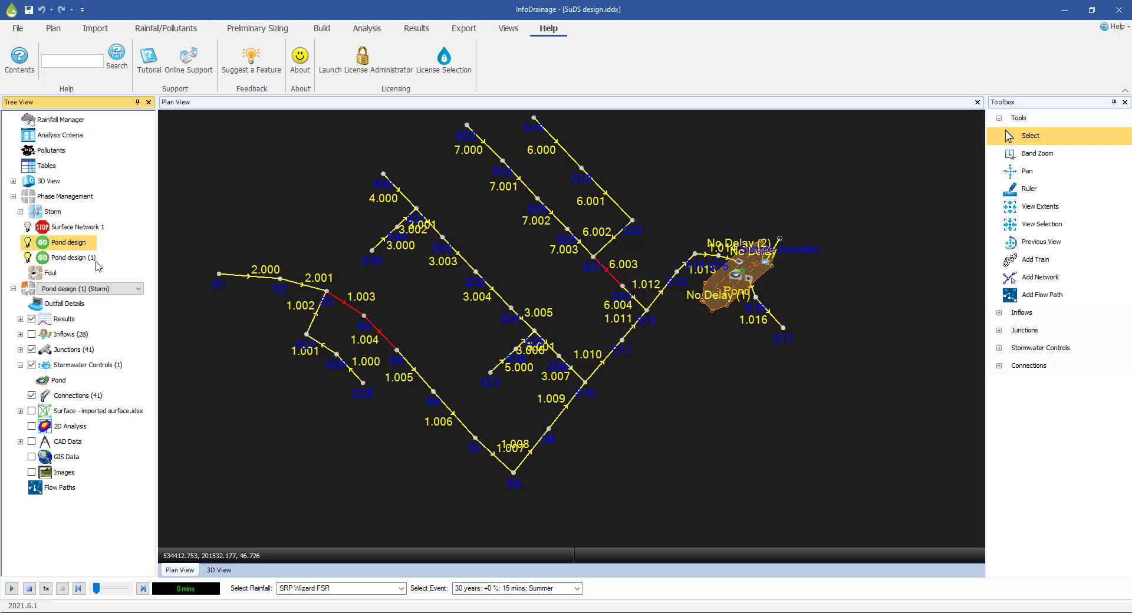
click(28, 242)
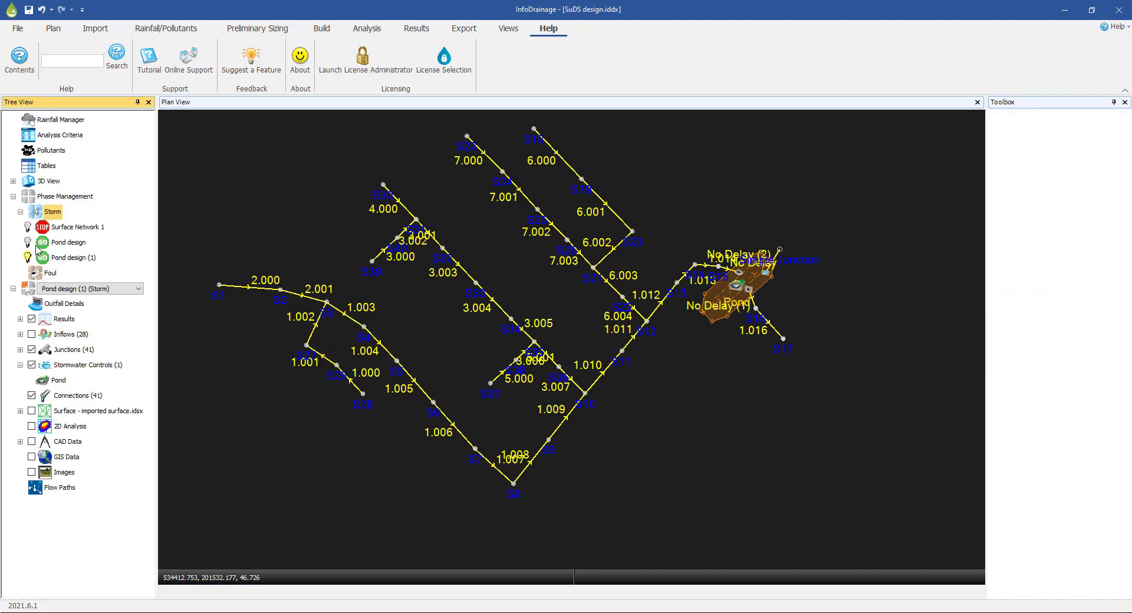
click(44, 244)
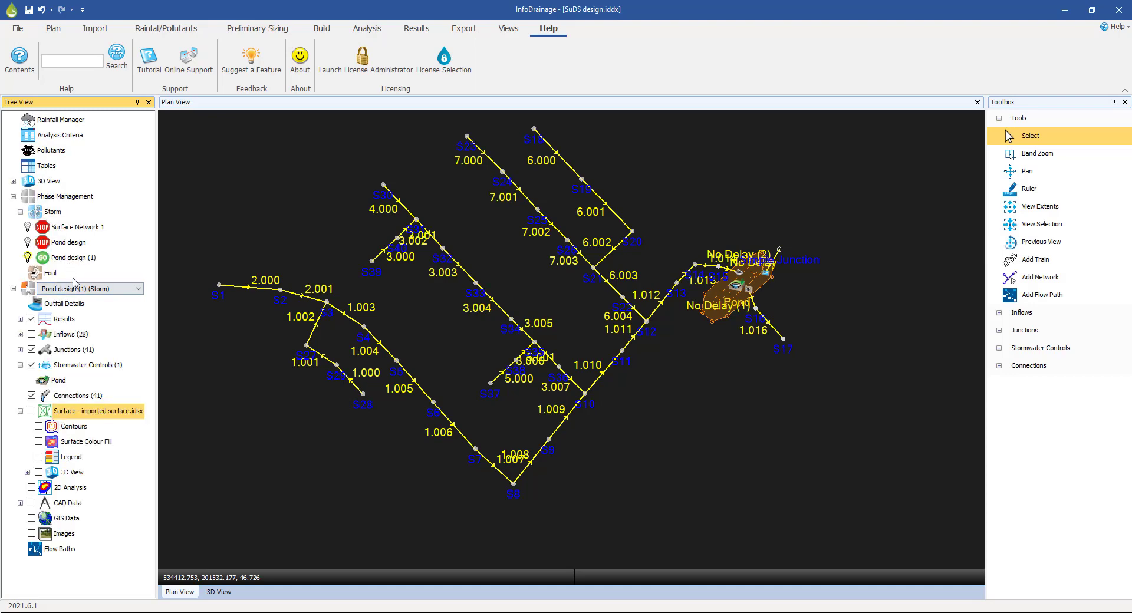
Step: Rename the duplicated phase to SuDS design
right_click(71, 263)
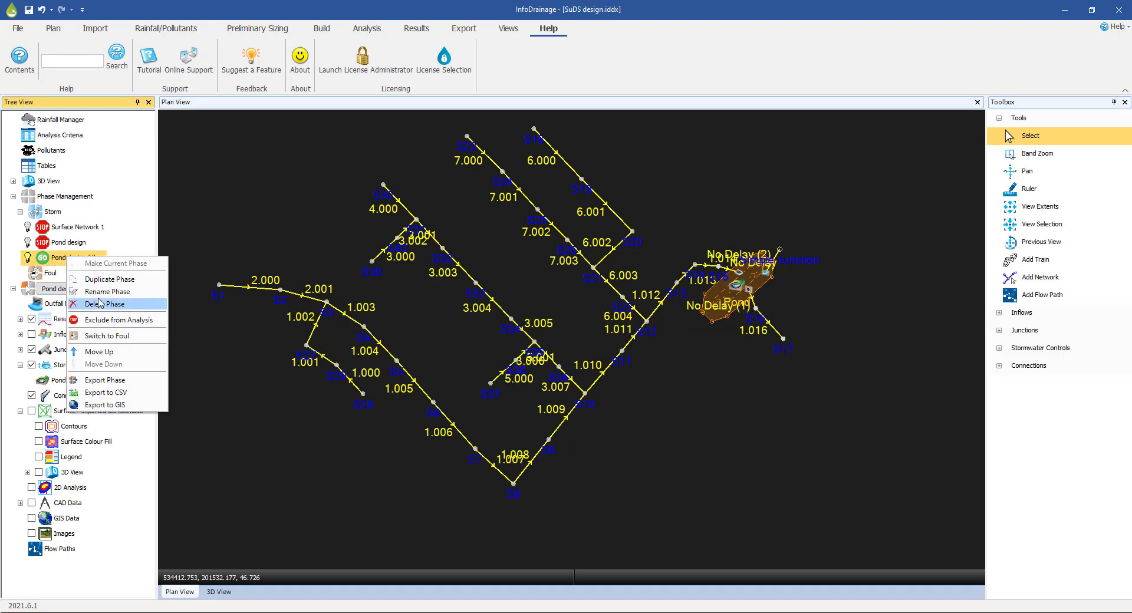
click(100, 292)
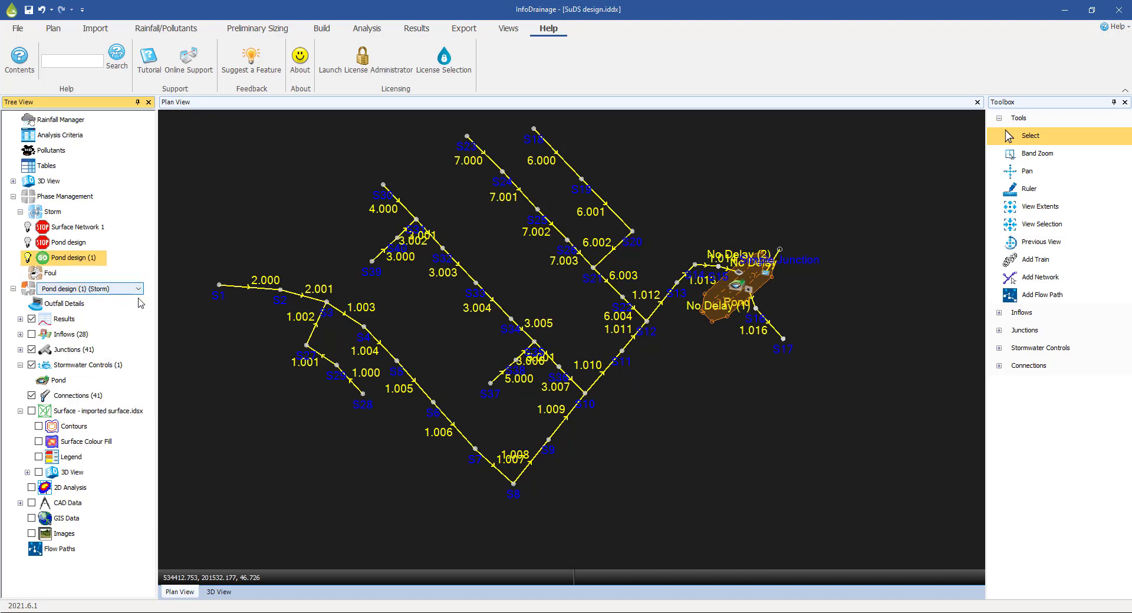
text(Su)
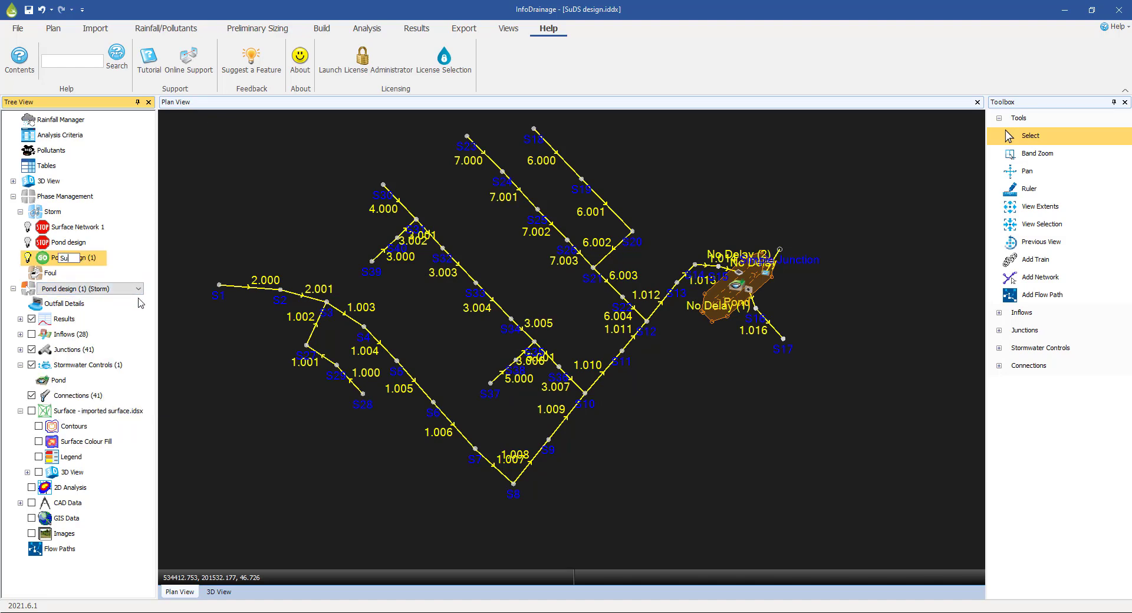
text(DS design)
key(Return)
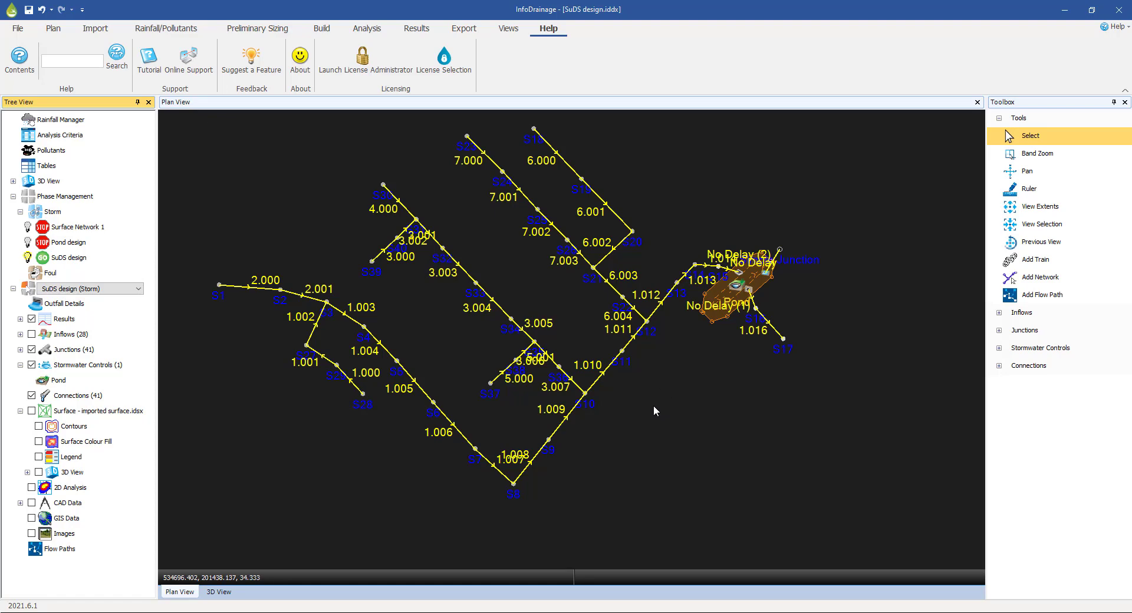
Step: Start a CAD data import using the SuDS outlines drawing from the InfoDrainage Introduction data folder
middle_drag(659, 412, 583, 347)
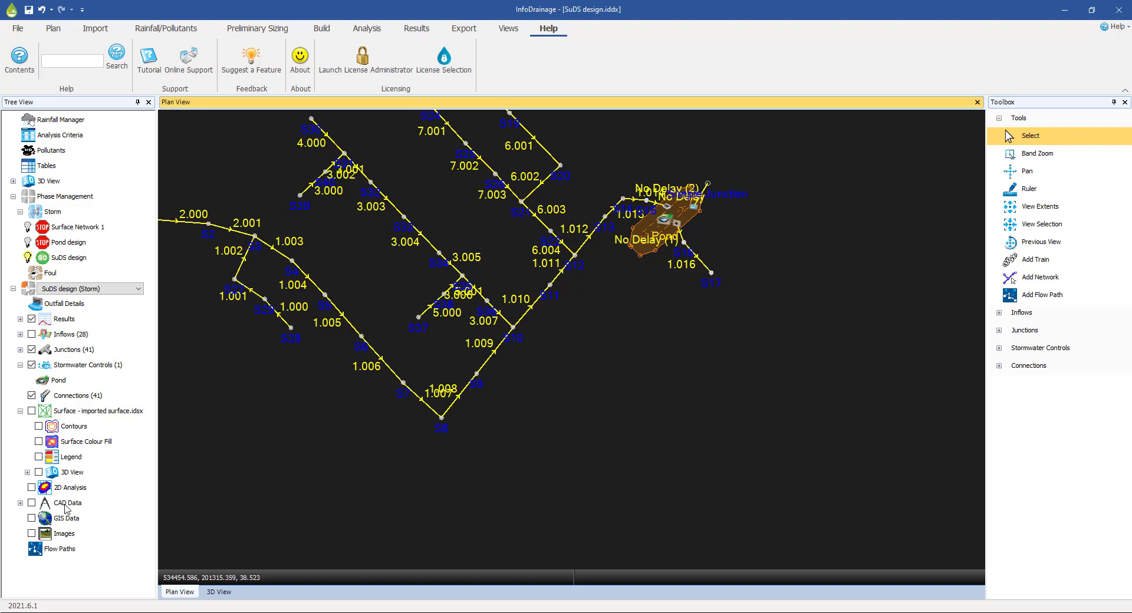
click(20, 503)
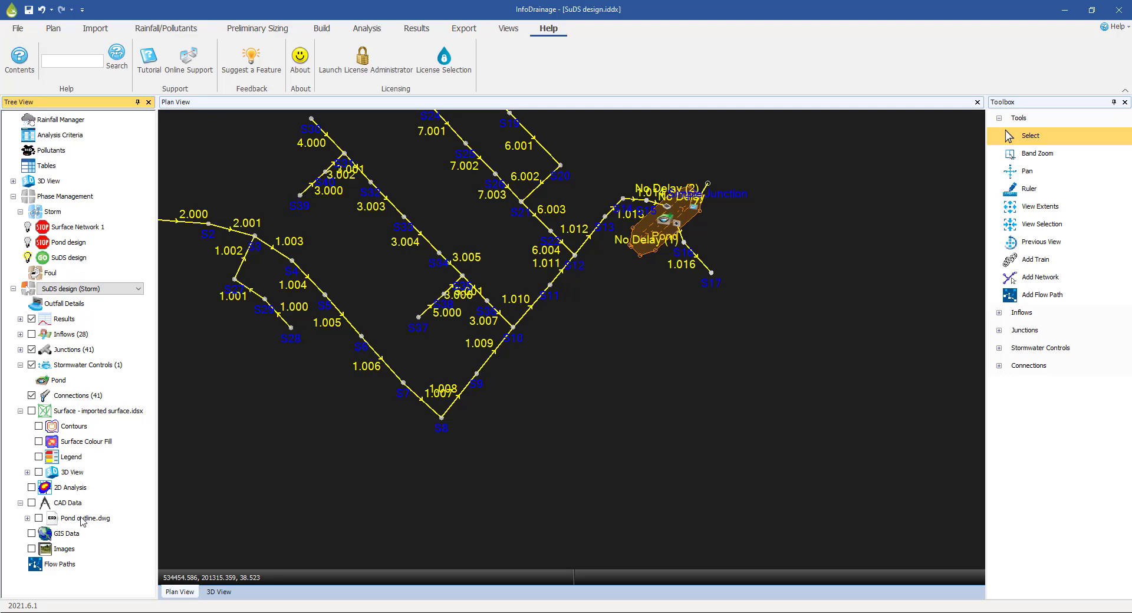
right_click(65, 505)
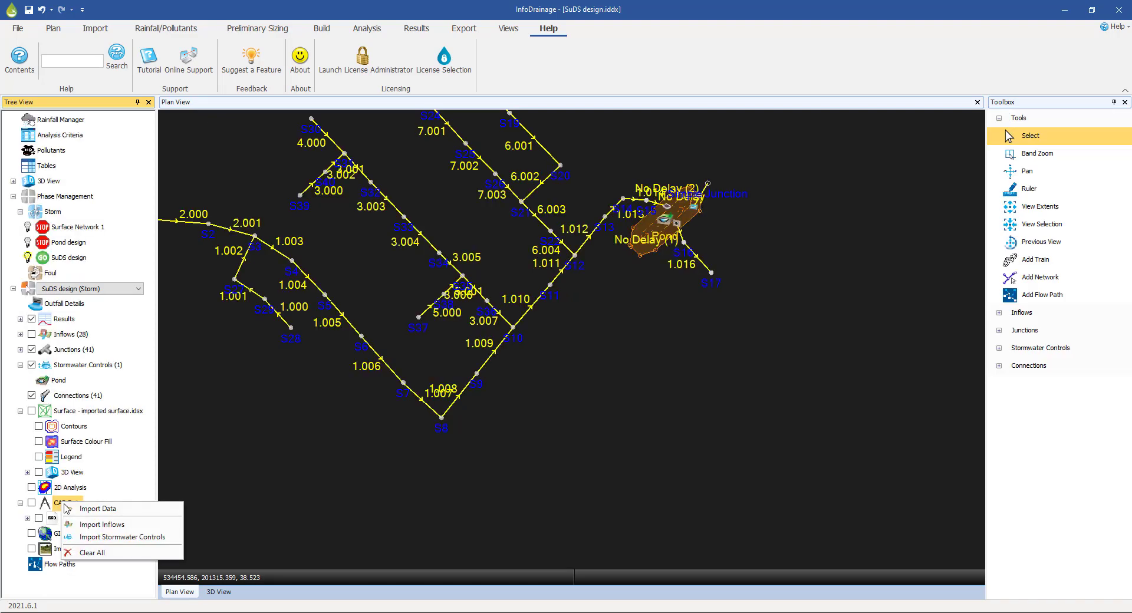
click(94, 509)
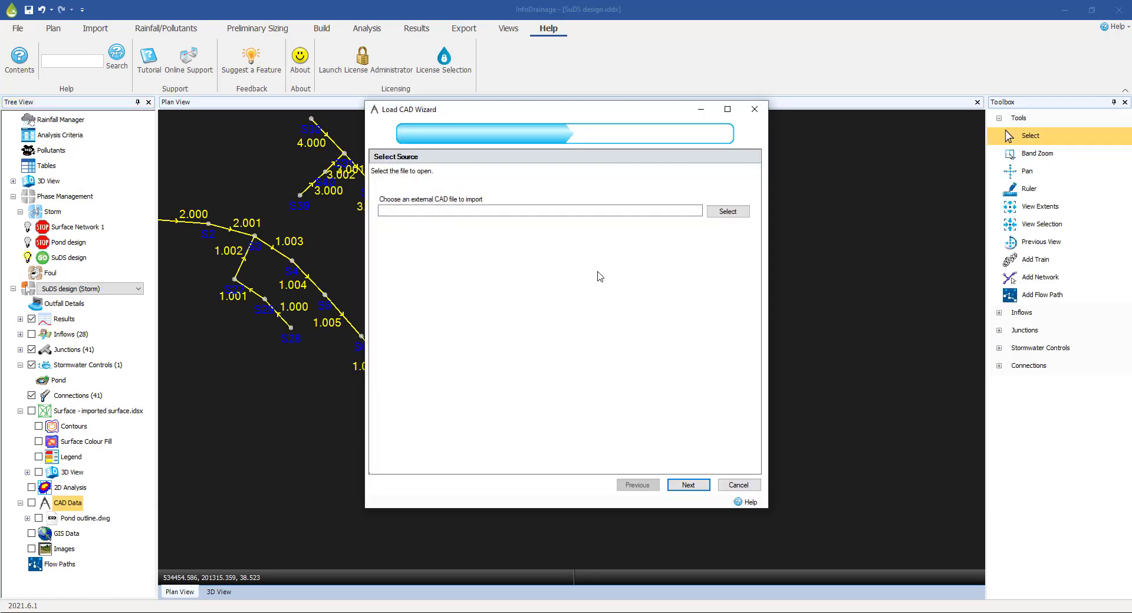
click(720, 213)
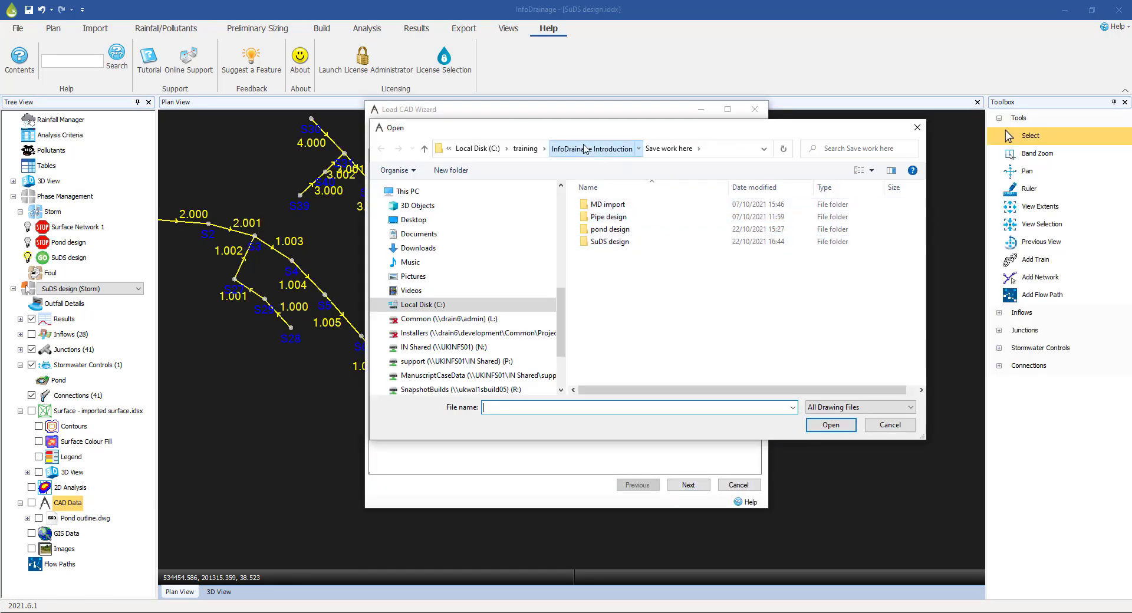
click(592, 148)
double_click(598, 218)
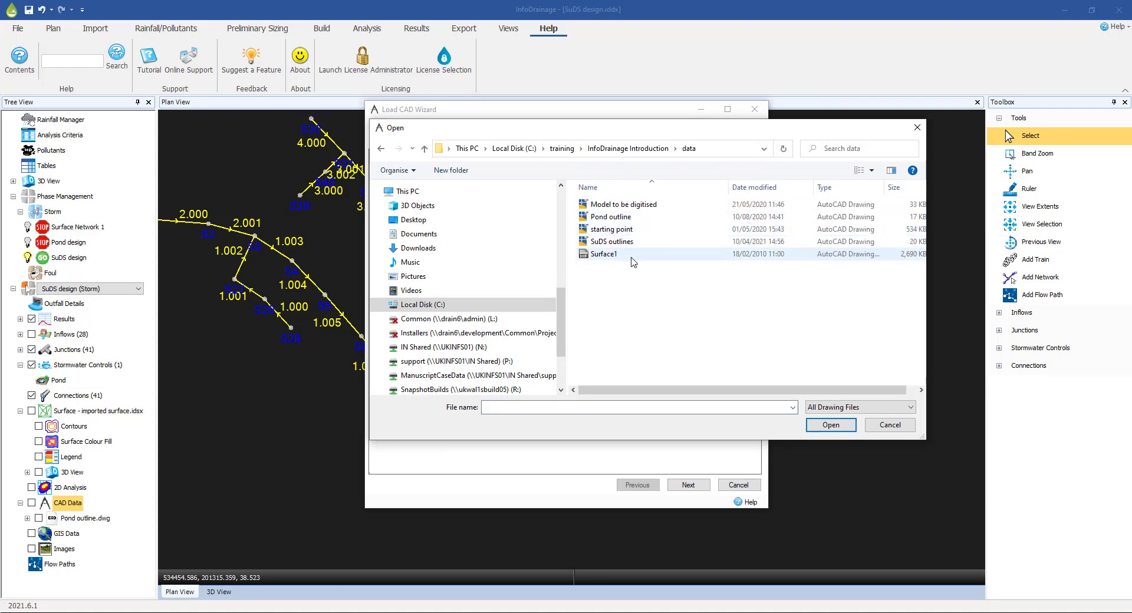
click(620, 242)
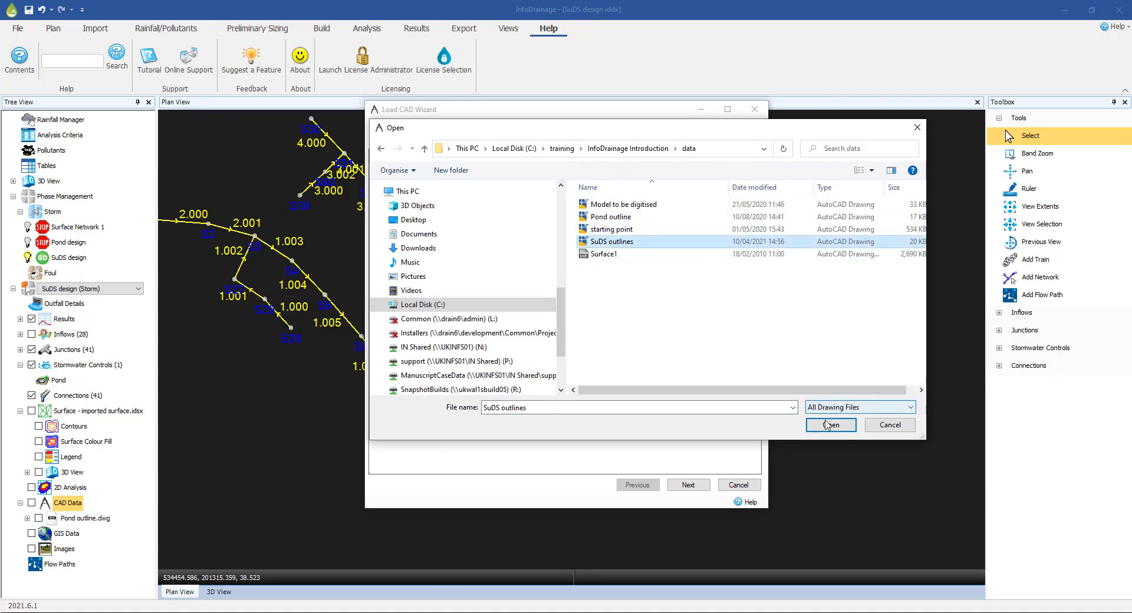
click(830, 425)
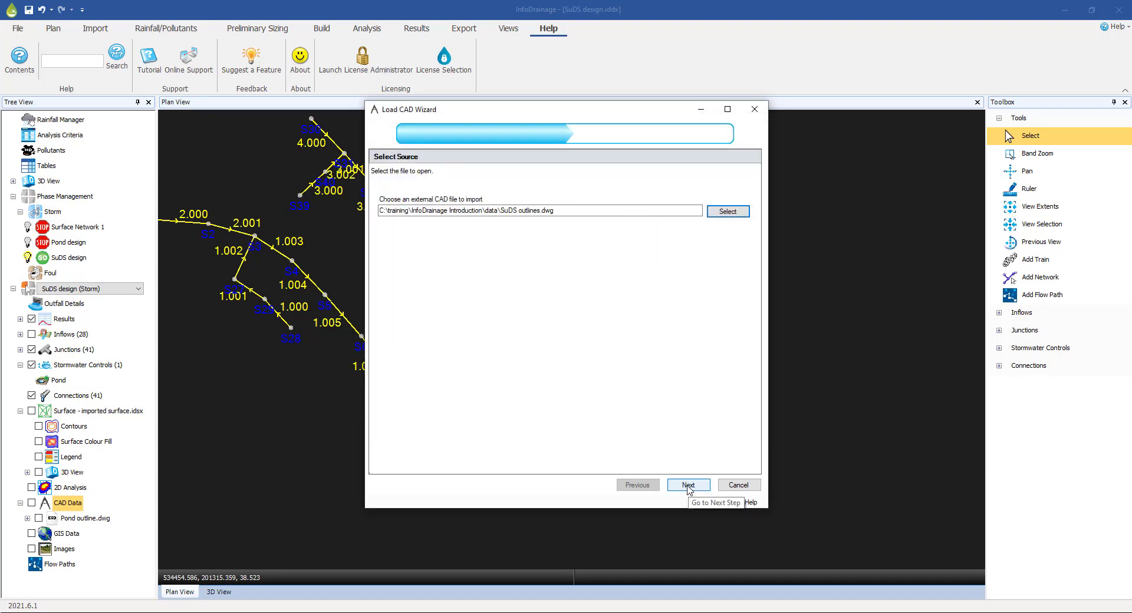
click(687, 485)
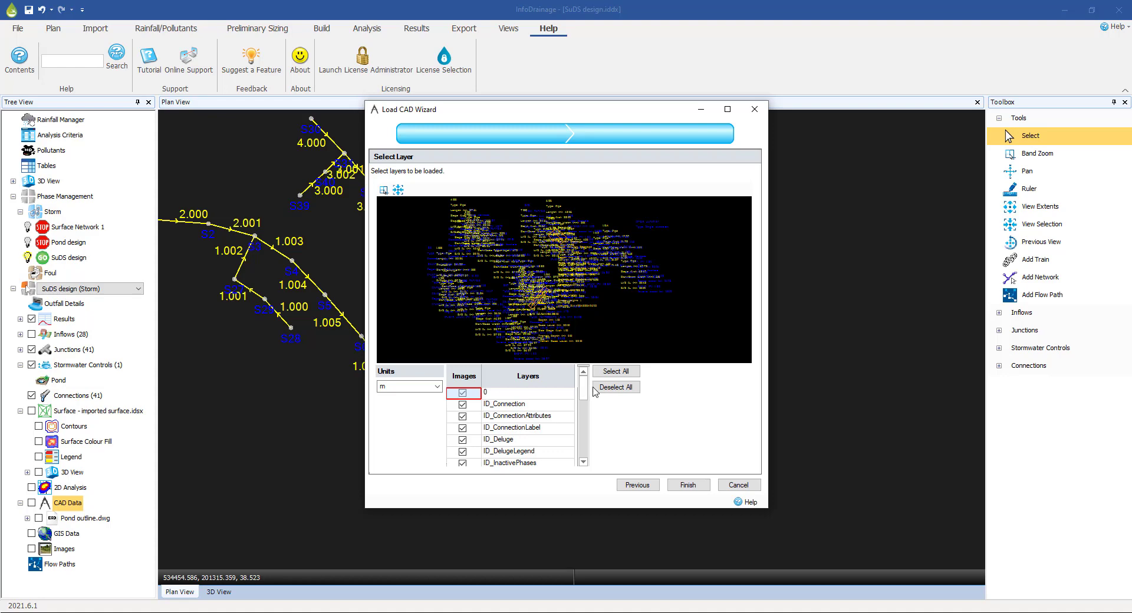
Step: Load only the ID_StormwaterControl layer from the drawing and finish the import
click(612, 388)
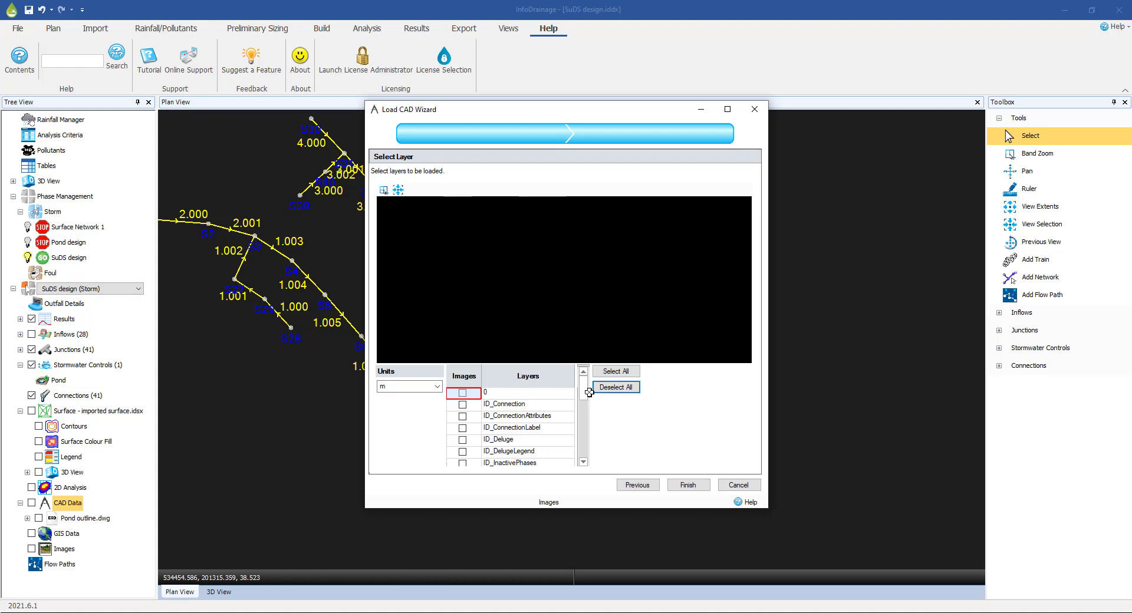
drag(583, 392, 583, 436)
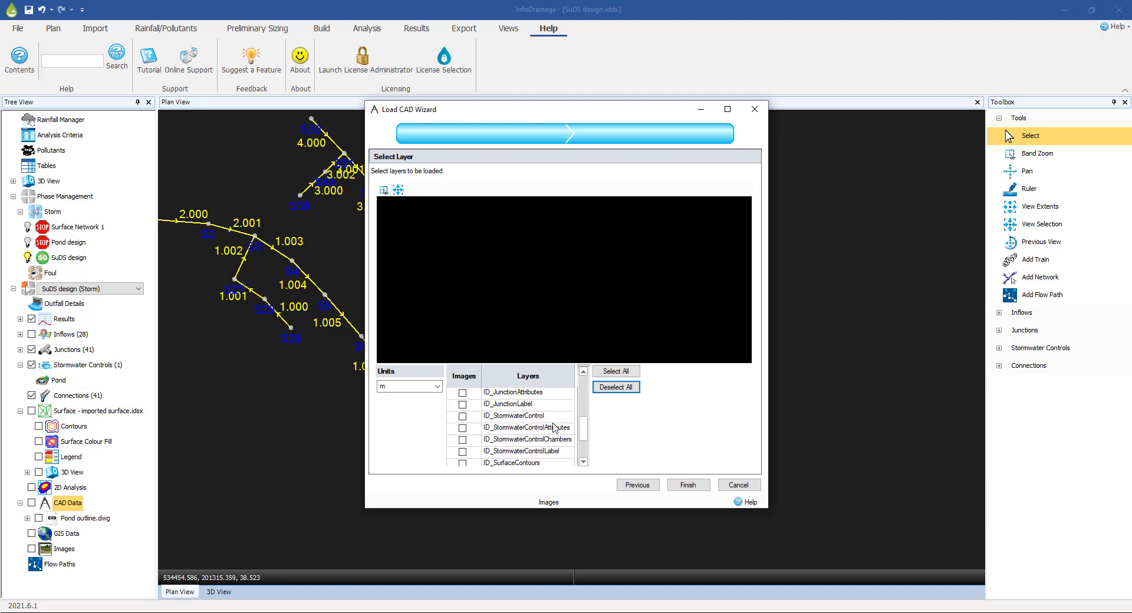
click(463, 416)
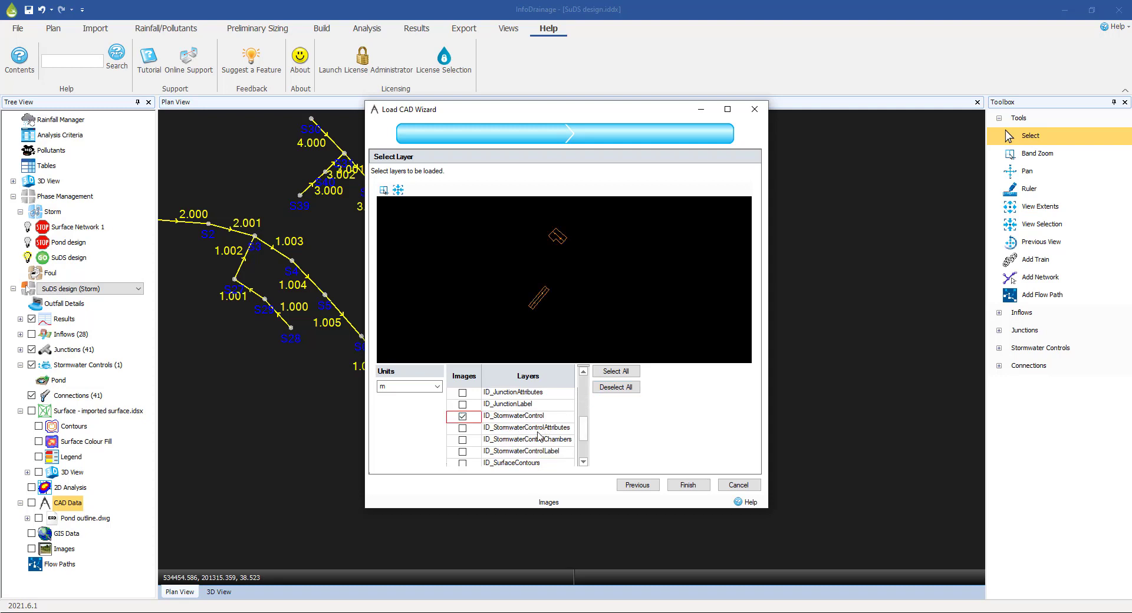
click(683, 486)
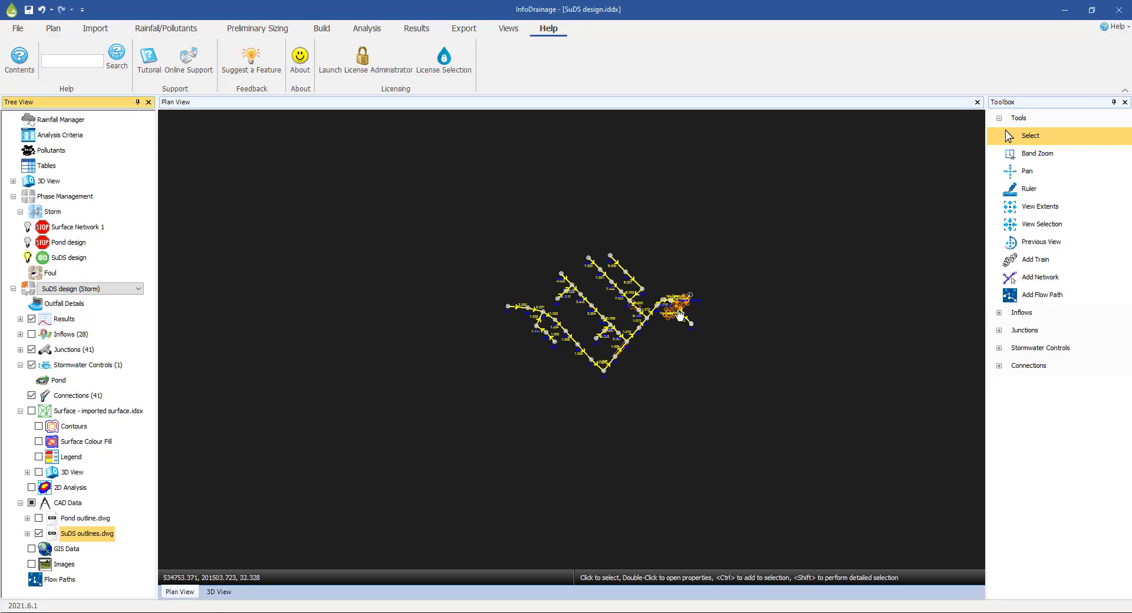
Step: Examine the imported outlines along the pipes, temporarily showing the inflow areas, and focus on the outline between S9 and S10
scroll(631, 318, up, 10)
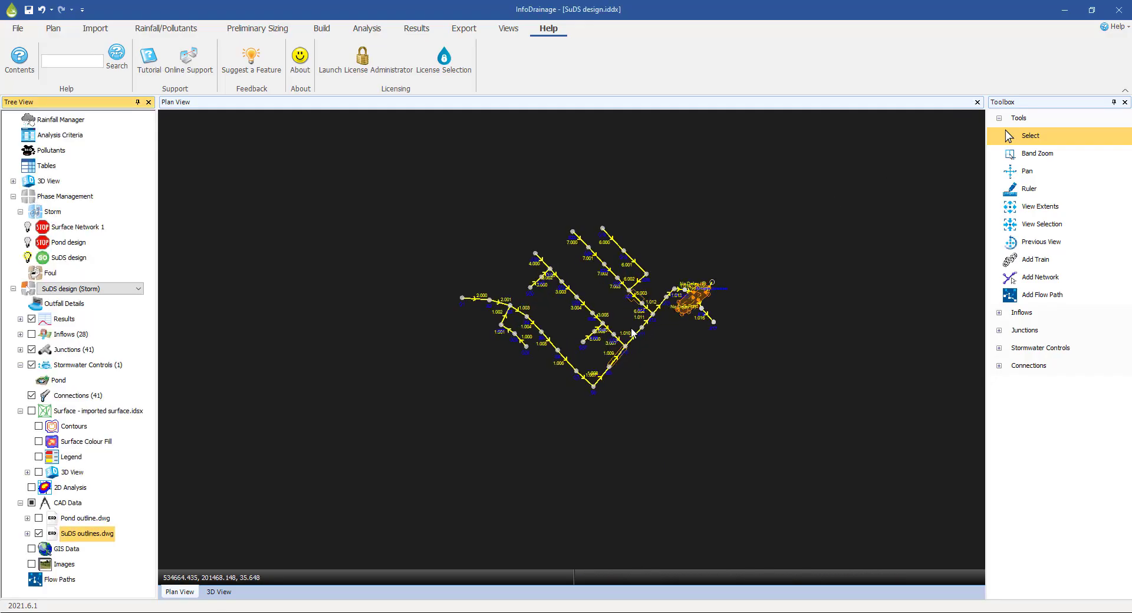
scroll(631, 316, up, 1)
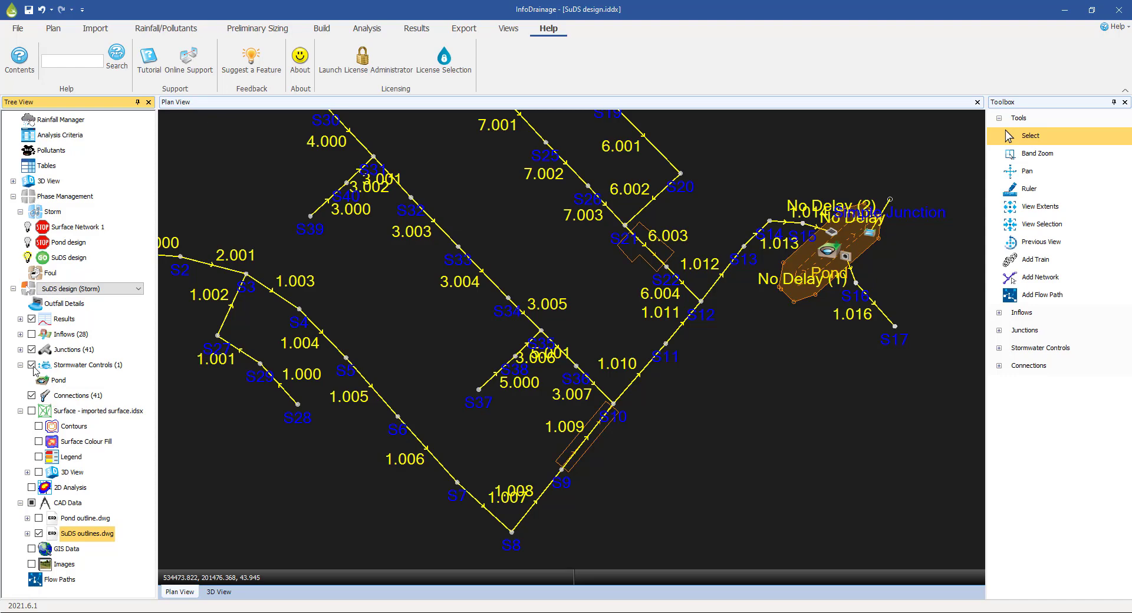
click(32, 335)
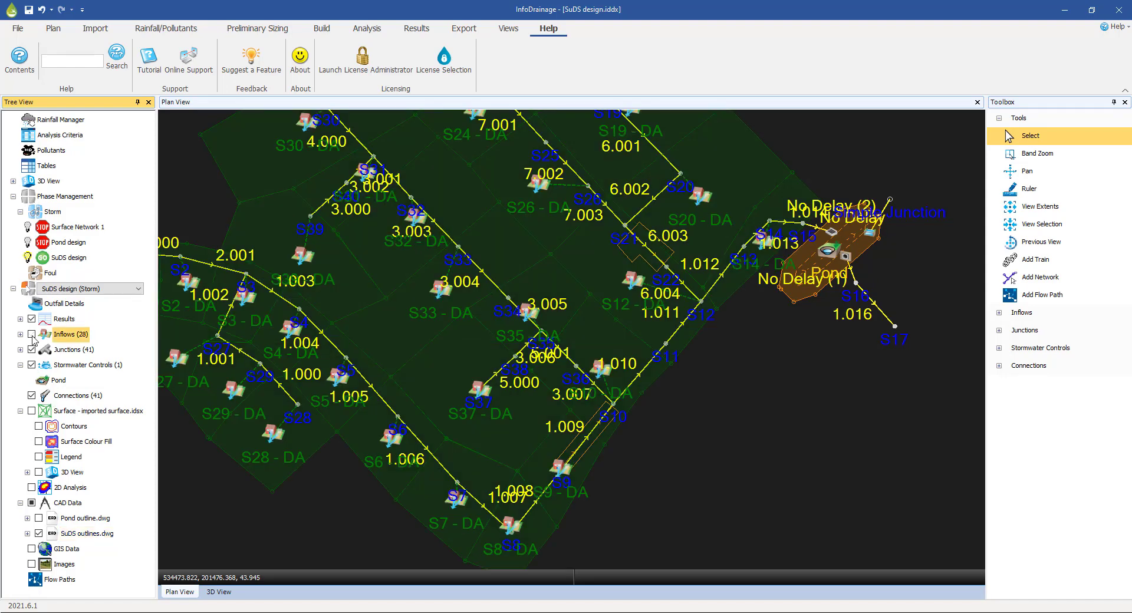
click(31, 334)
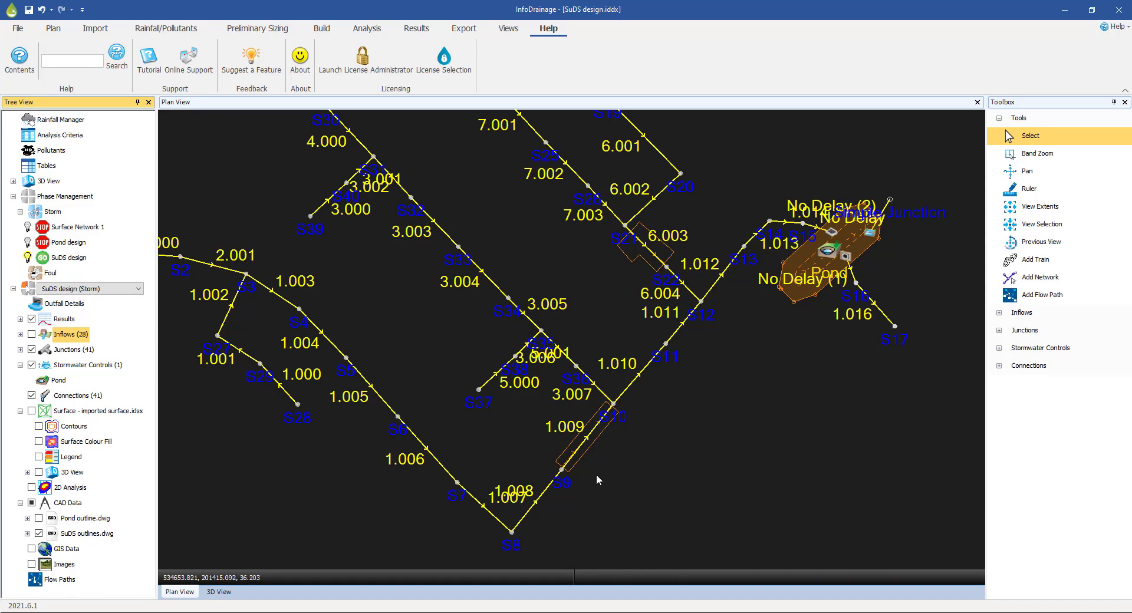
scroll(608, 474, up, 1)
scroll(605, 474, up, 4)
middle_drag(602, 477, 604, 414)
scroll(642, 394, up, 2)
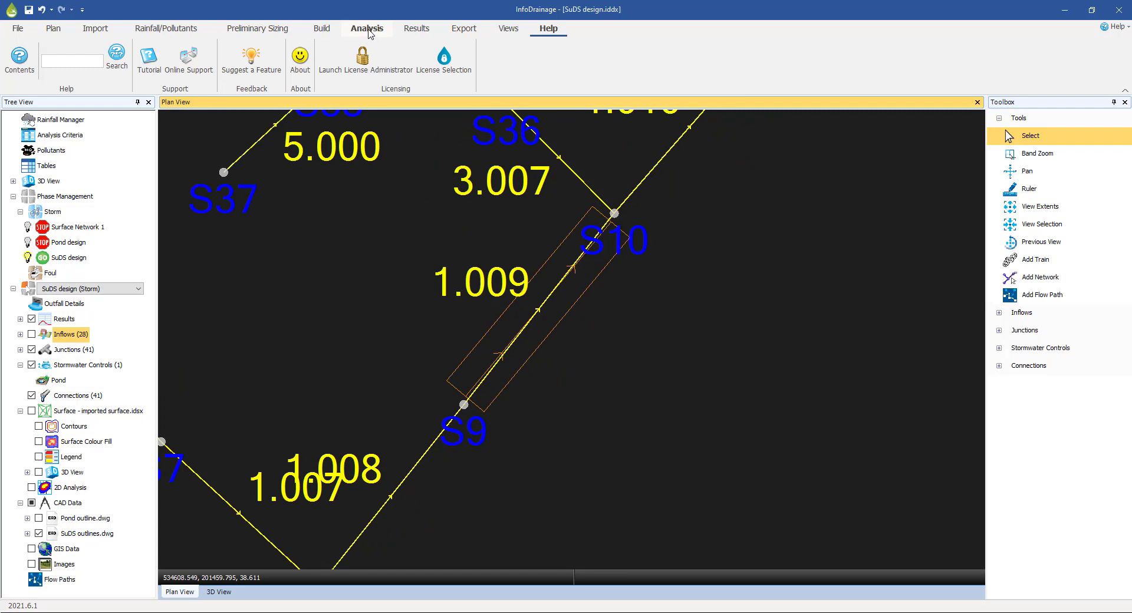
Step: Turn on snapping for the plan view
click(53, 28)
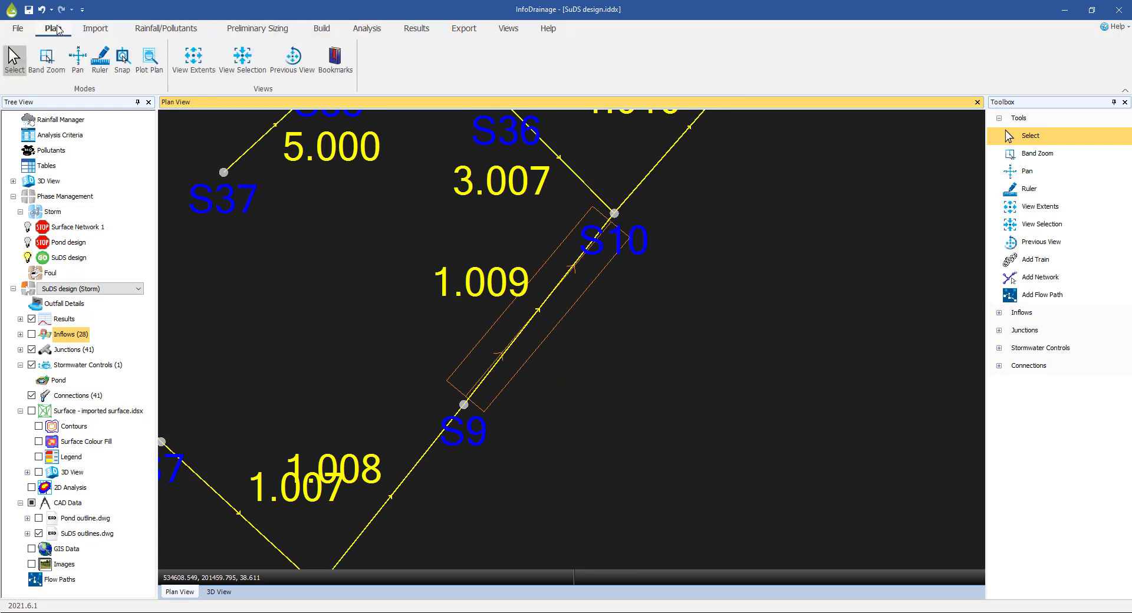
click(121, 63)
click(1024, 142)
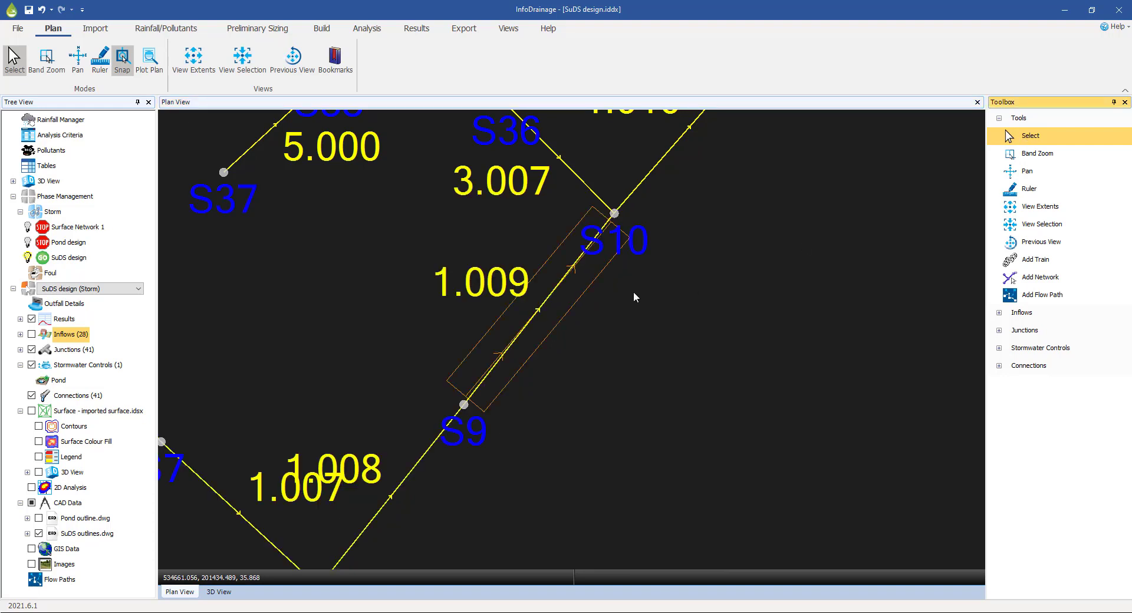
Step: Delete pipe 1.009 between junctions S9 and S10
click(554, 299)
click(554, 299)
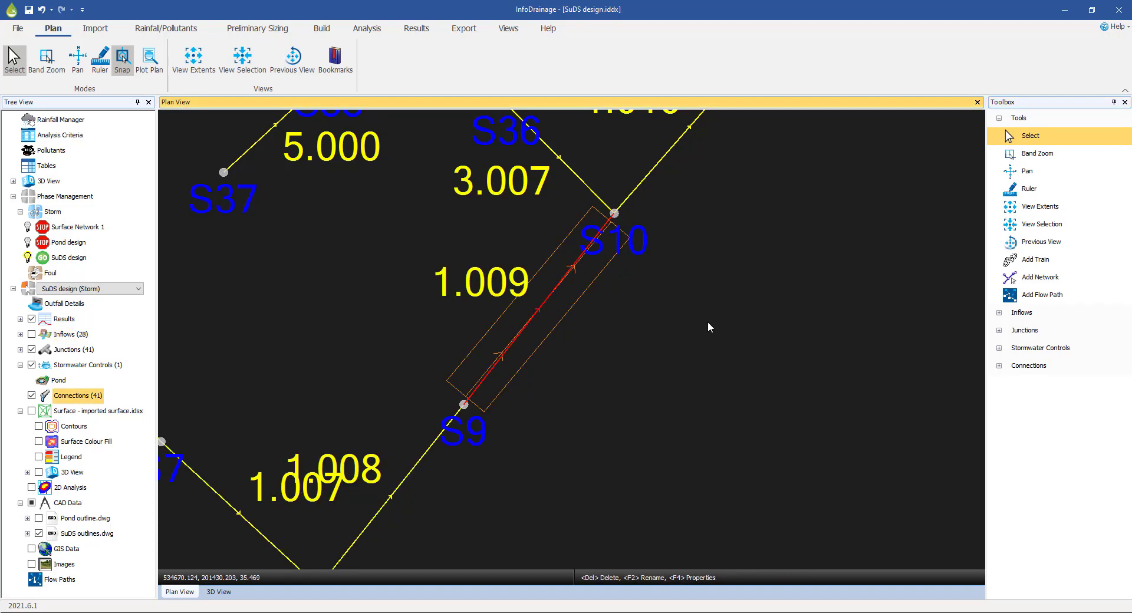
key(Delete)
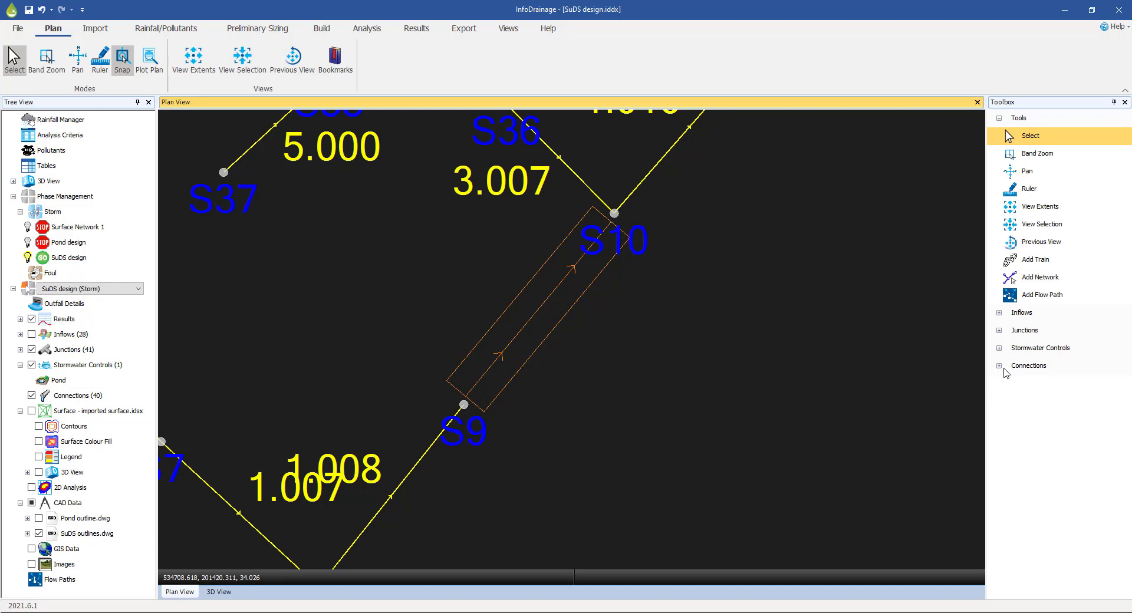
Step: Place a swale stormwater control in the middle of the CAD outline between S9 and S10
click(998, 348)
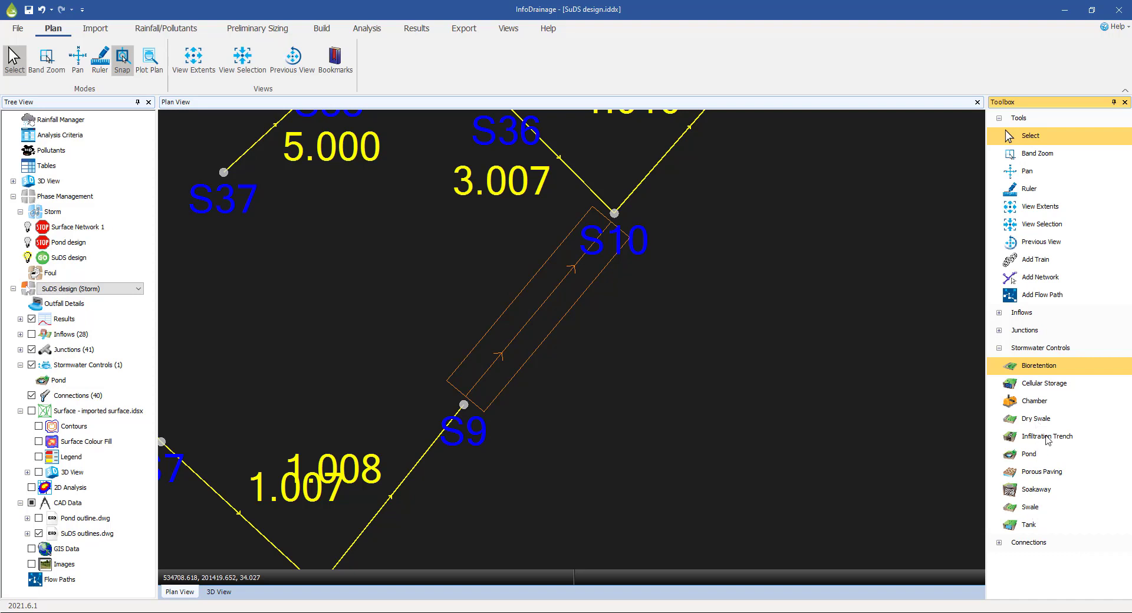
click(995, 505)
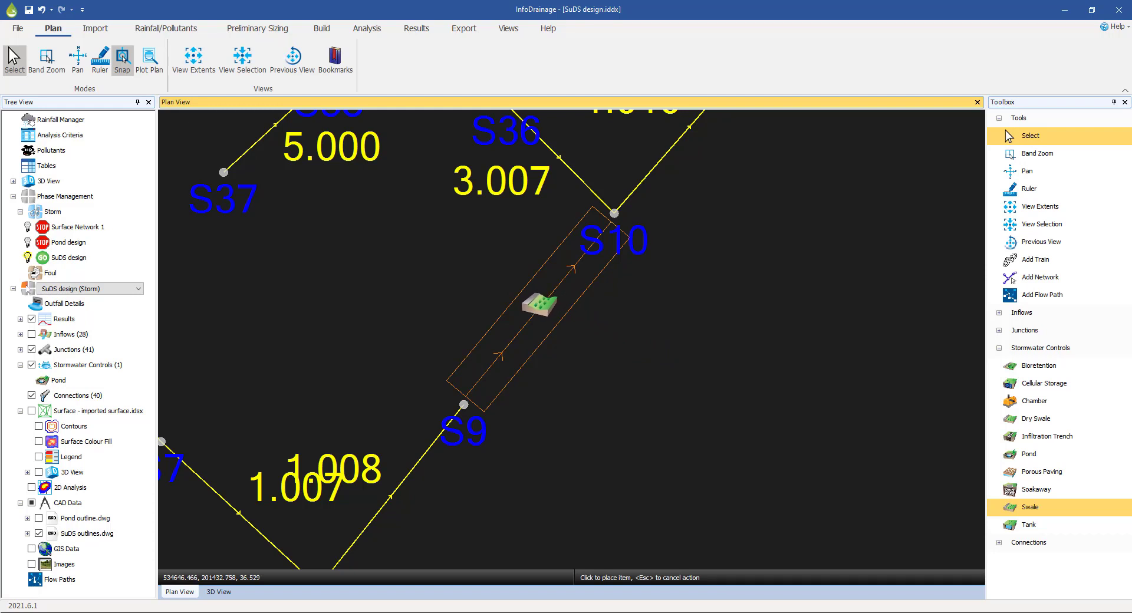
click(538, 303)
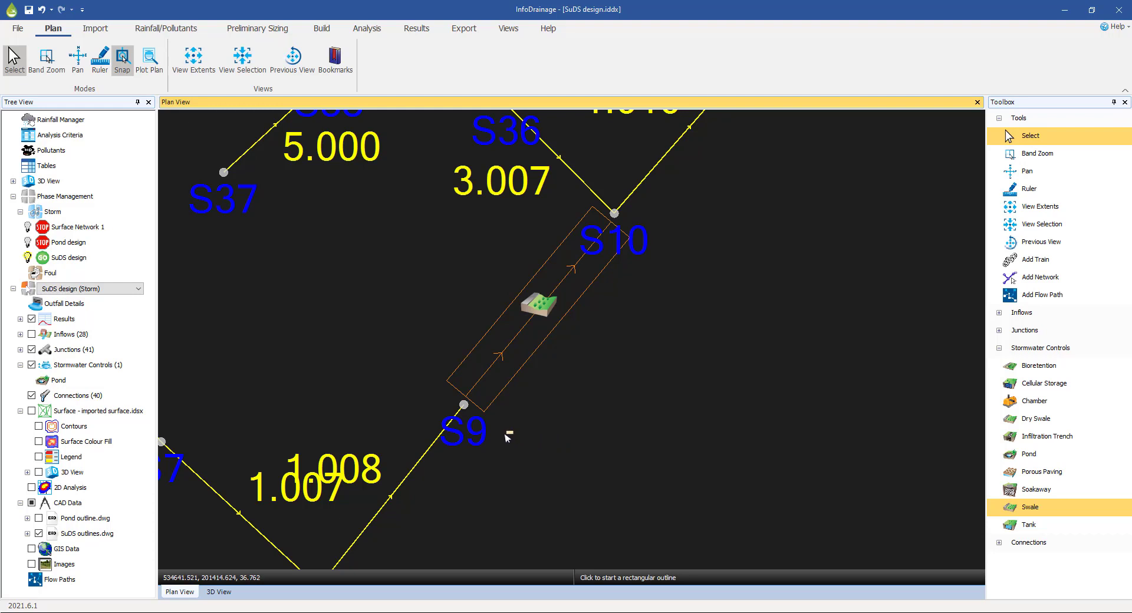
Step: Trace the swale's rectangular outline over the CAD rectangle's corners, from the S9 end to the S10 end, and leave the drawing command
scroll(503, 433, up, 1)
scroll(501, 430, up, 3)
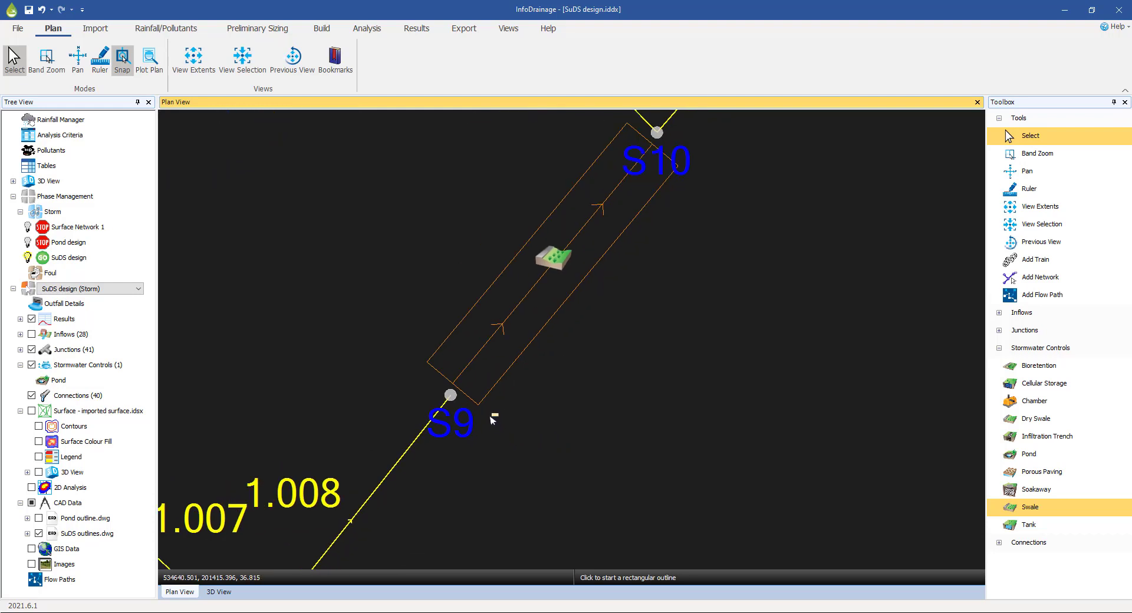
scroll(496, 417, down, 3)
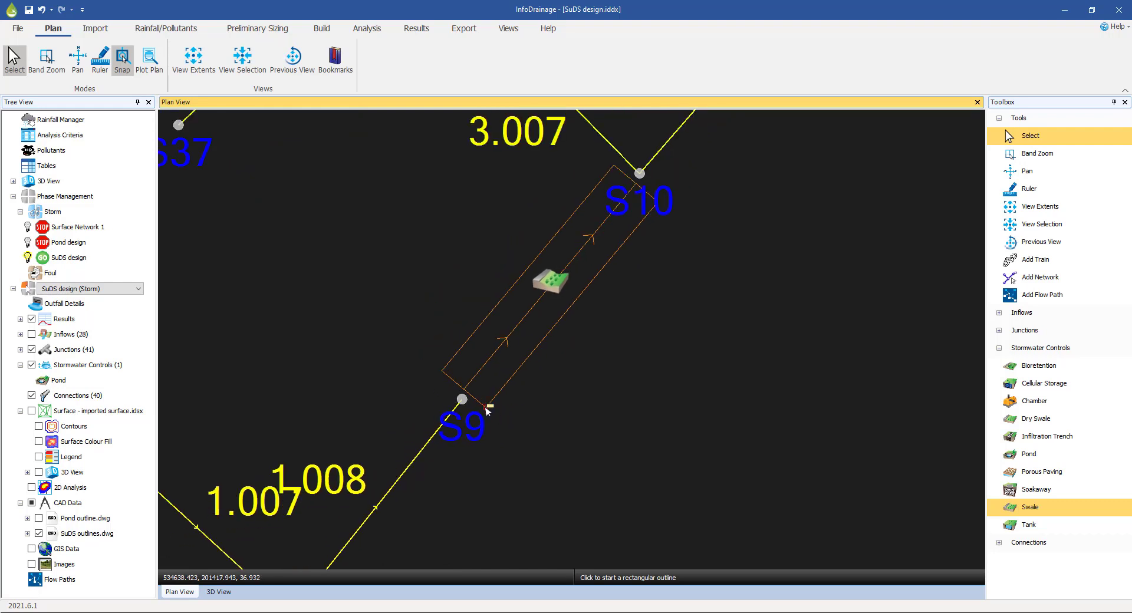
click(486, 406)
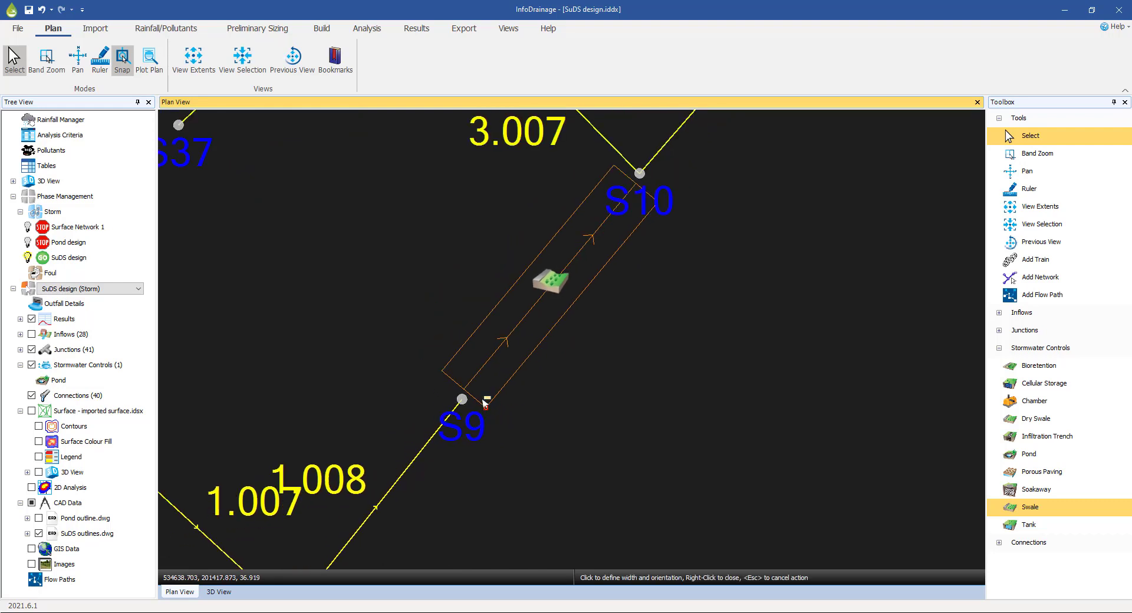
click(443, 371)
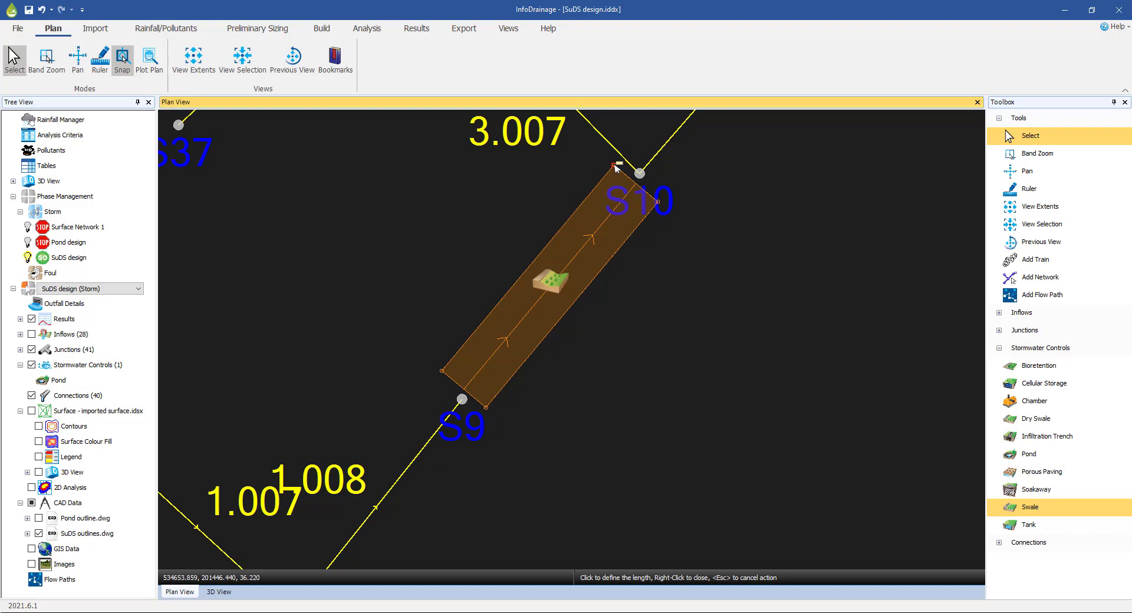
click(614, 166)
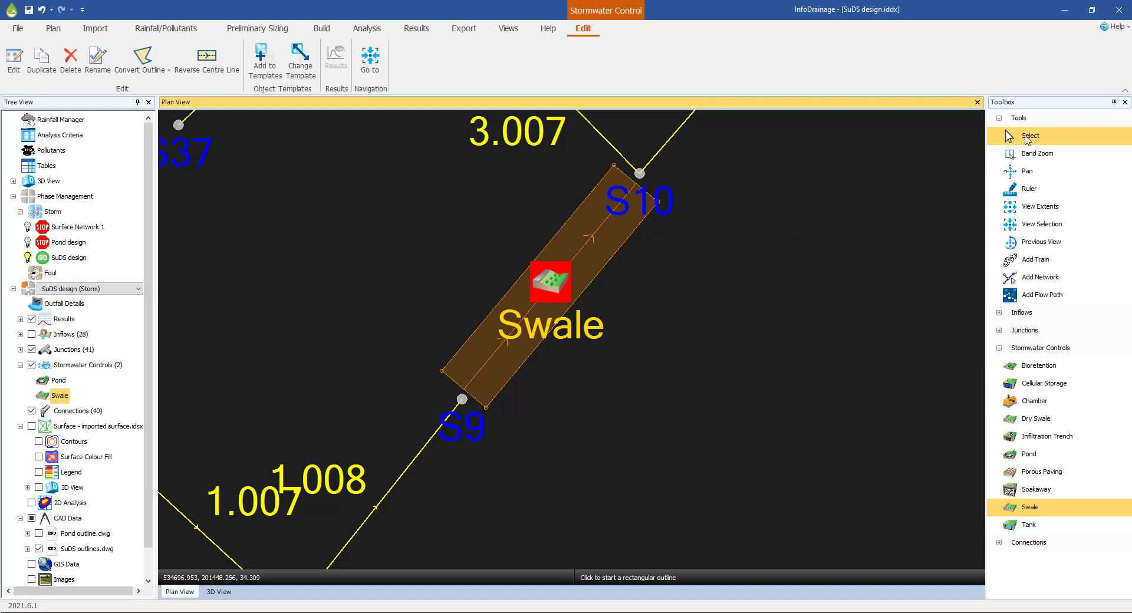
click(1027, 137)
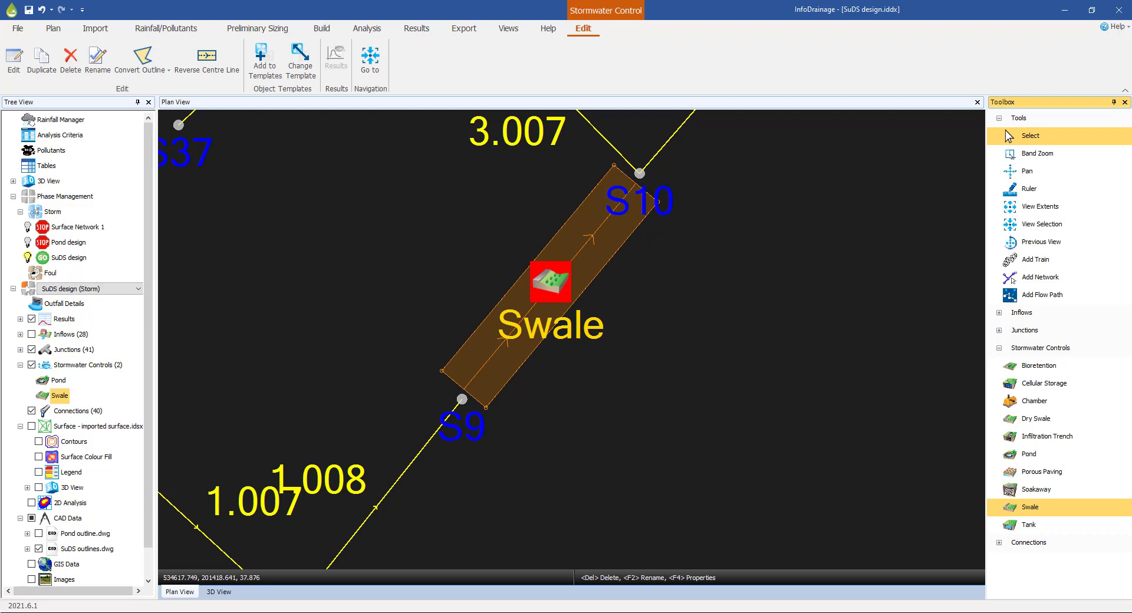
Step: Open the swale's properties, make depth the calculated dimension and set the base level to 35 m
click(553, 285)
double_click(601, 288)
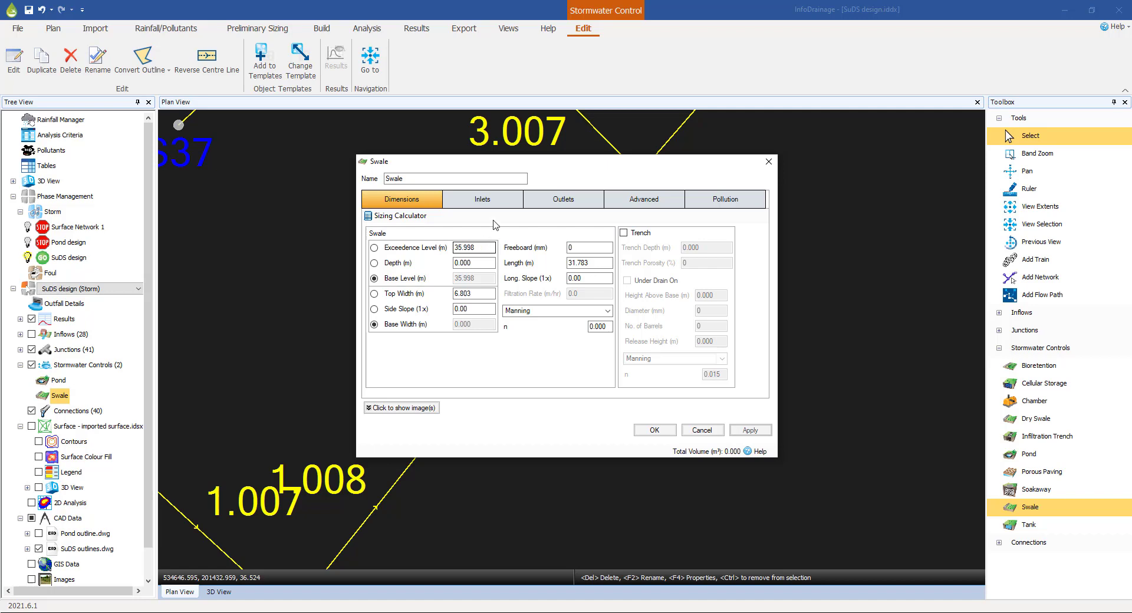
drag(532, 168, 816, 206)
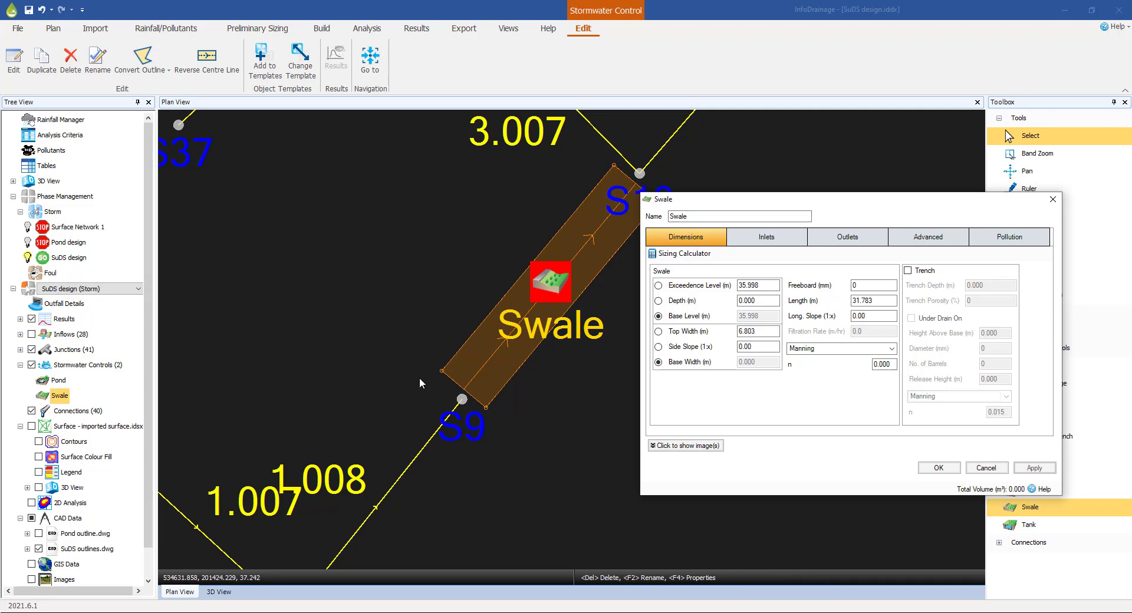
drag(750, 205, 497, 186)
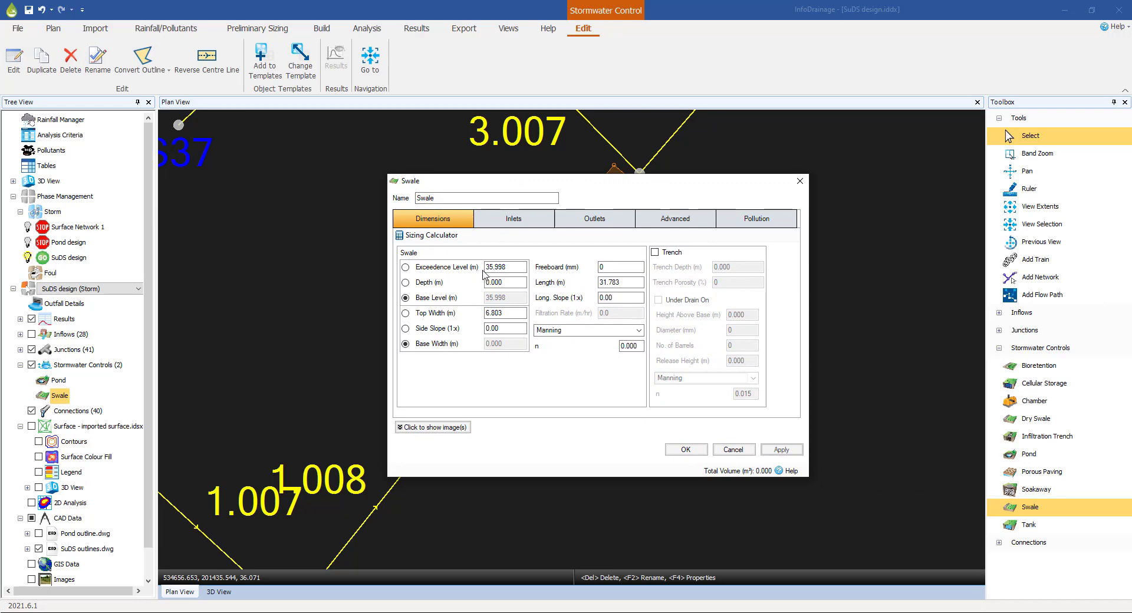
click(406, 283)
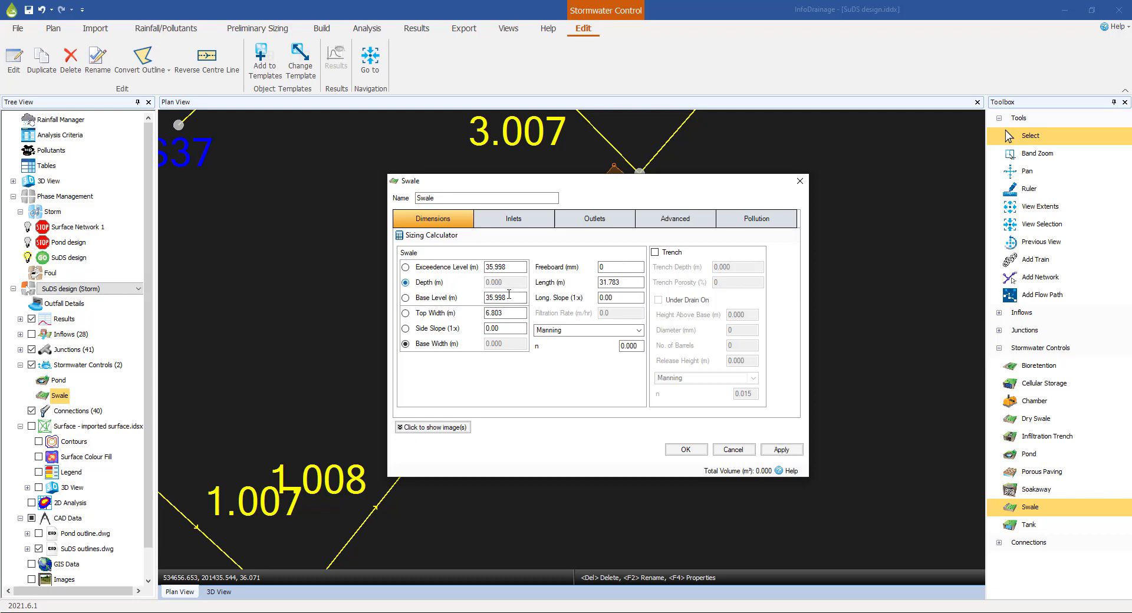
click(511, 298)
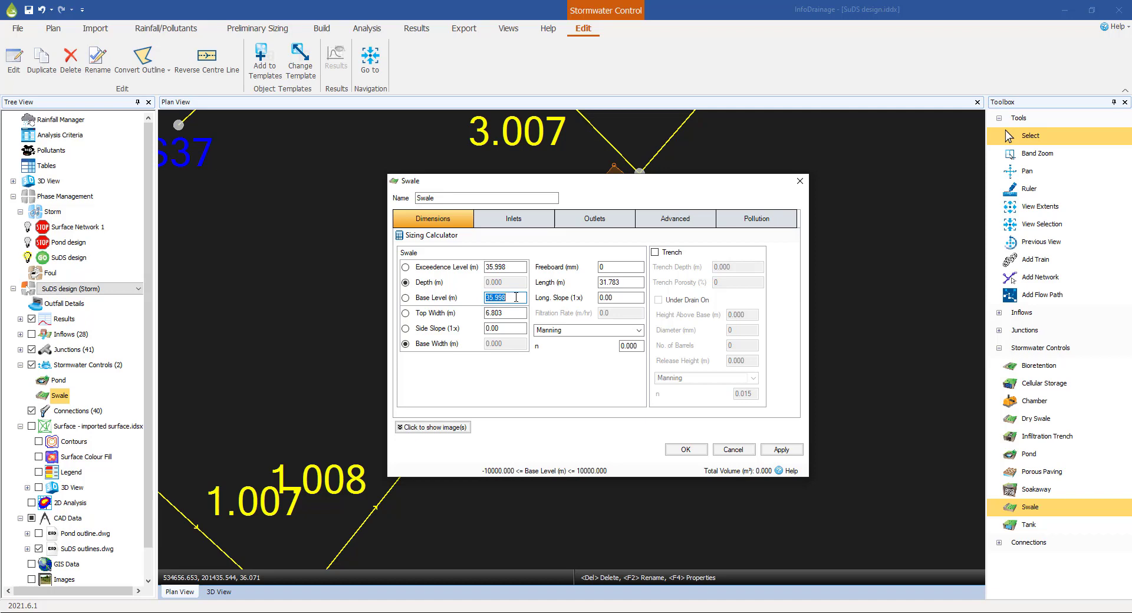
text(35)
key(Tab)
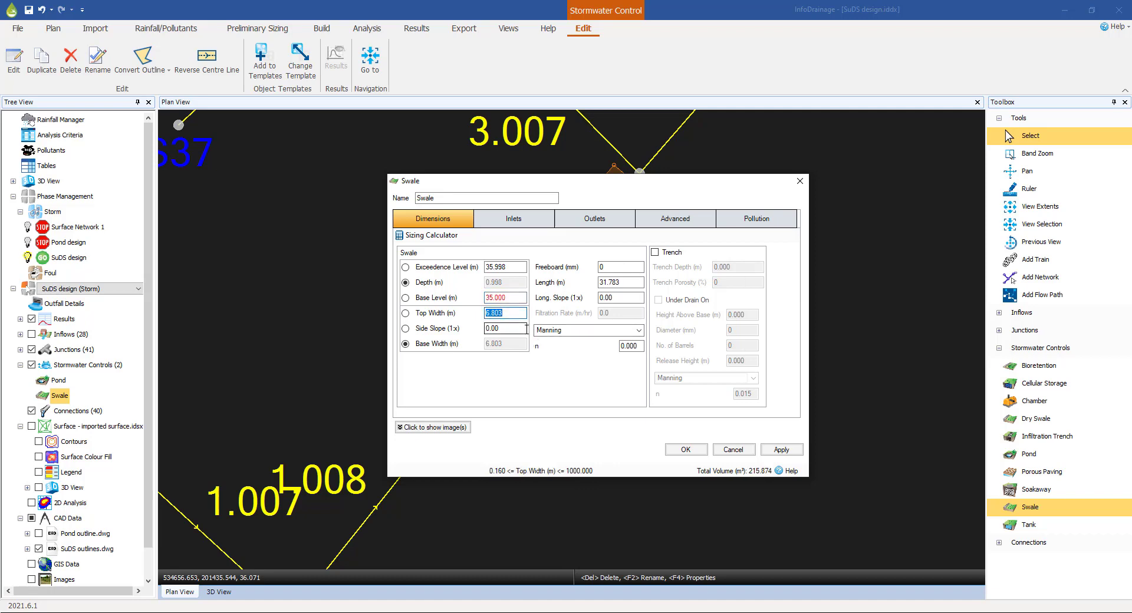
Step: Set the swale's side slope to 1:1, longitudinal slope to 1:1000 and Manning's n to 0.020
key(Tab)
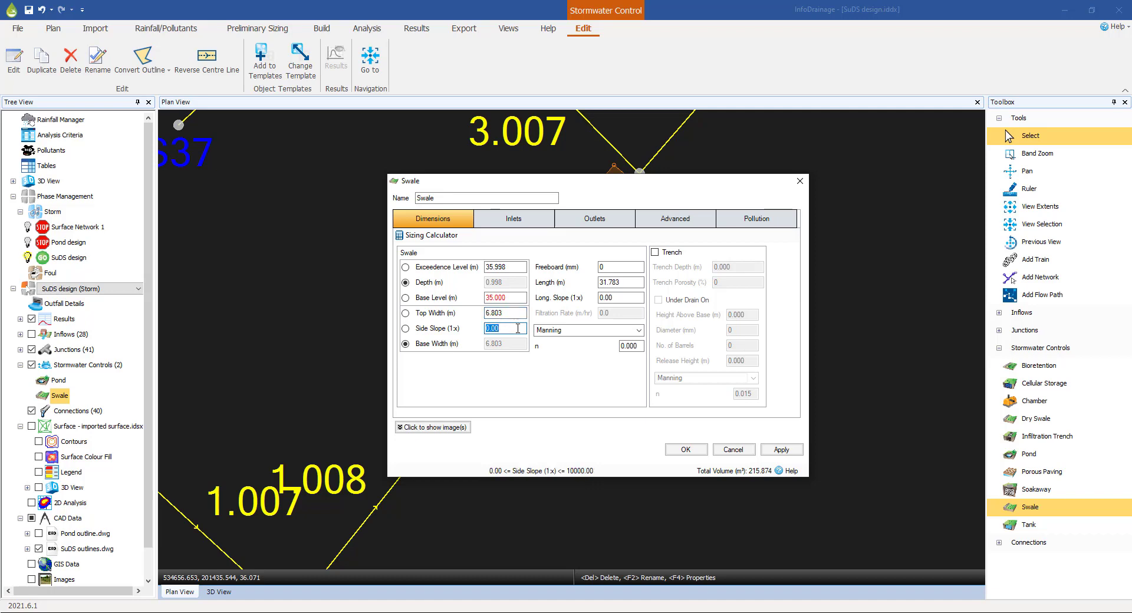
text(1)
drag(631, 191, 736, 168)
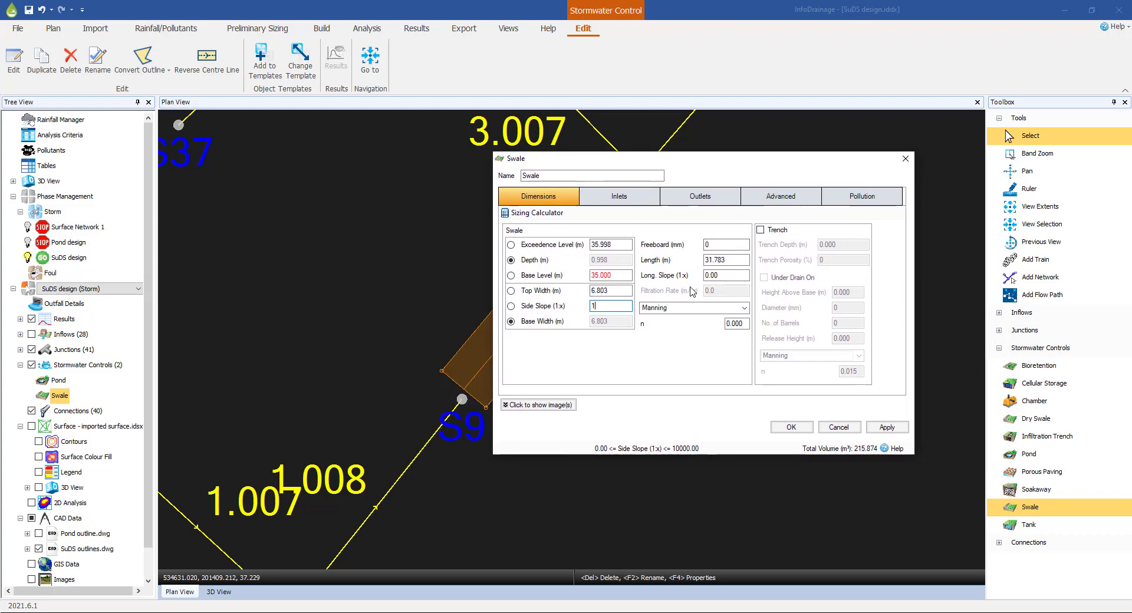
click(725, 275)
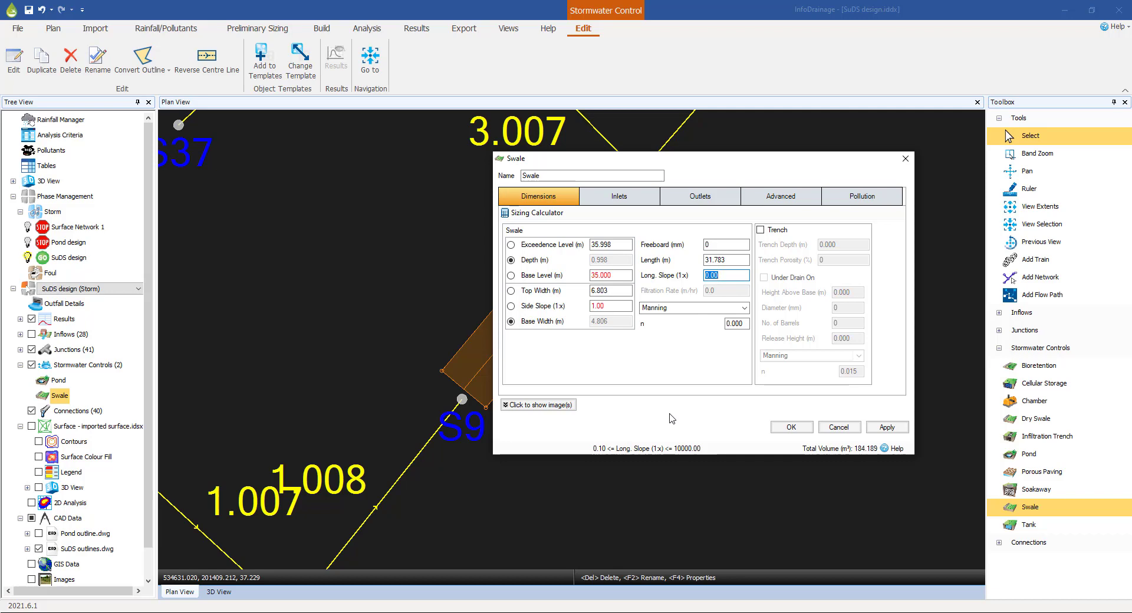
text(1000)
click(740, 323)
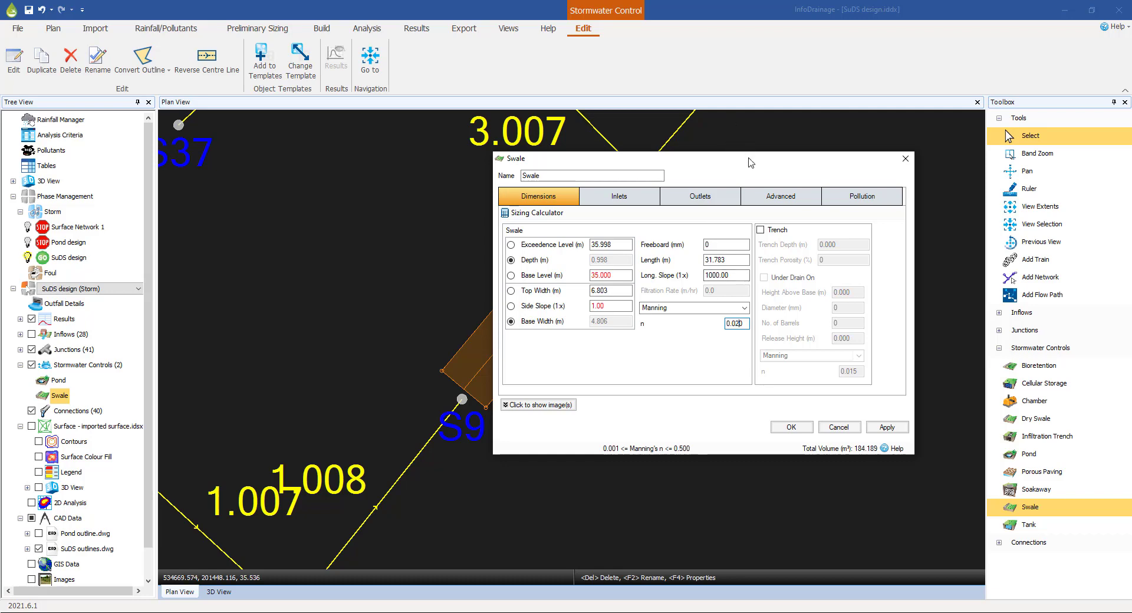
drag(751, 162, 843, 188)
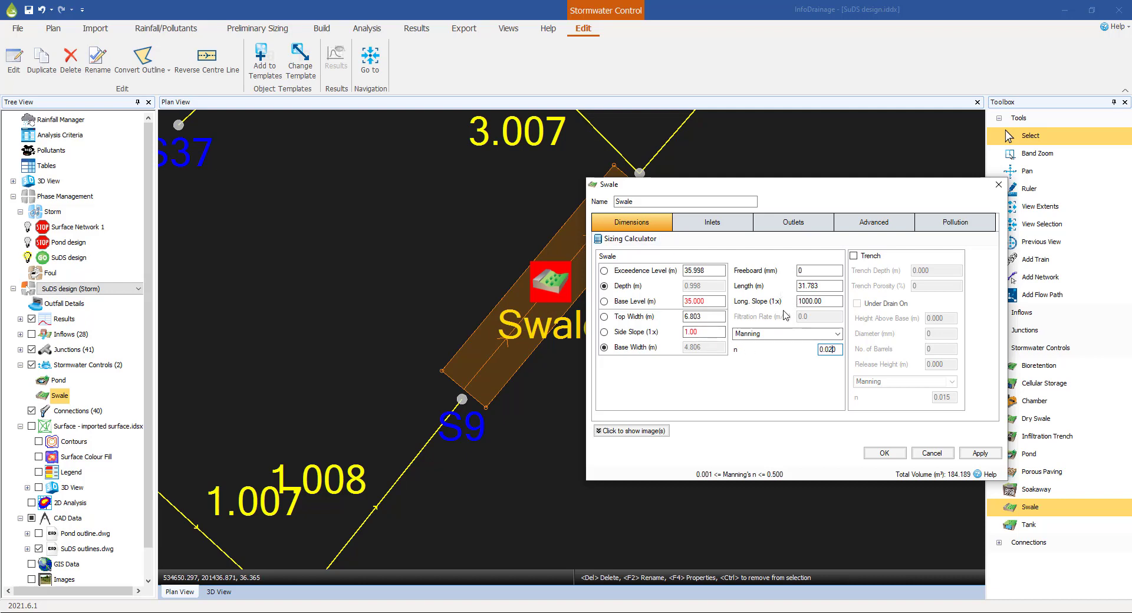
drag(784, 191, 608, 182)
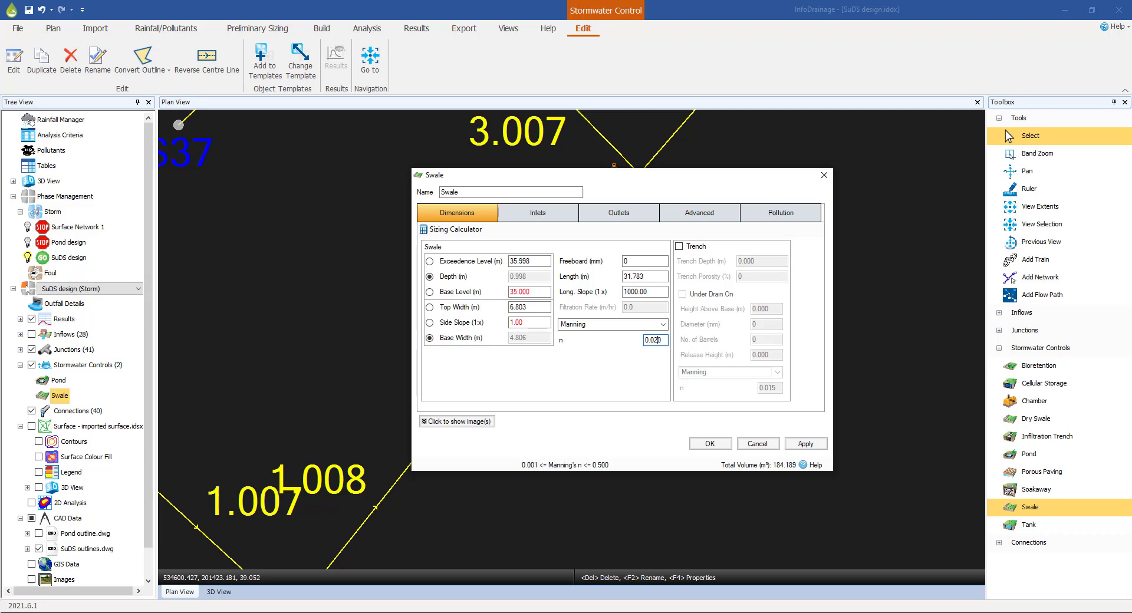
Step: Enable base infiltration and side infiltration in the swale's advanced settings
click(697, 215)
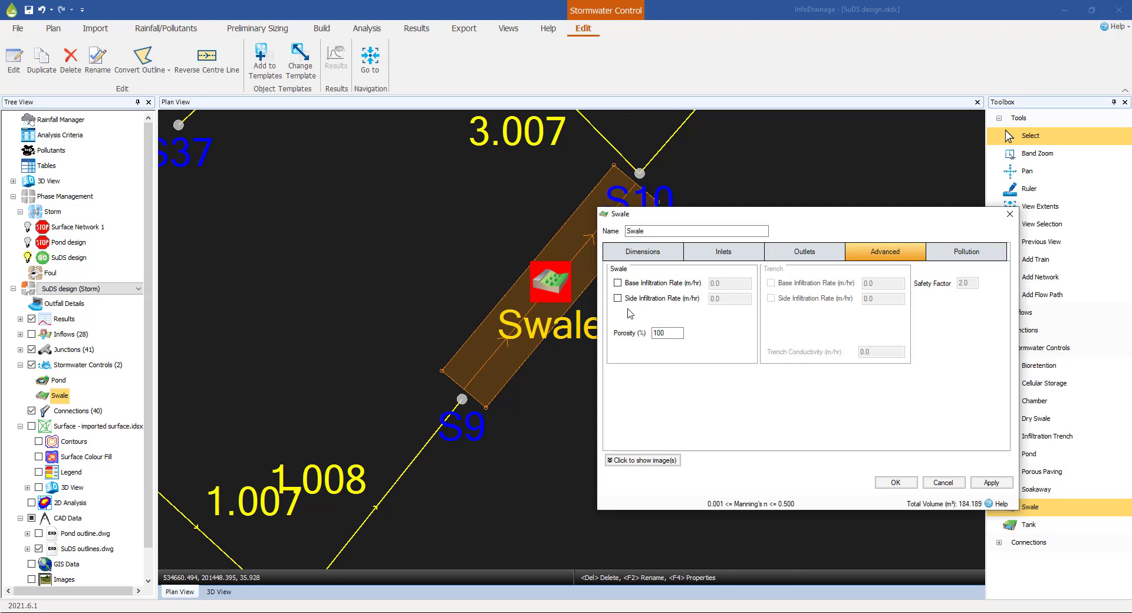
click(618, 283)
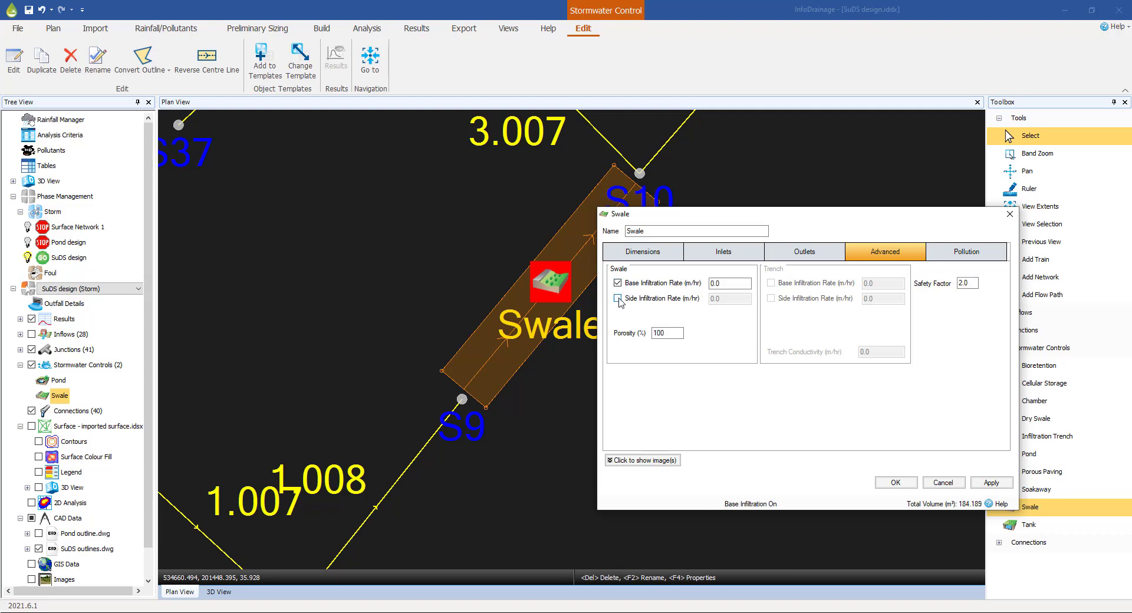
click(618, 299)
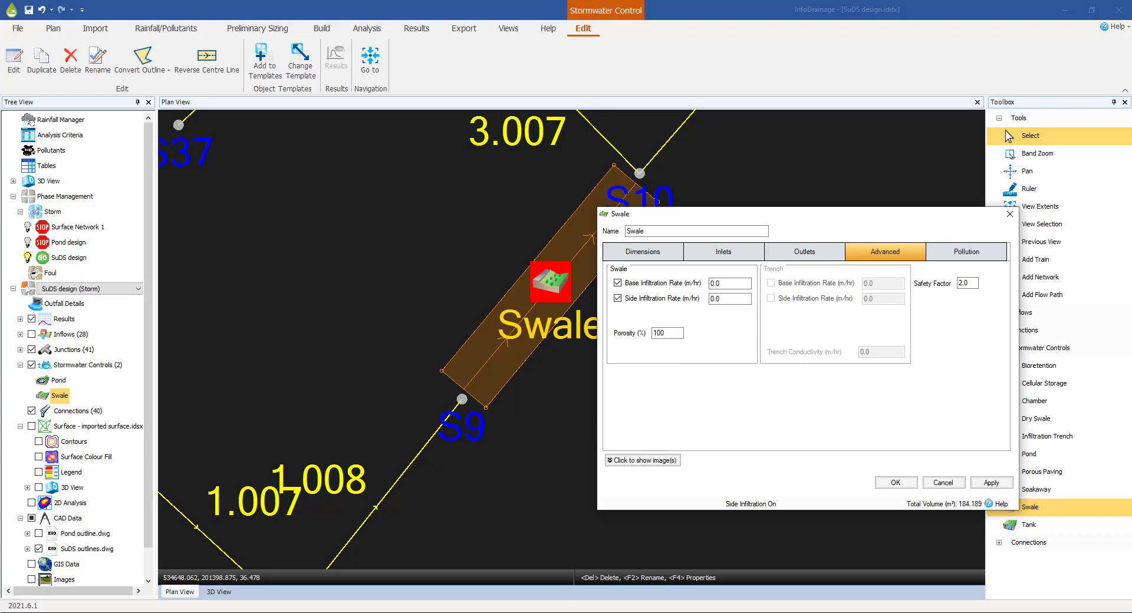
Step: Switch to Paint and sketch a black trapezoidal swale cross-section with arrows pointing out of its base and side
key(alt+Tab)
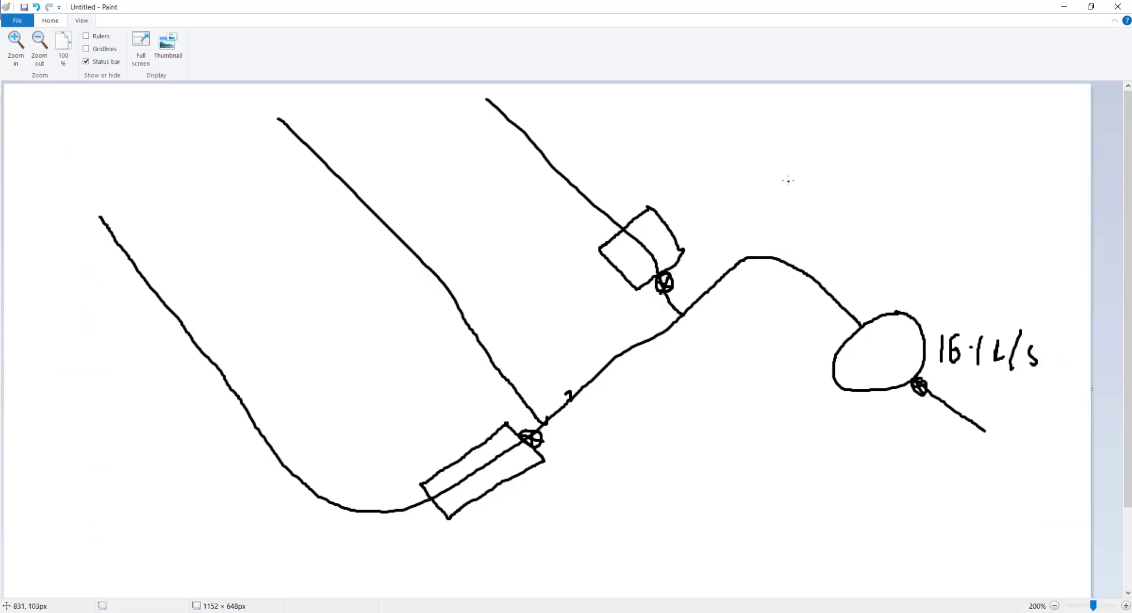
mouse_move(820, 122)
mouse_down()
mouse_move(856, 180)
mouse_move(950, 183)
mouse_move(986, 126)
mouse_up()
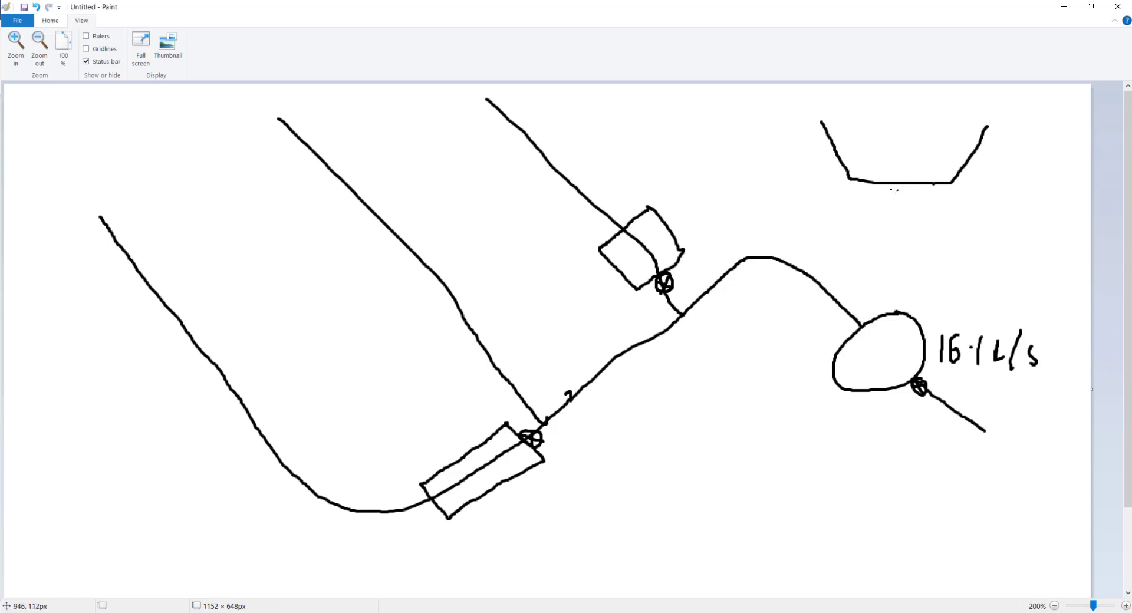
mouse_move(896, 190)
mouse_down()
mouse_move(892, 224)
mouse_move(888, 214)
mouse_move(912, 212)
mouse_up()
mouse_move(827, 156)
mouse_down()
mouse_move(791, 174)
mouse_move(810, 179)
mouse_up()
Step: Add a blue water-level line and arrows along the sloping side of the swale sketch, and return to InfoDrainage
click(57, 22)
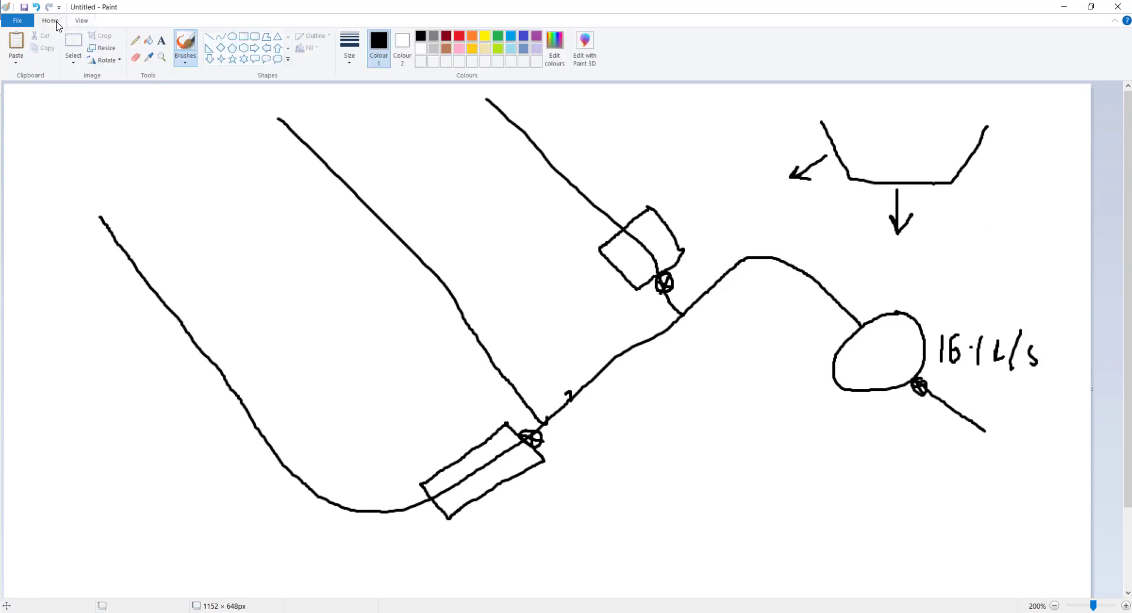
click(523, 37)
drag(982, 135, 835, 132)
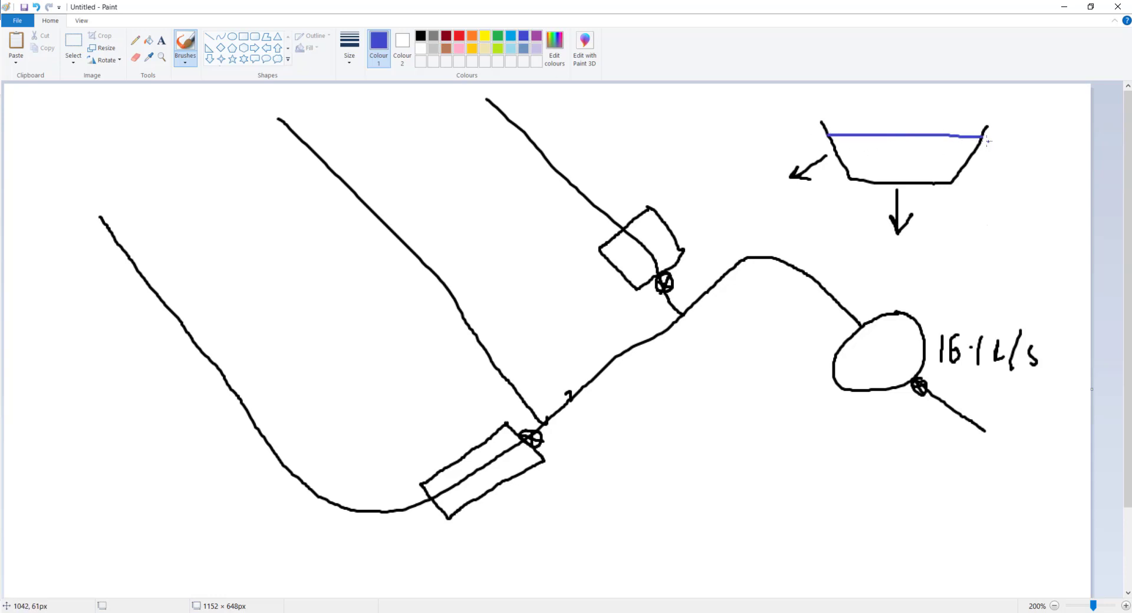
mouse_move(990, 141)
mouse_down()
mouse_move(959, 179)
mouse_move(968, 178)
mouse_up()
mouse_move(992, 140)
mouse_down()
mouse_move(982, 144)
mouse_move(993, 171)
mouse_up()
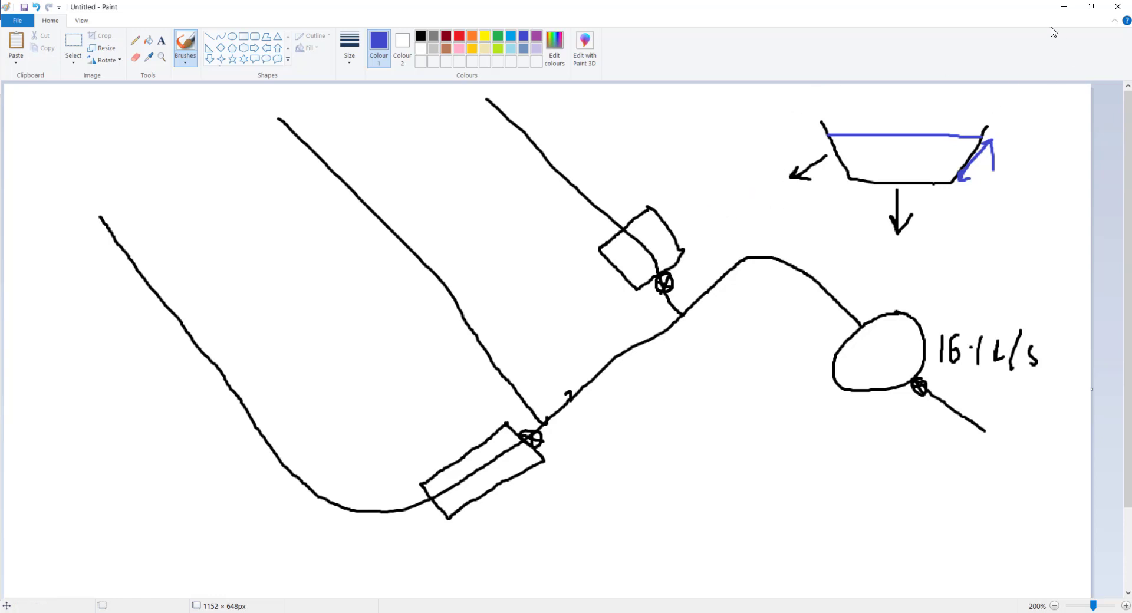
click(1063, 9)
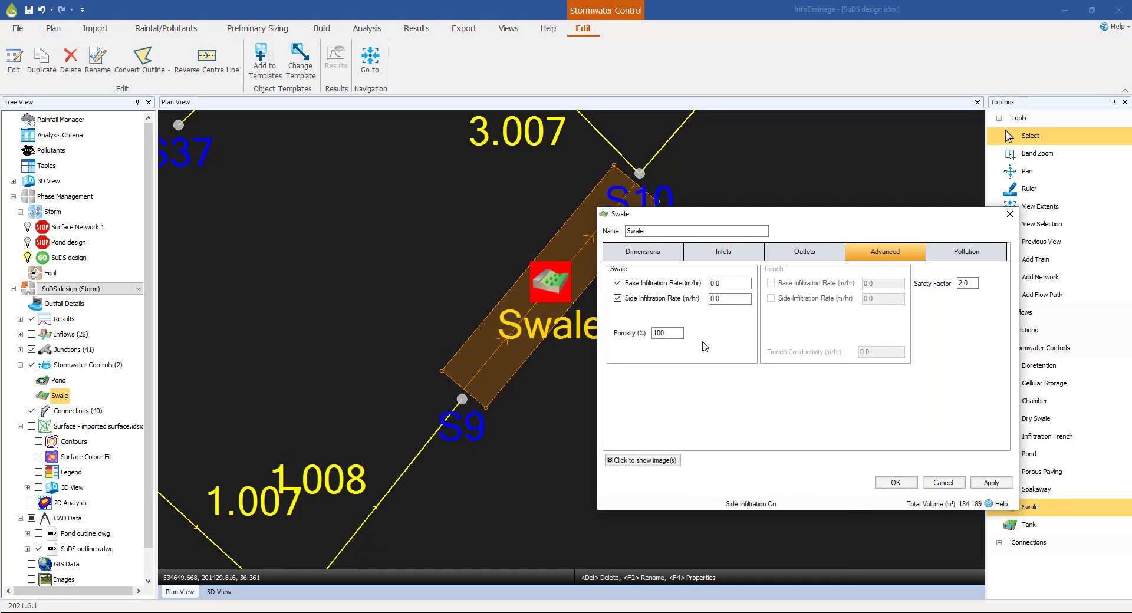
Step: Set the swale's base and side infiltration rates to 0.02 m/hr and accept the swale's settings
click(727, 283)
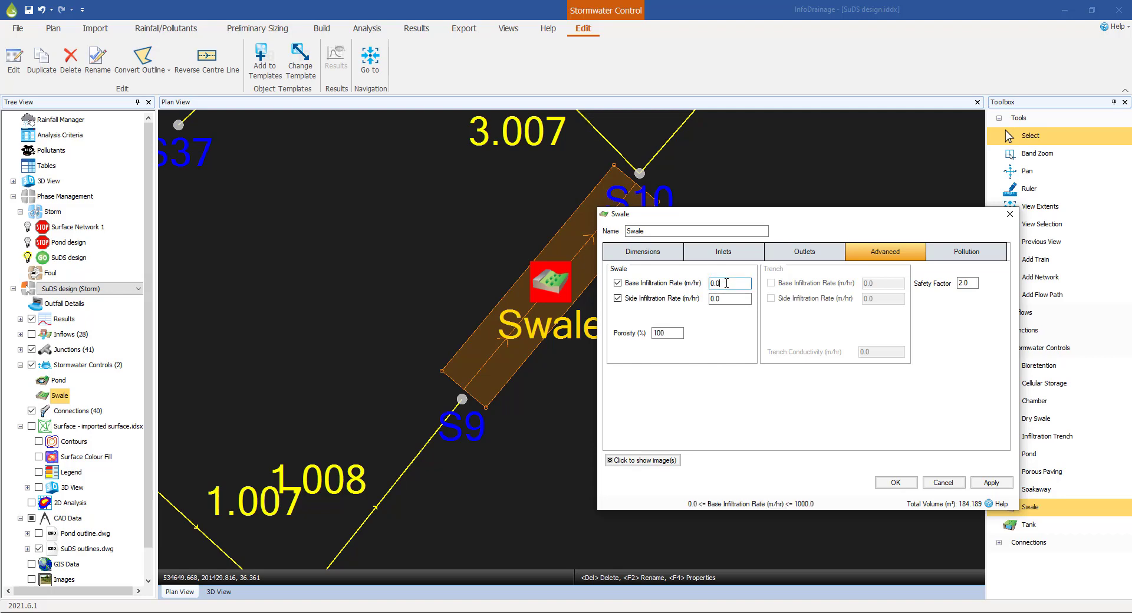
text(2)
double_click(741, 299)
click(741, 298)
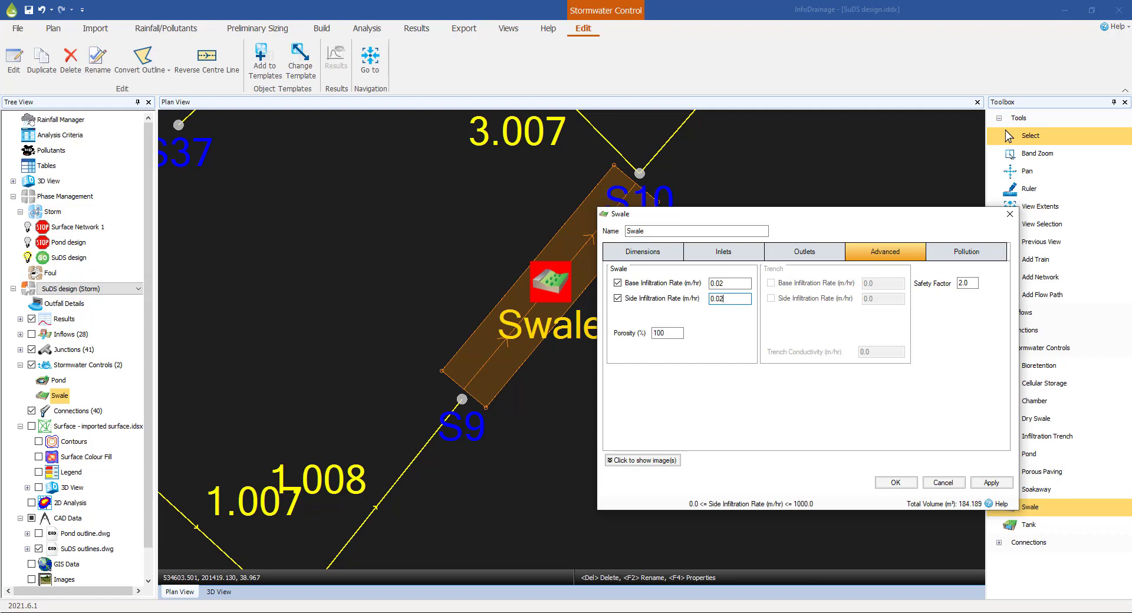
click(888, 485)
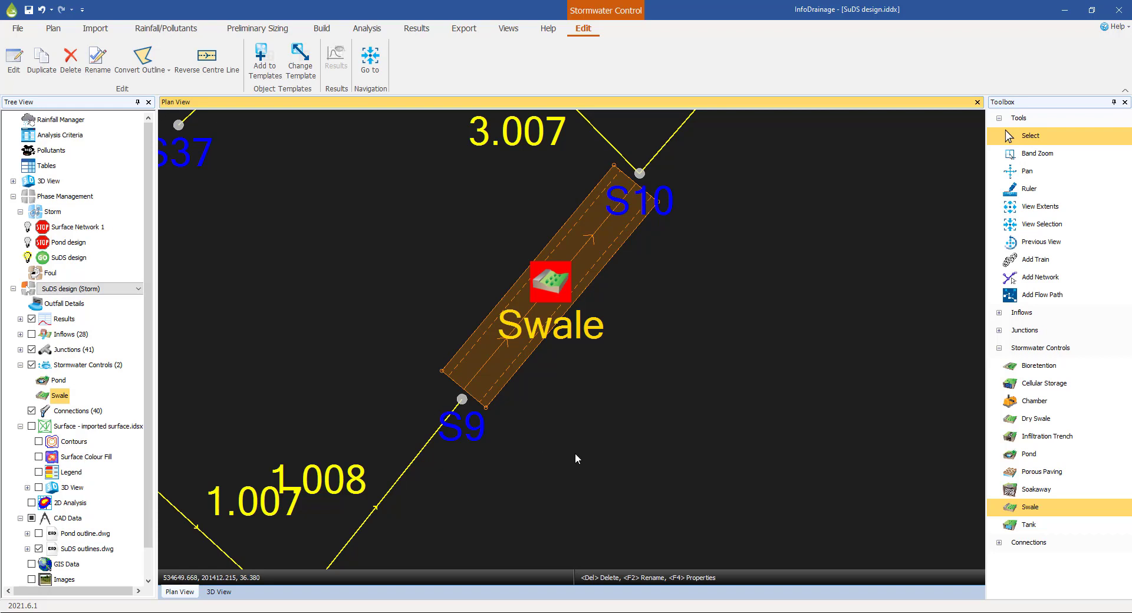
Step: Draw a No Delay connection from manhole S9 to the upstream end of the swale
click(999, 350)
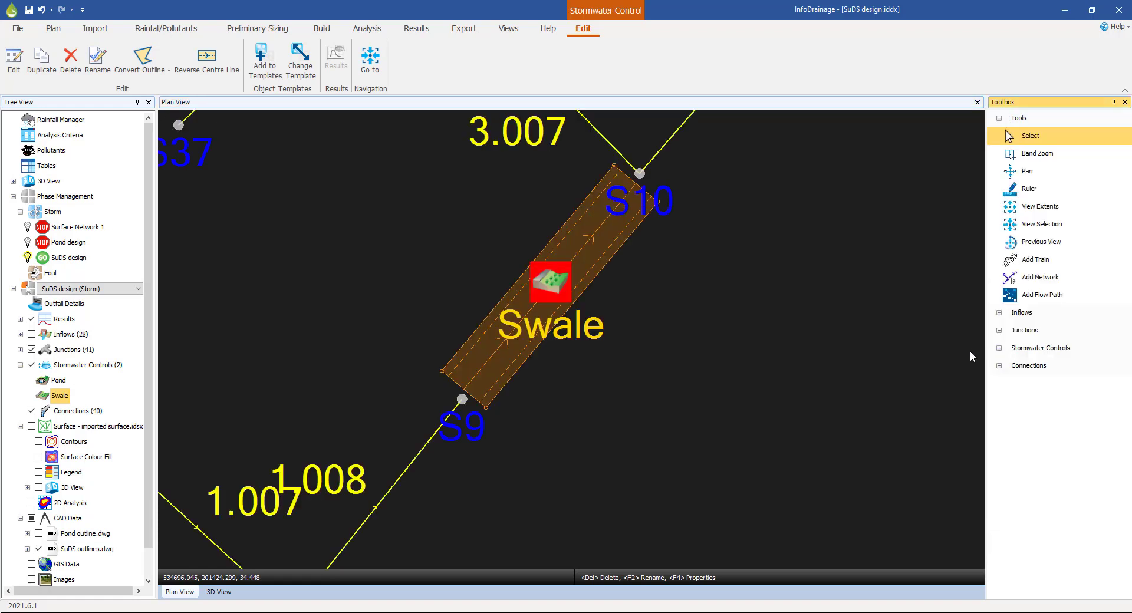
click(999, 366)
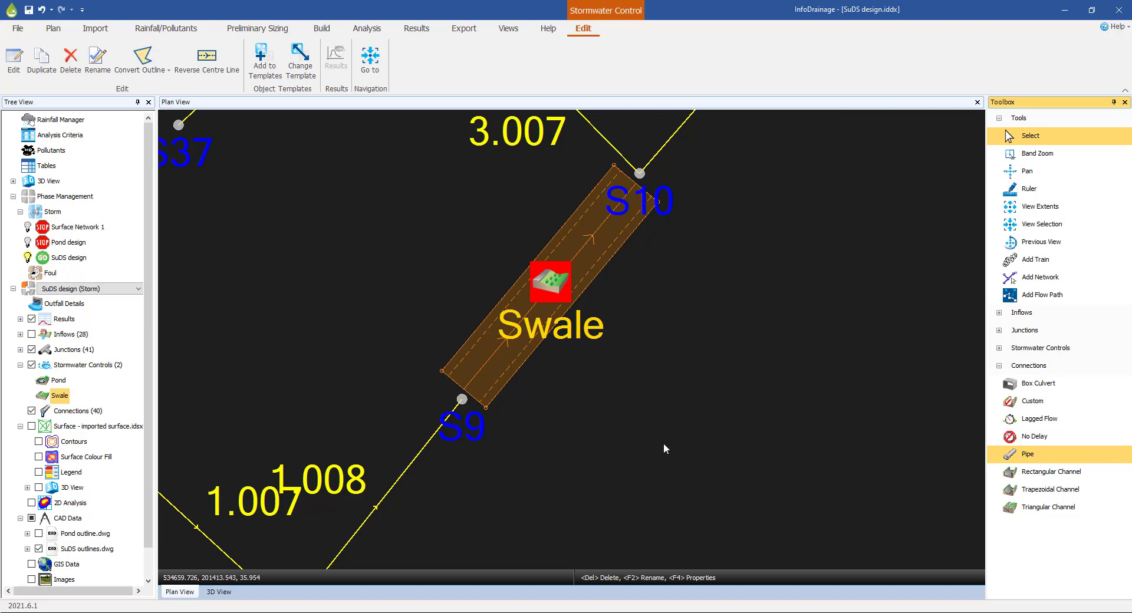
scroll(464, 401, up, 1)
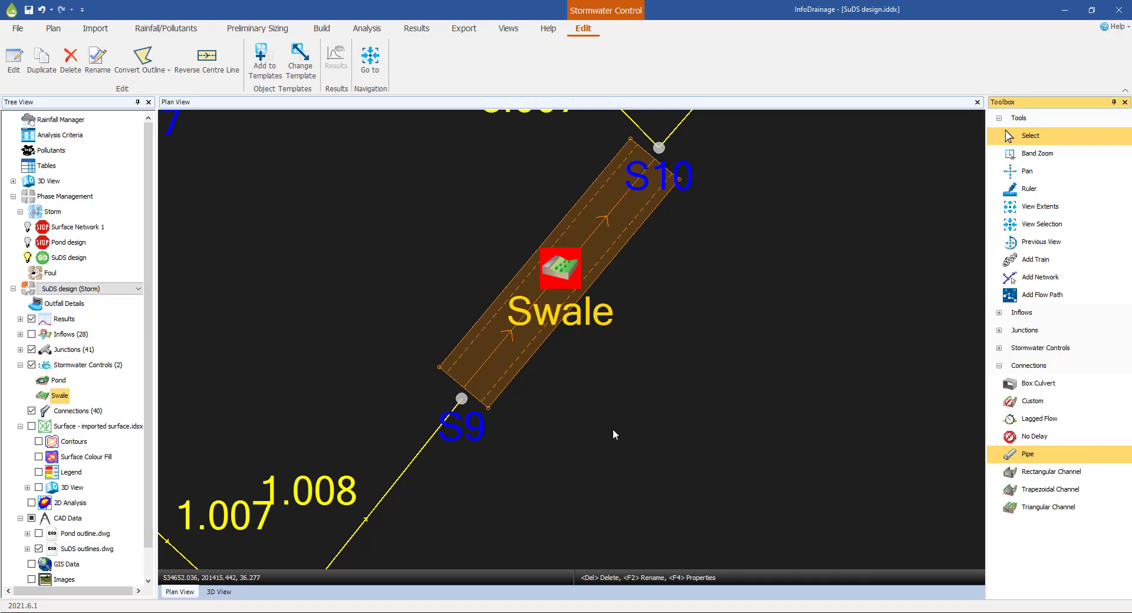
click(1010, 437)
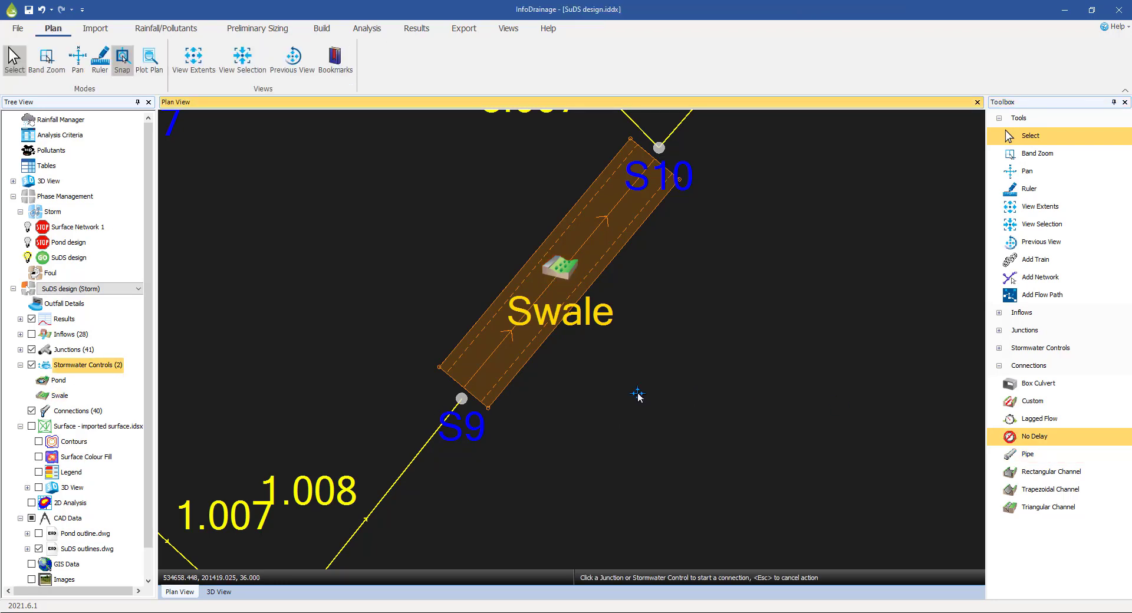
click(462, 399)
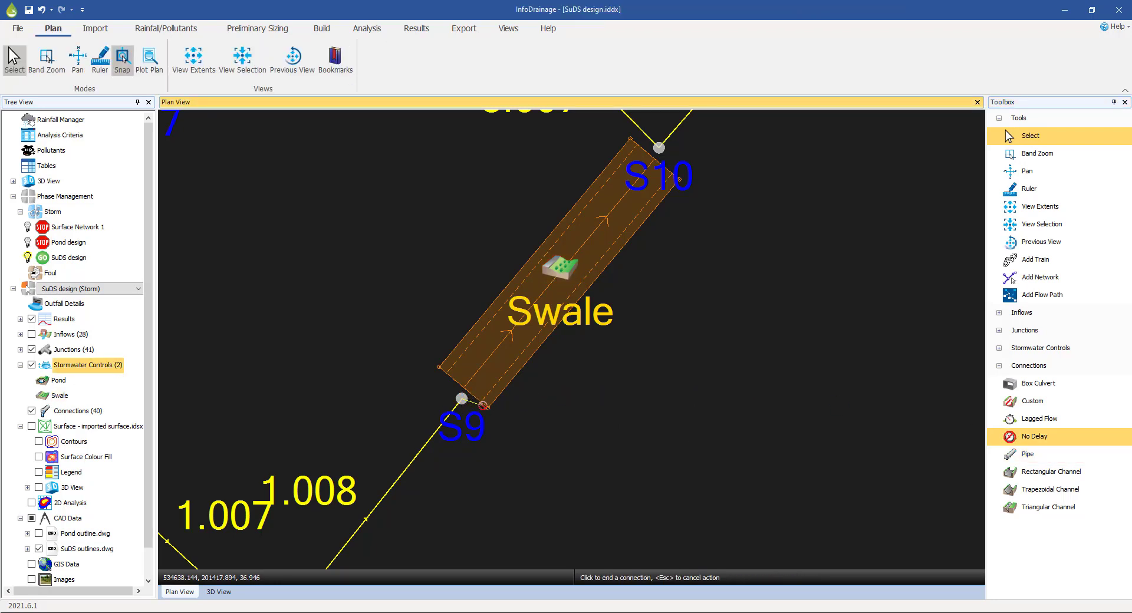
click(490, 367)
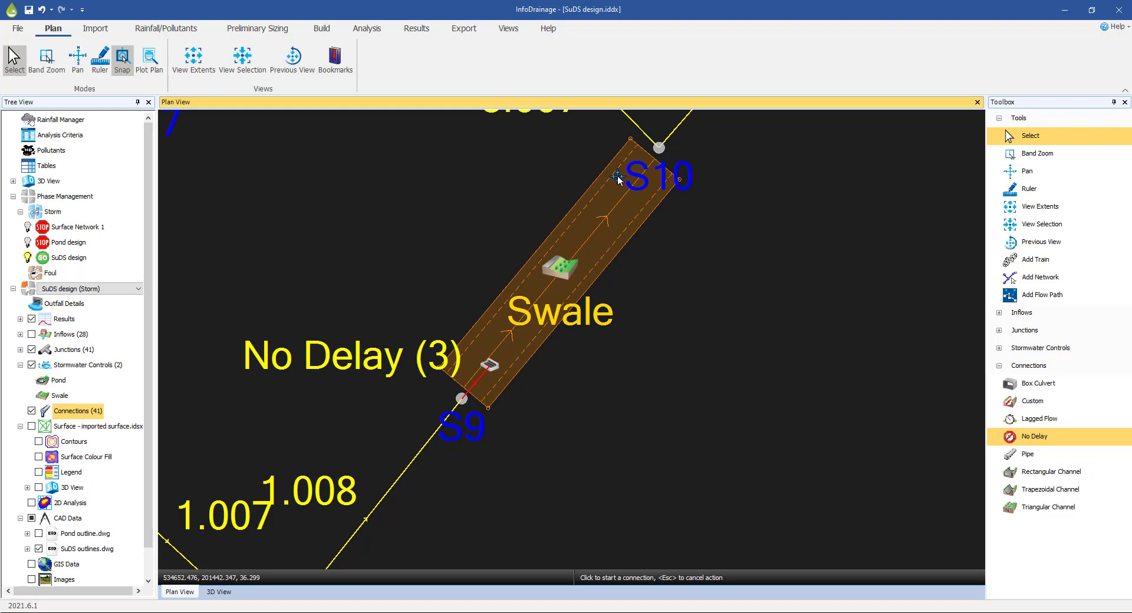
Step: Connect the downstream end of the swale to S10 with a No Delay connection and finish adding connections
click(620, 178)
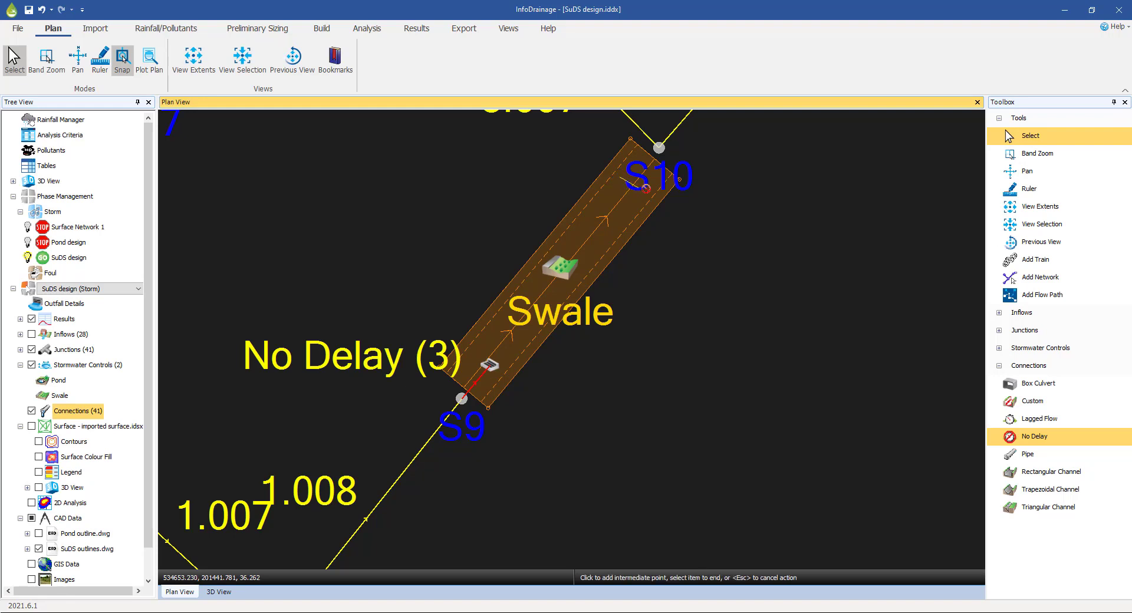
click(662, 151)
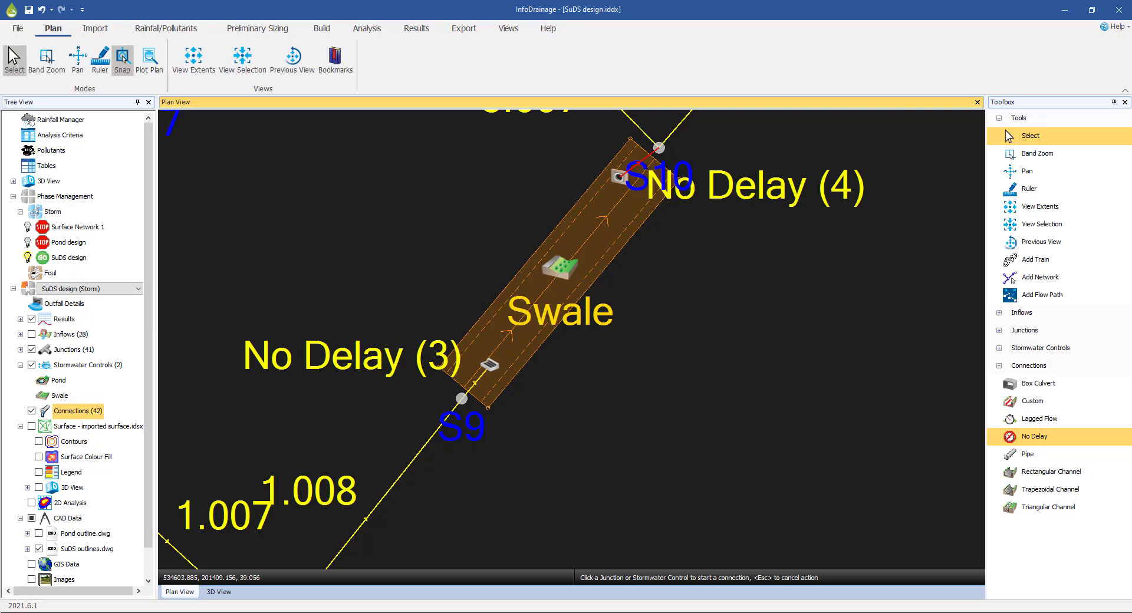
mouse_move(464, 401)
click(1032, 136)
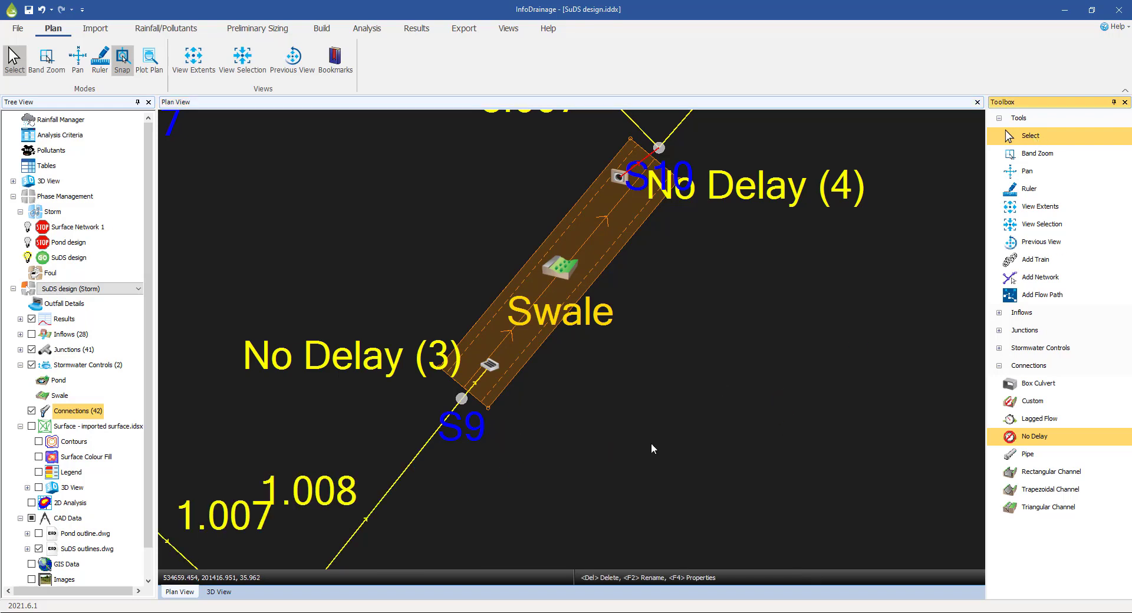
Step: Set the orifice diameter of manhole S9's outlet to 0.3 m
double_click(462, 399)
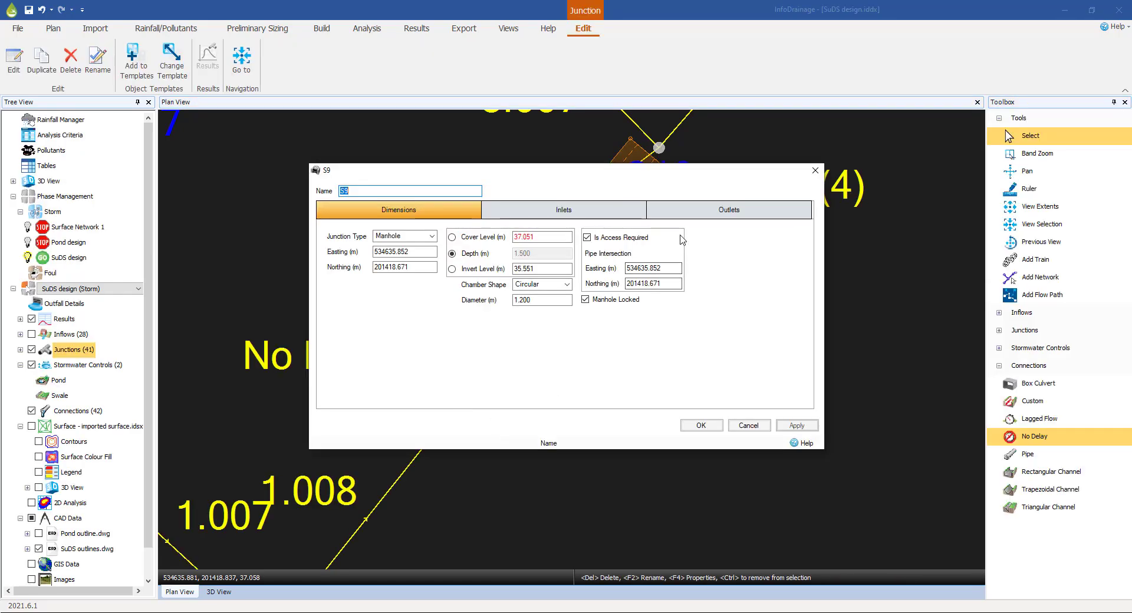
click(709, 215)
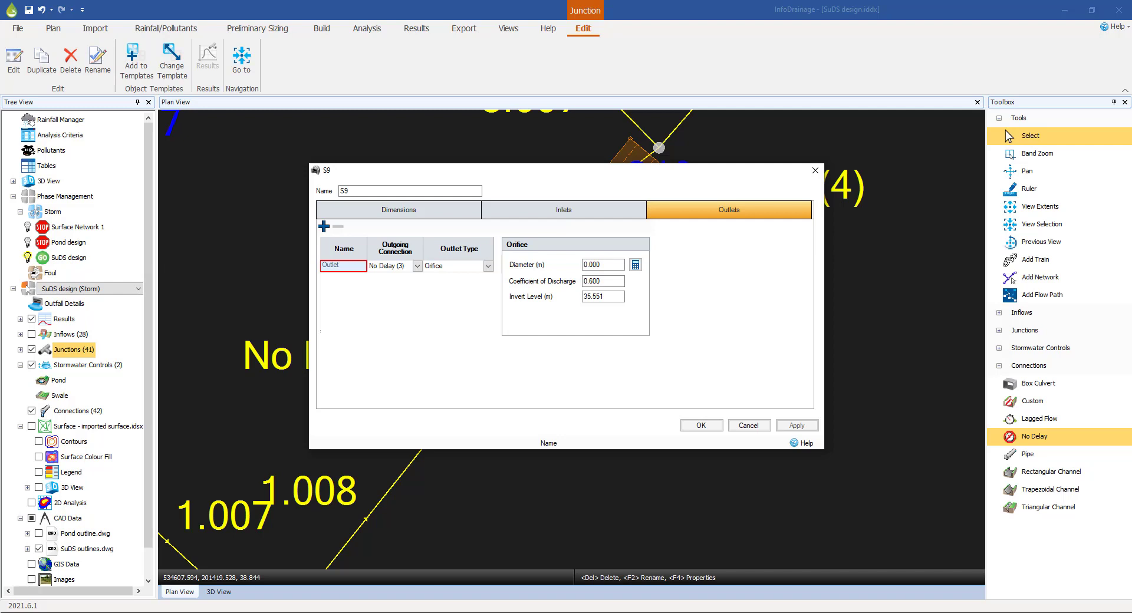
click(606, 263)
click(608, 265)
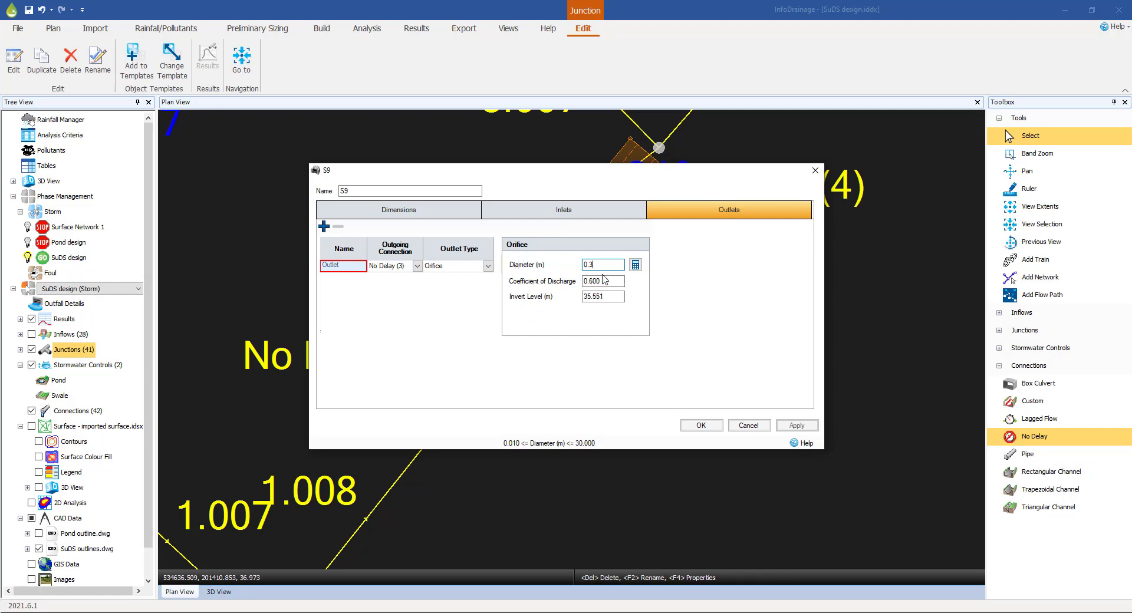
click(685, 426)
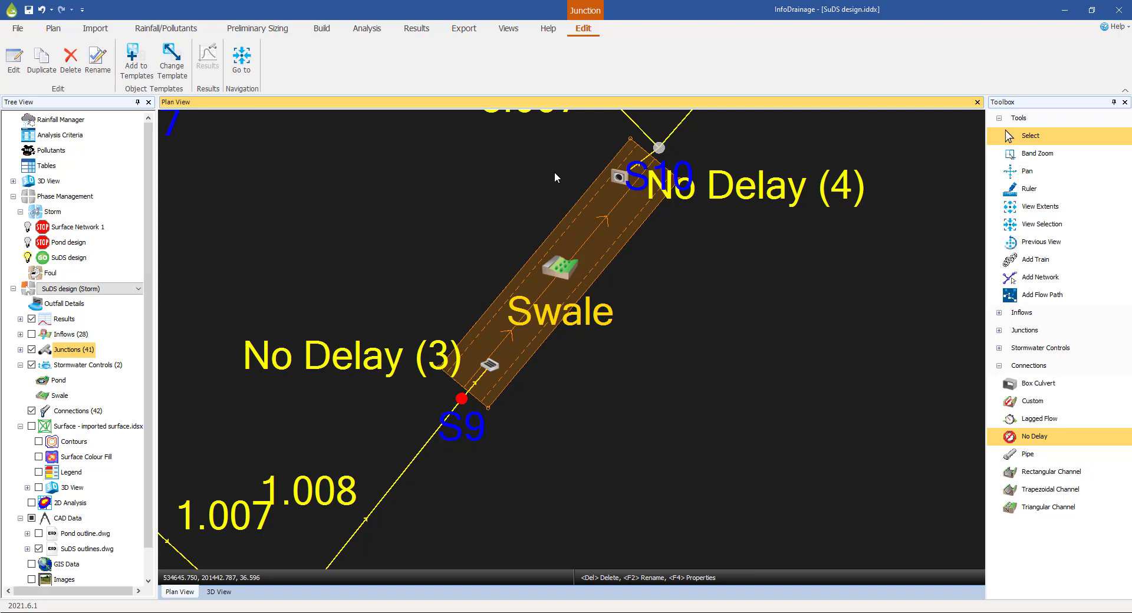
Step: Add a flow path running from S1 to S9, upstream of the swale
middle_drag(645, 267, 627, 355)
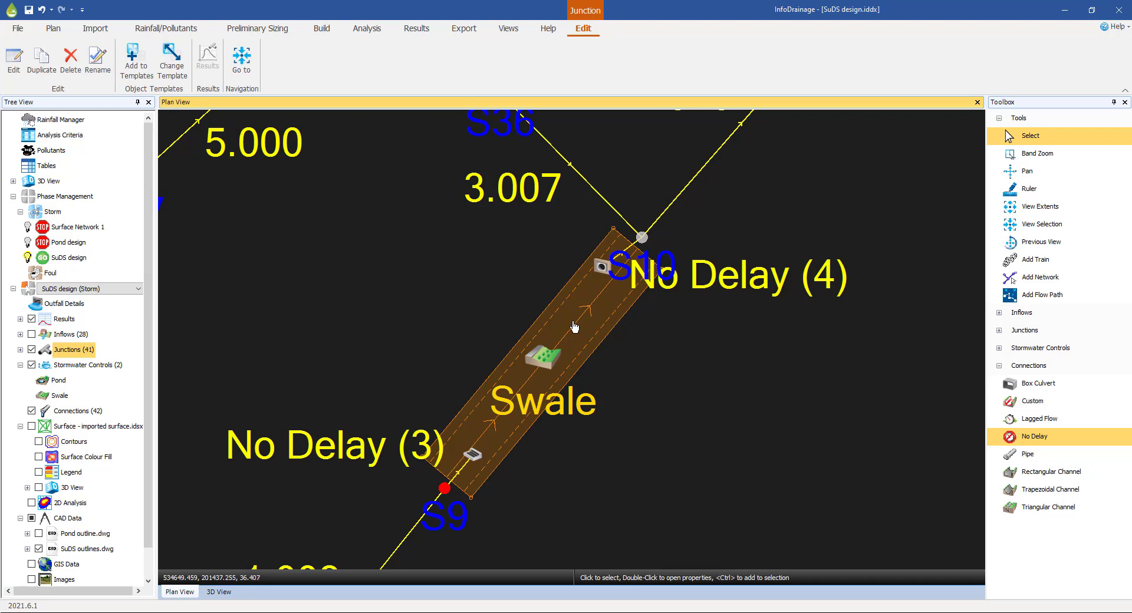
middle_drag(404, 334, 444, 272)
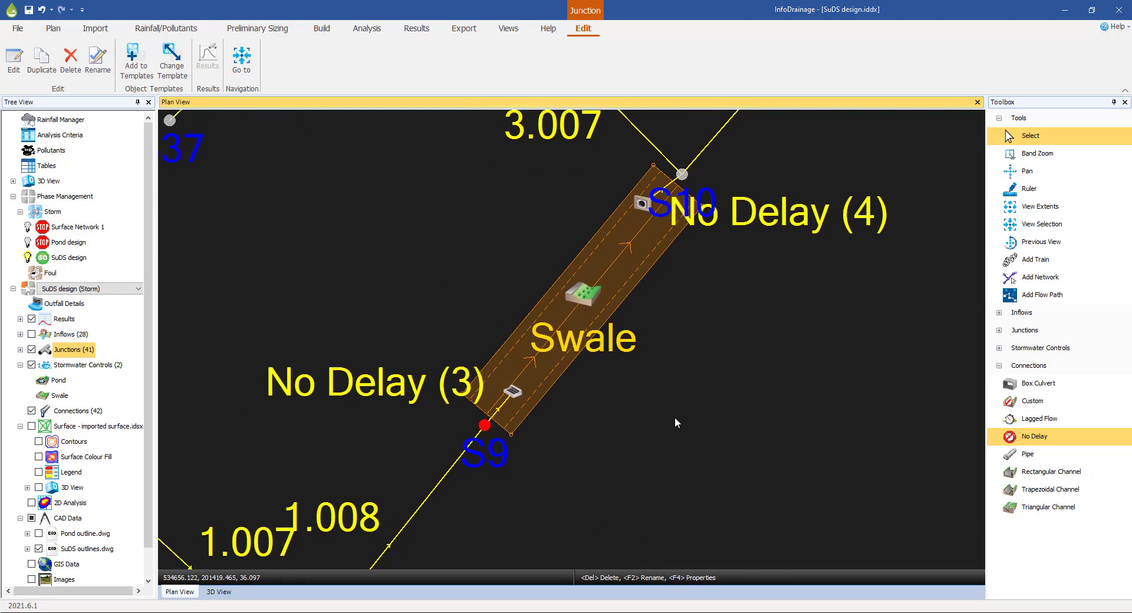
scroll(674, 416, down, 2)
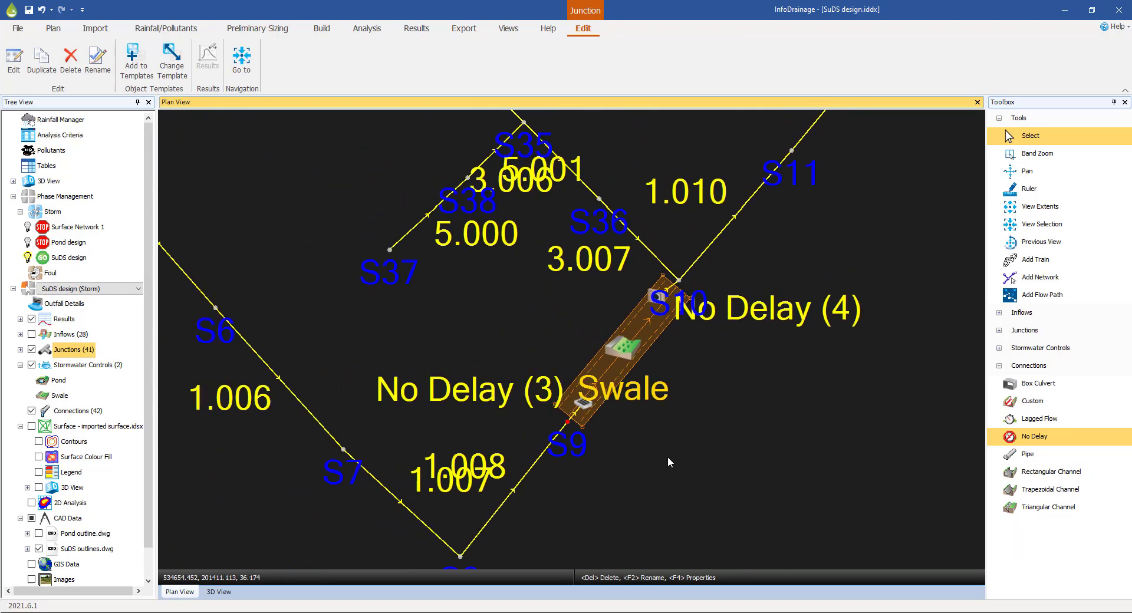
middle_drag(667, 456, 737, 419)
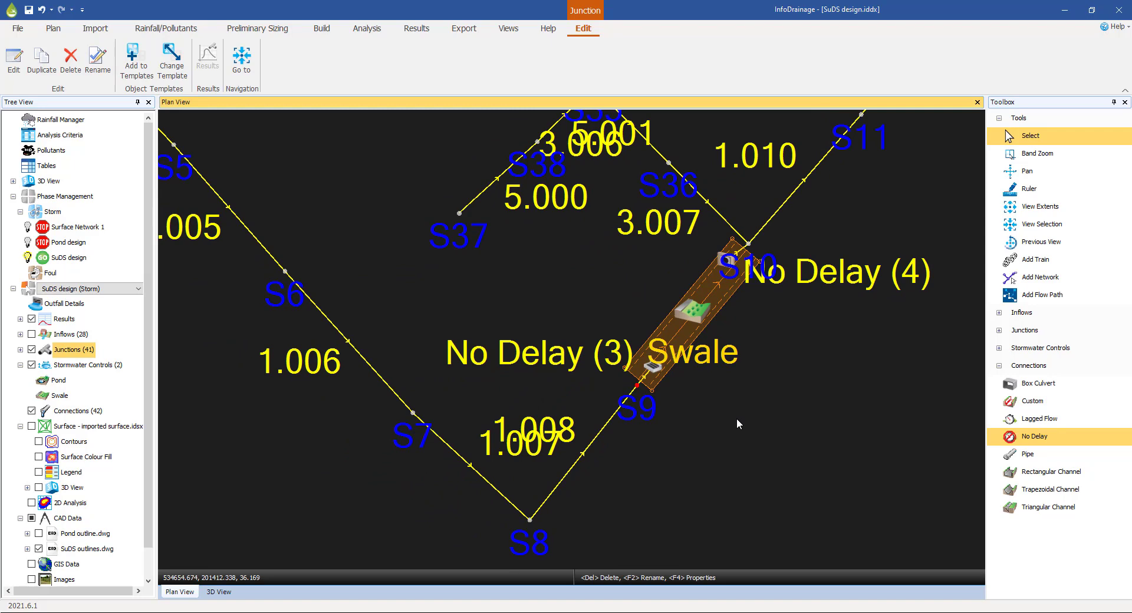
scroll(736, 419, down, 3)
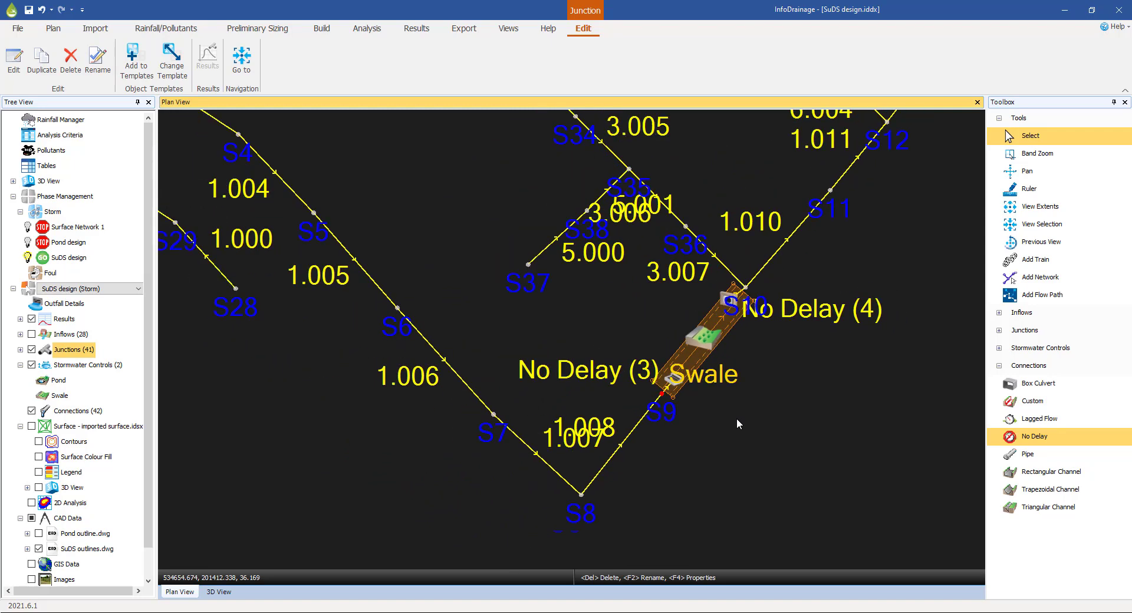
scroll(737, 419, down, 1)
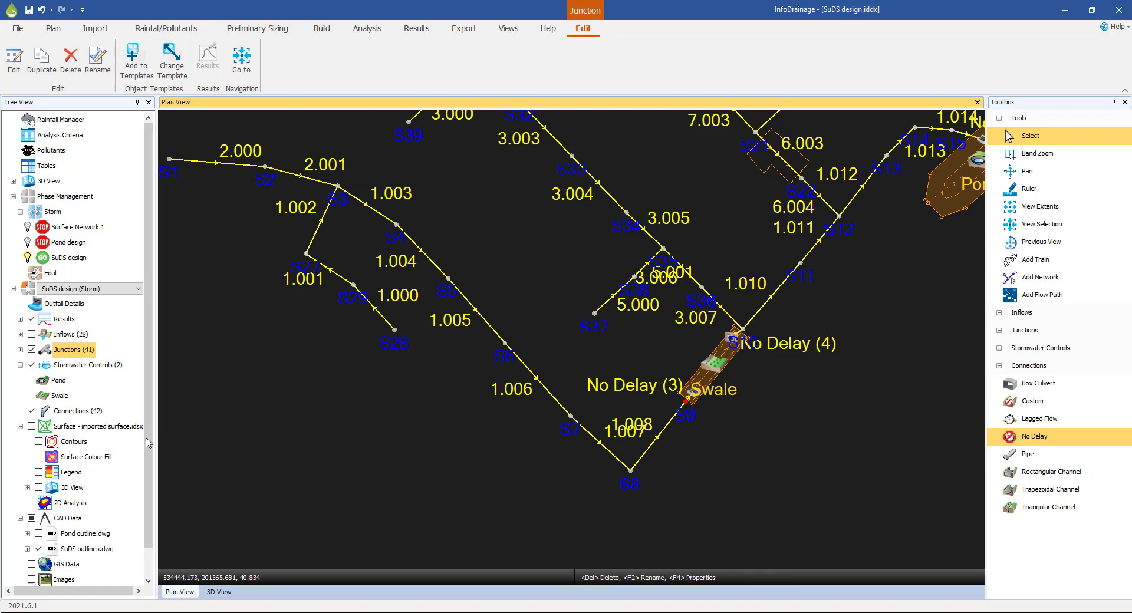
scroll(149, 443, down, 1)
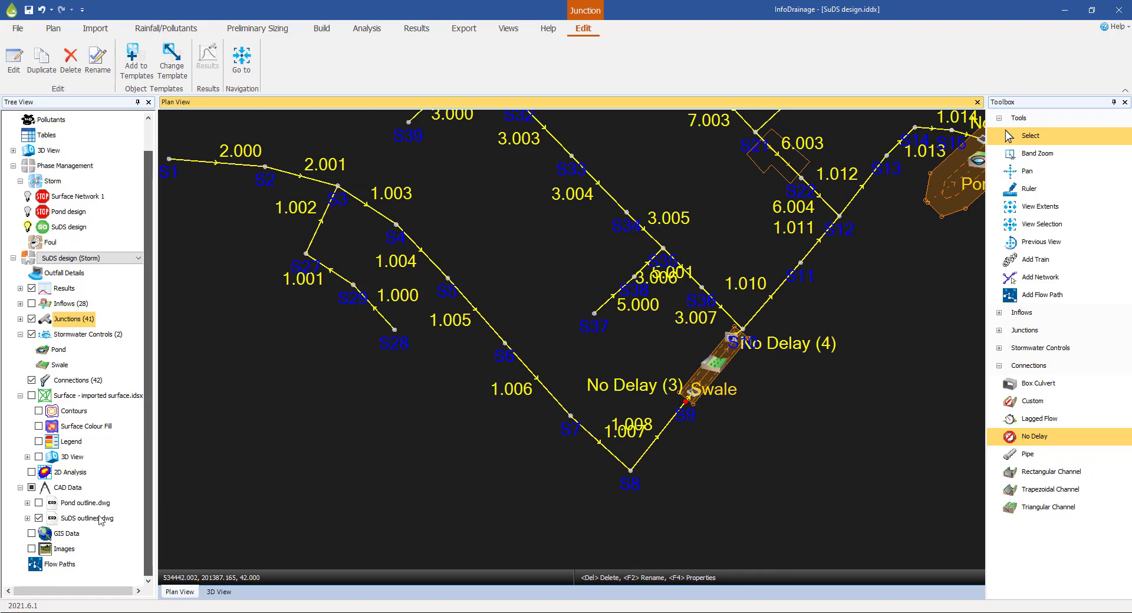
right_click(38, 562)
click(57, 567)
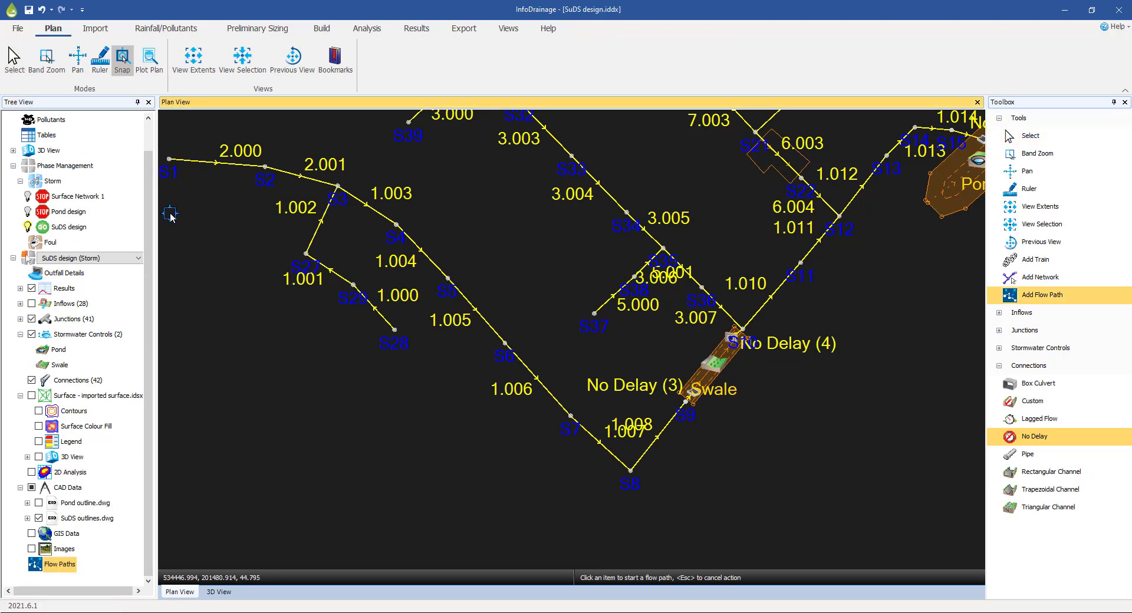
click(169, 160)
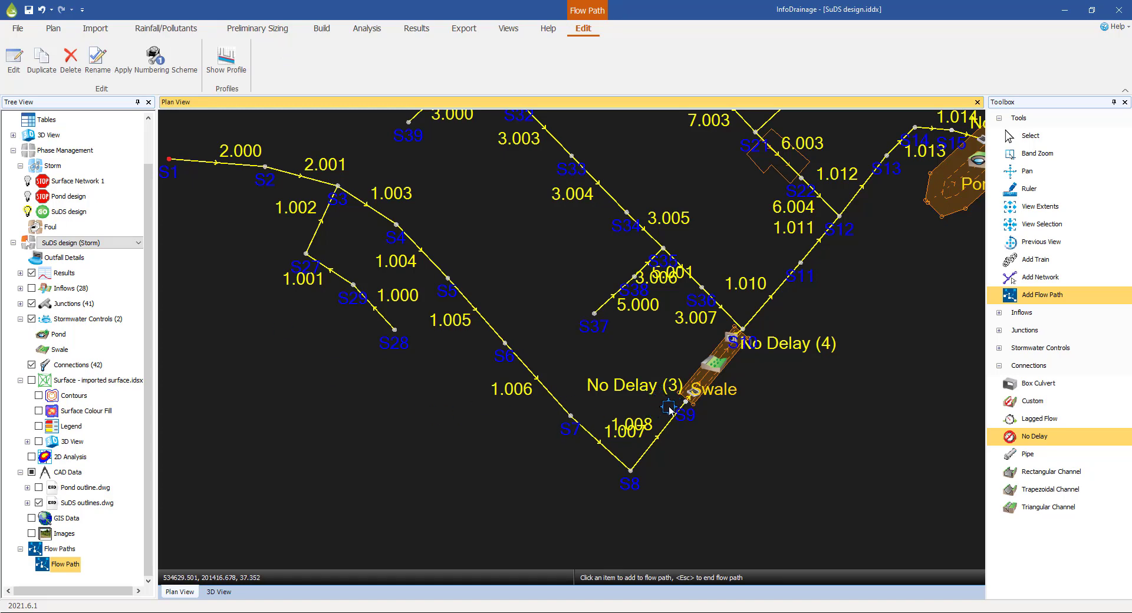
click(686, 402)
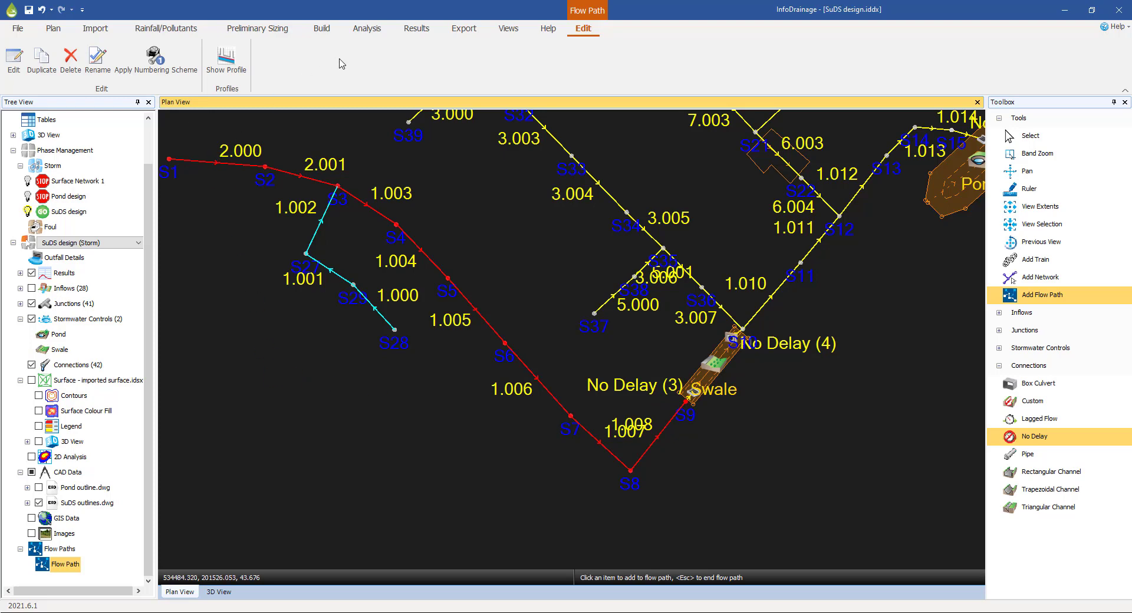
Step: Review the Inflow Summary areas for the S1 to S9 flow path and end flow path selection
click(422, 30)
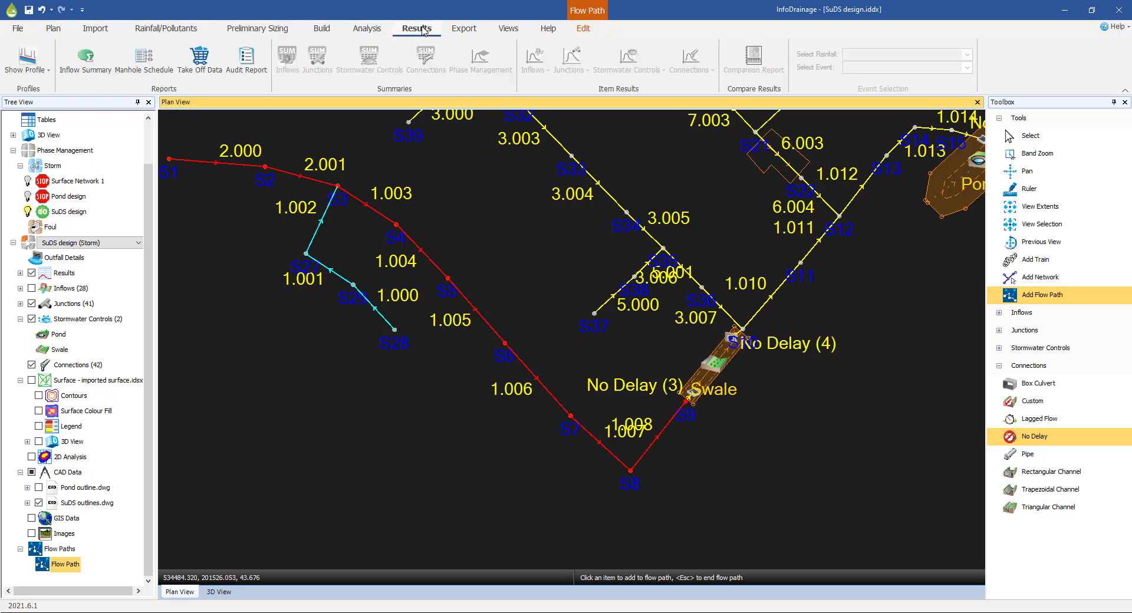
click(86, 60)
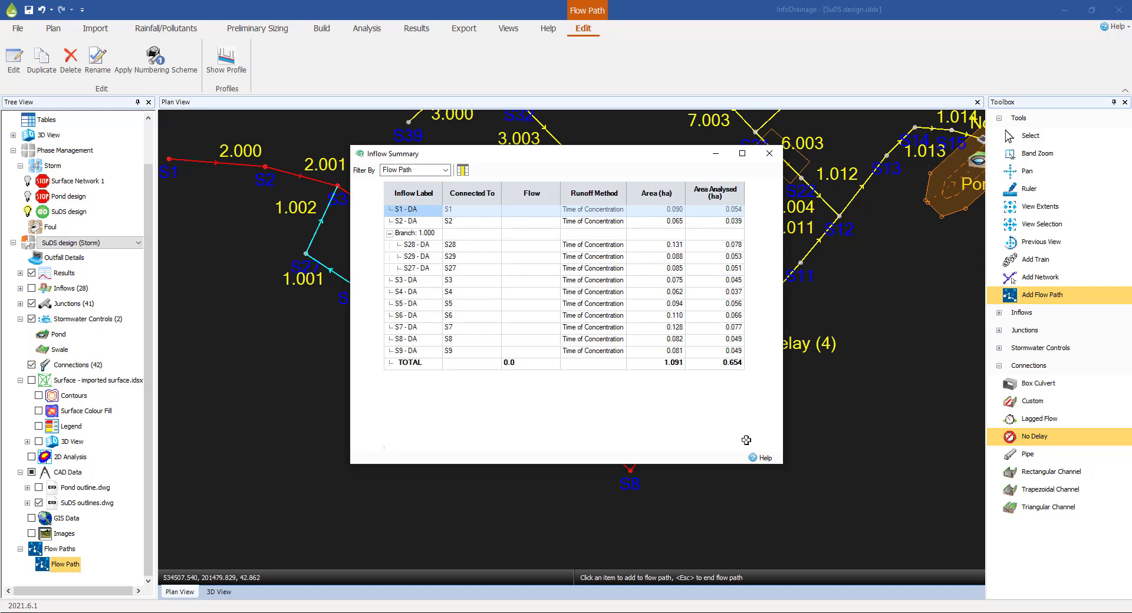
click(769, 154)
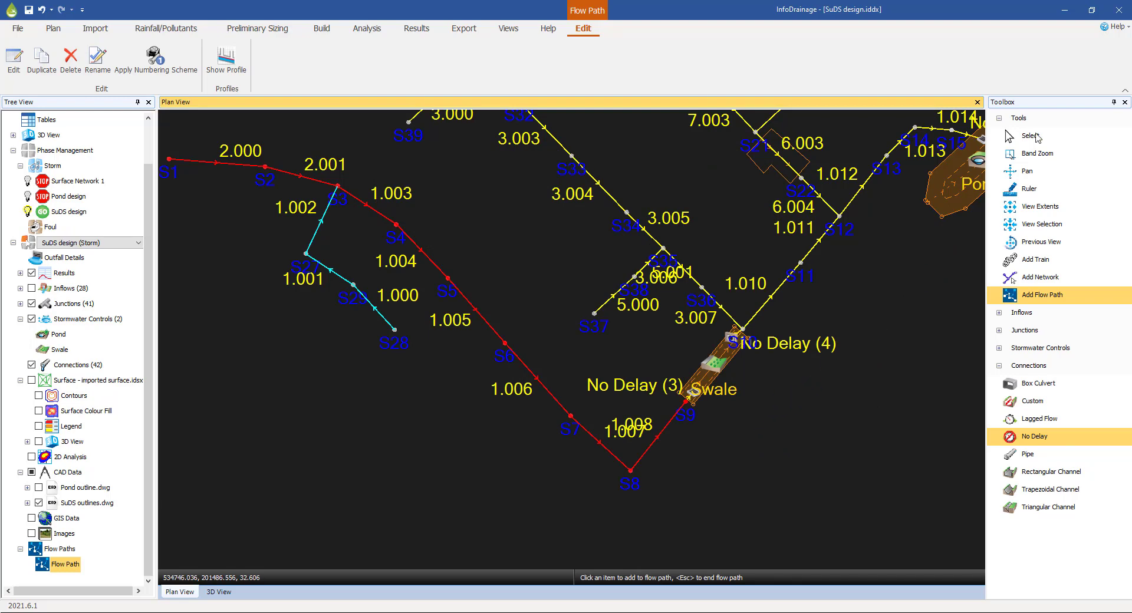
click(1031, 138)
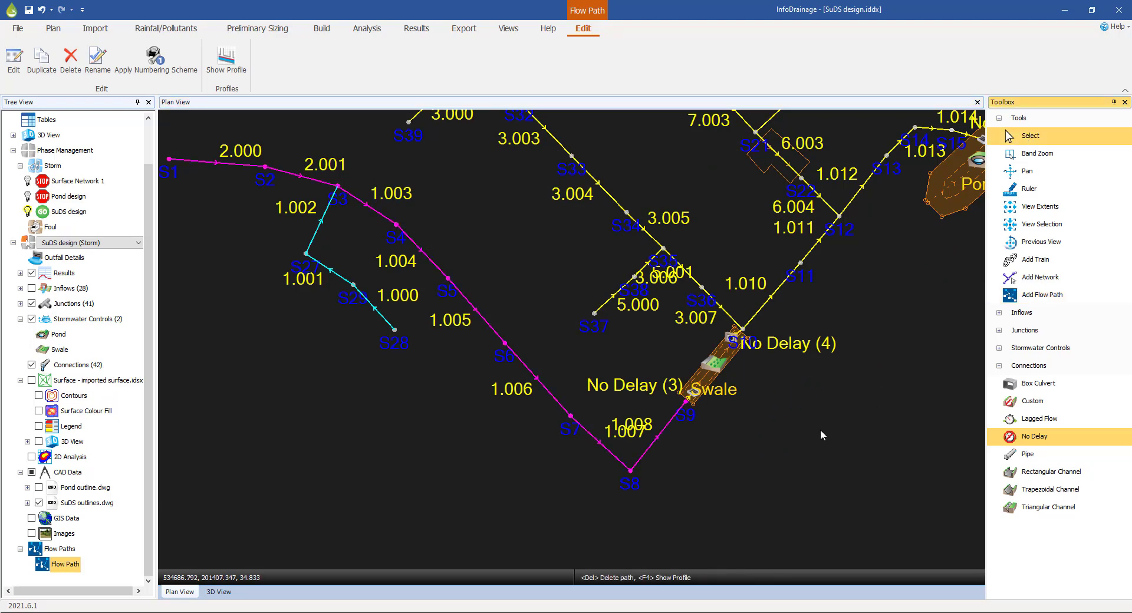
Step: Open the swale's properties, view the Quick Storage Estimate inputs and cancel the estimate
middle_drag(782, 442, 634, 410)
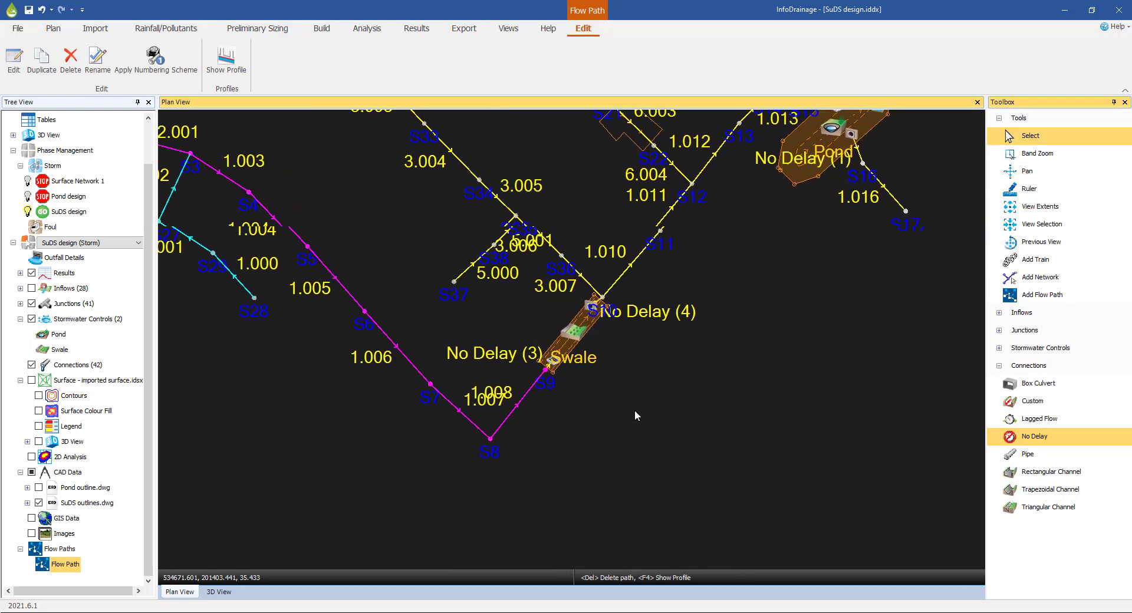
double_click(569, 336)
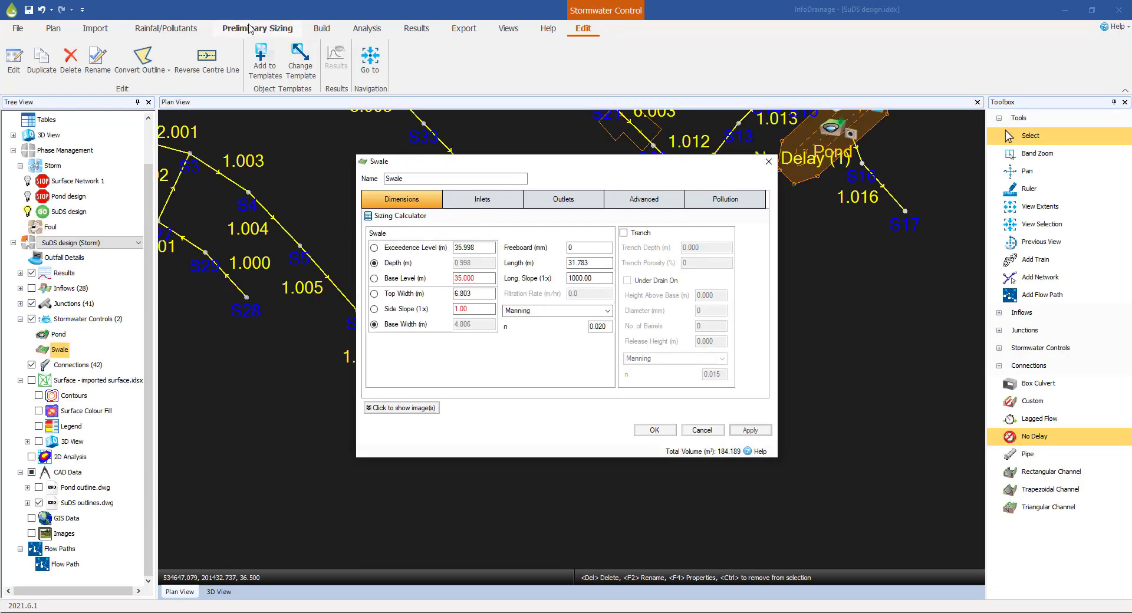
click(250, 29)
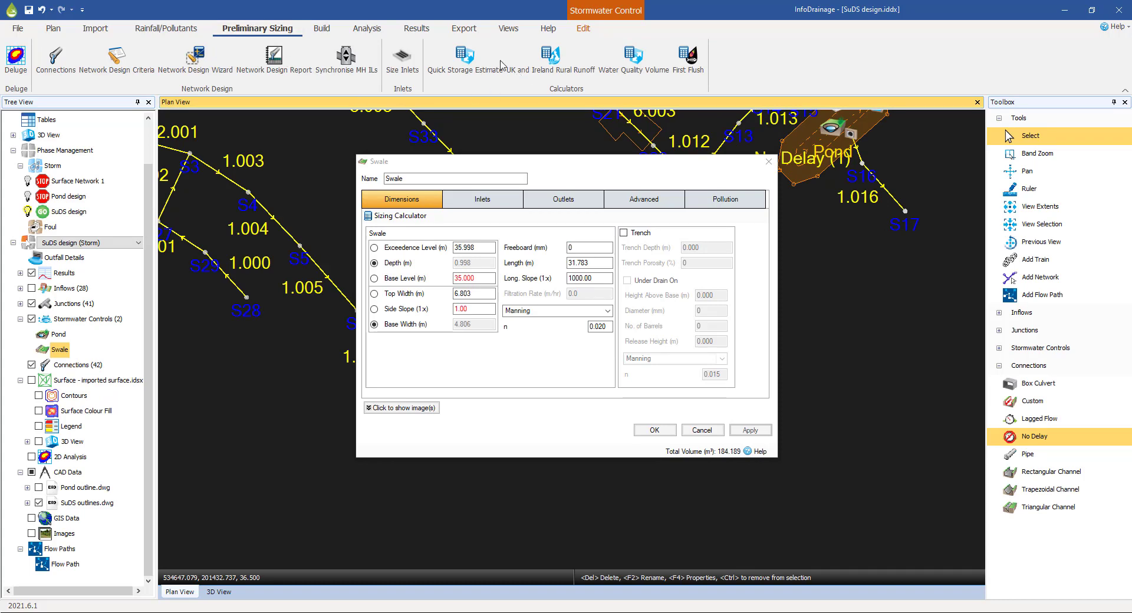
click(465, 59)
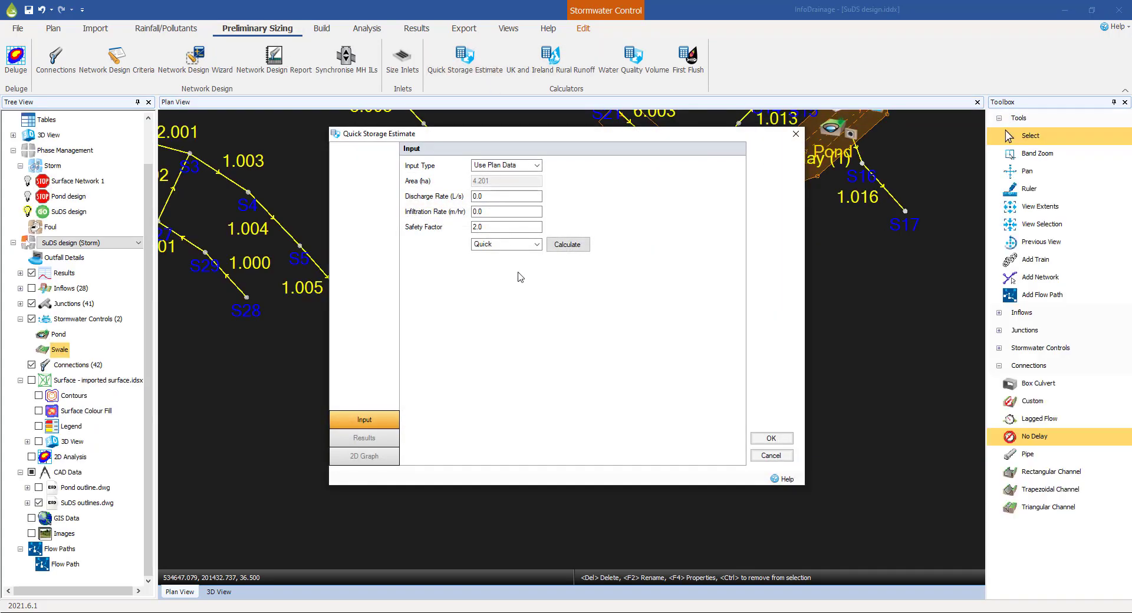
click(770, 457)
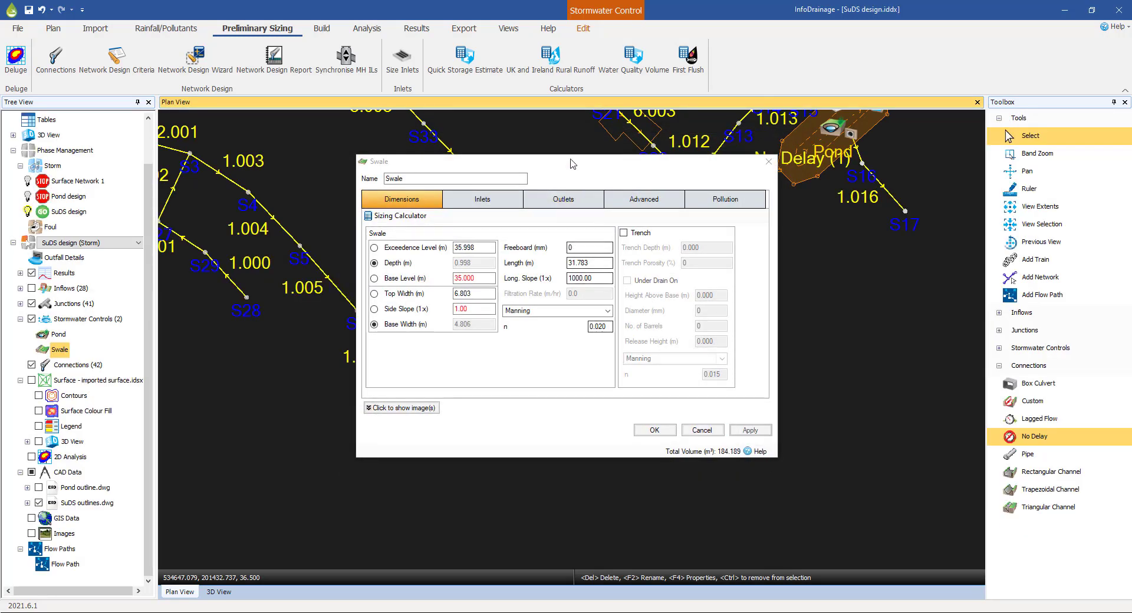
Step: Reopen the swale's properties to check its total volume, and close them without changes
click(702, 430)
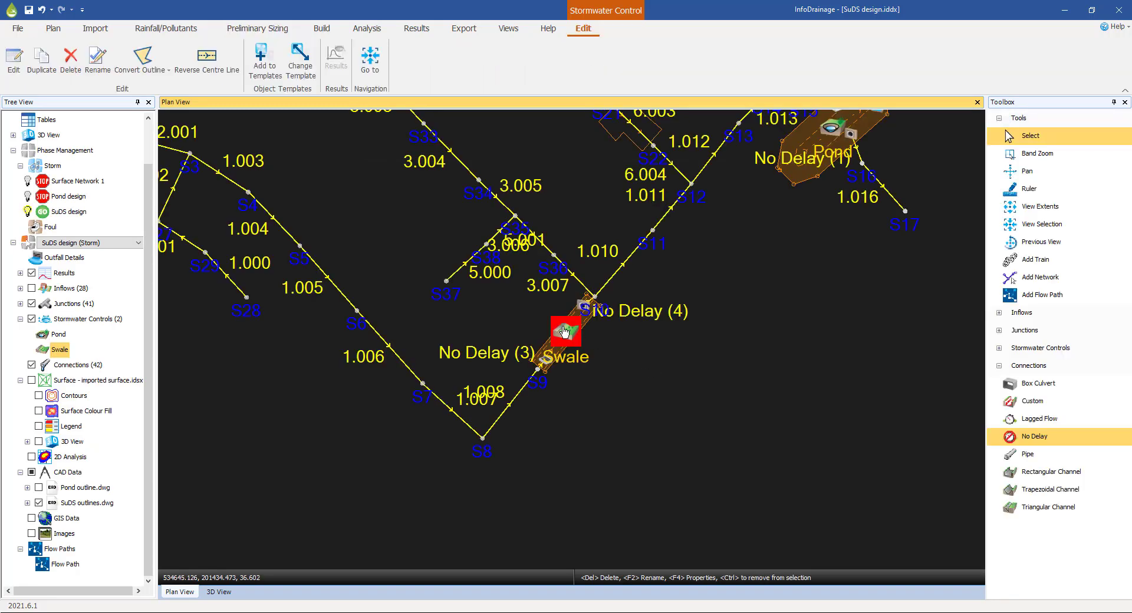
double_click(599, 338)
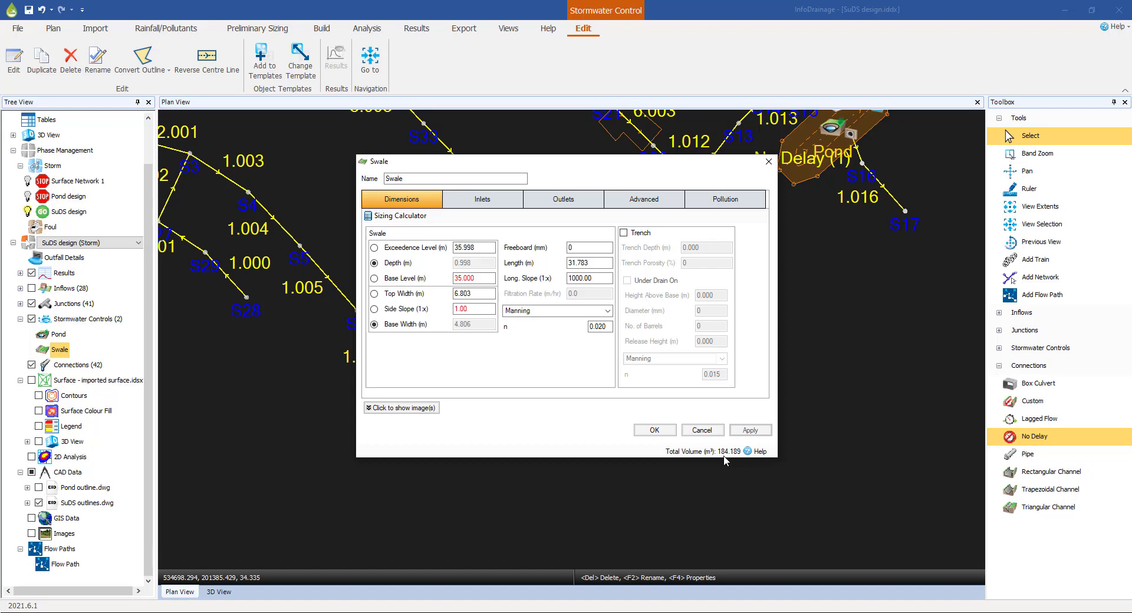
click(768, 163)
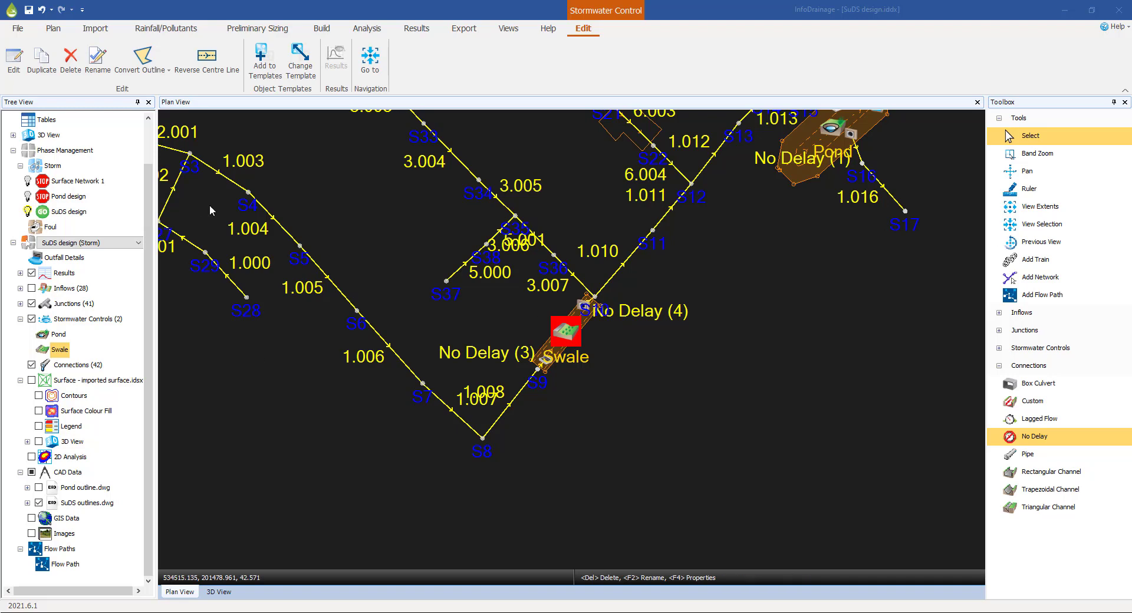
Step: Start a Quick Storage Estimate with user input, an area of 0.654 ha and a volumetric runoff coefficient of 0.840
click(271, 30)
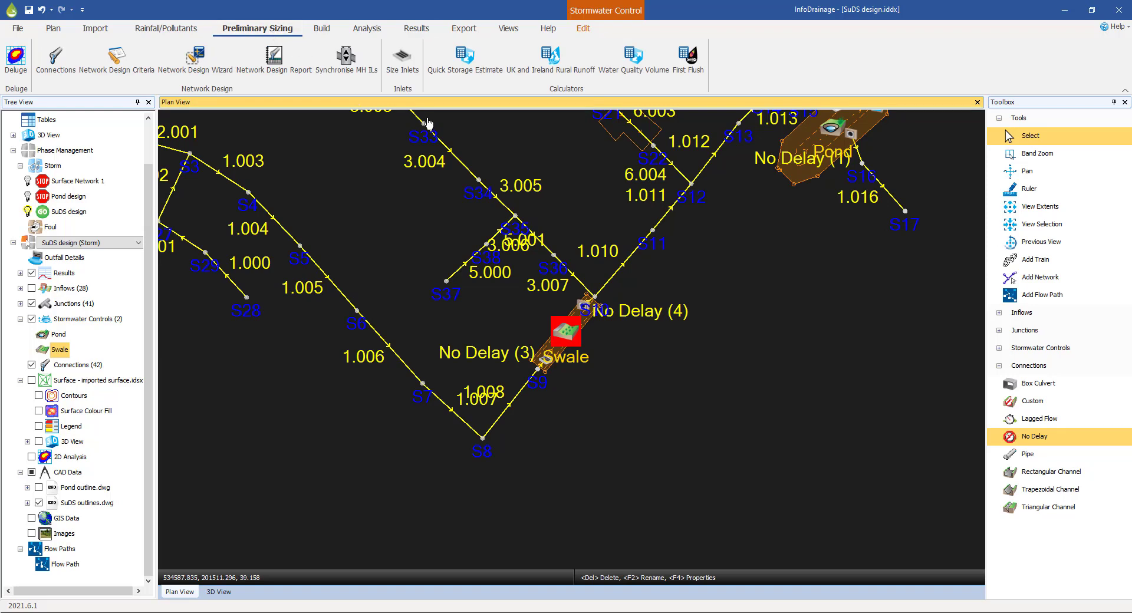
click(464, 59)
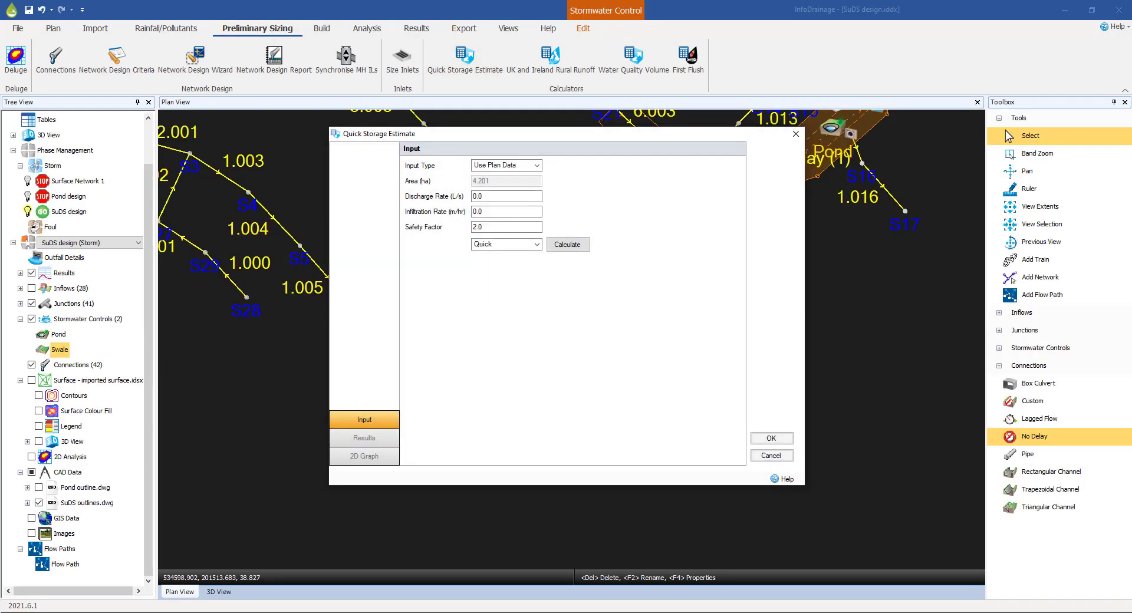
click(495, 166)
click(488, 186)
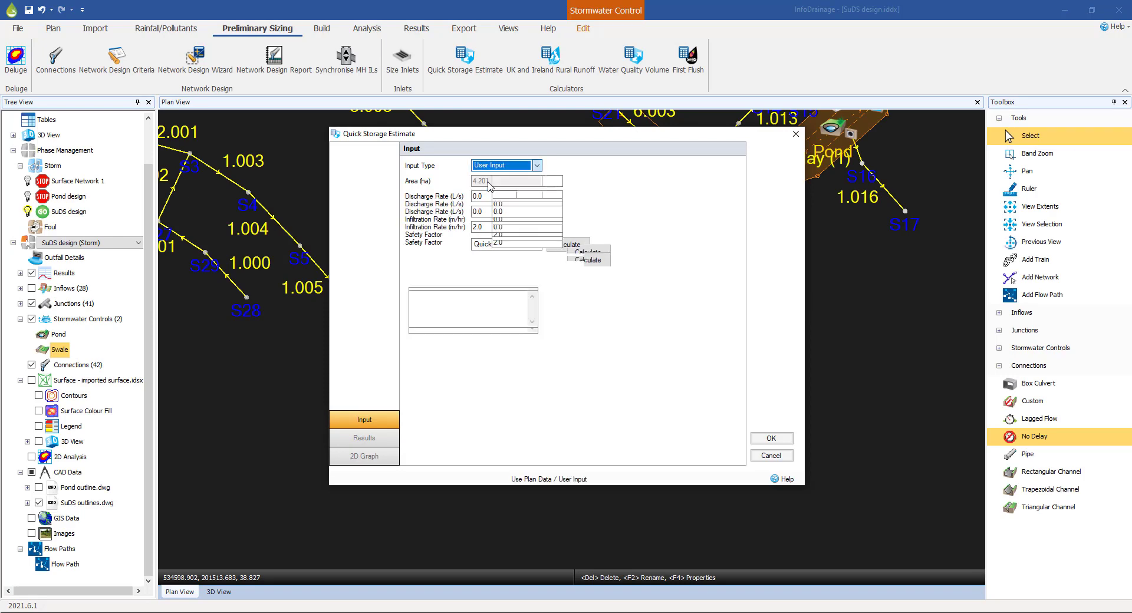
click(525, 181)
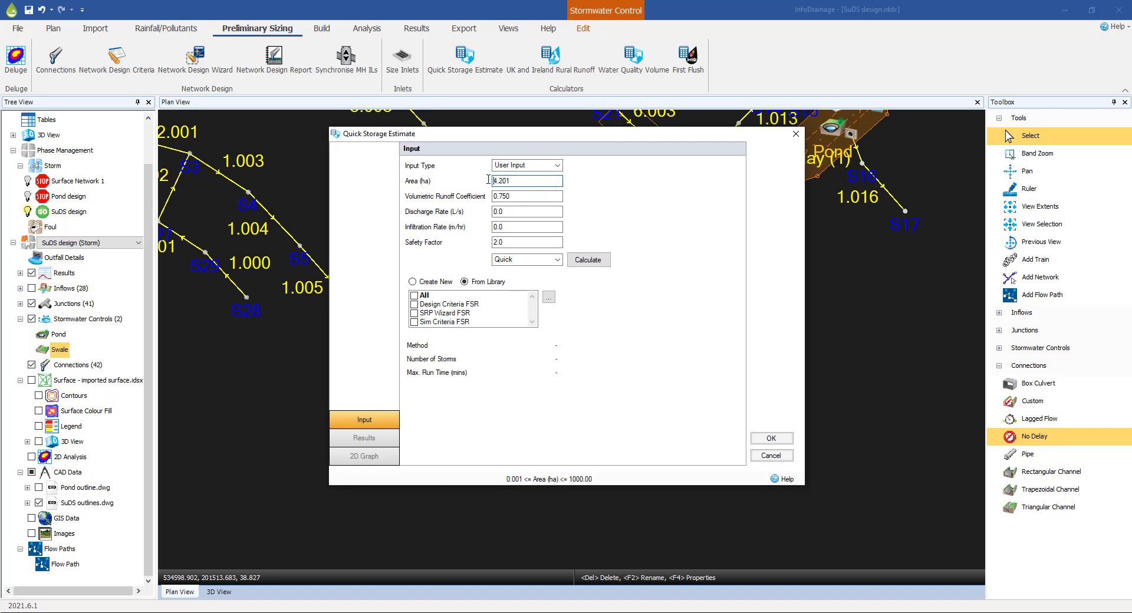
text(0.654)
double_click(537, 197)
text(0.7)
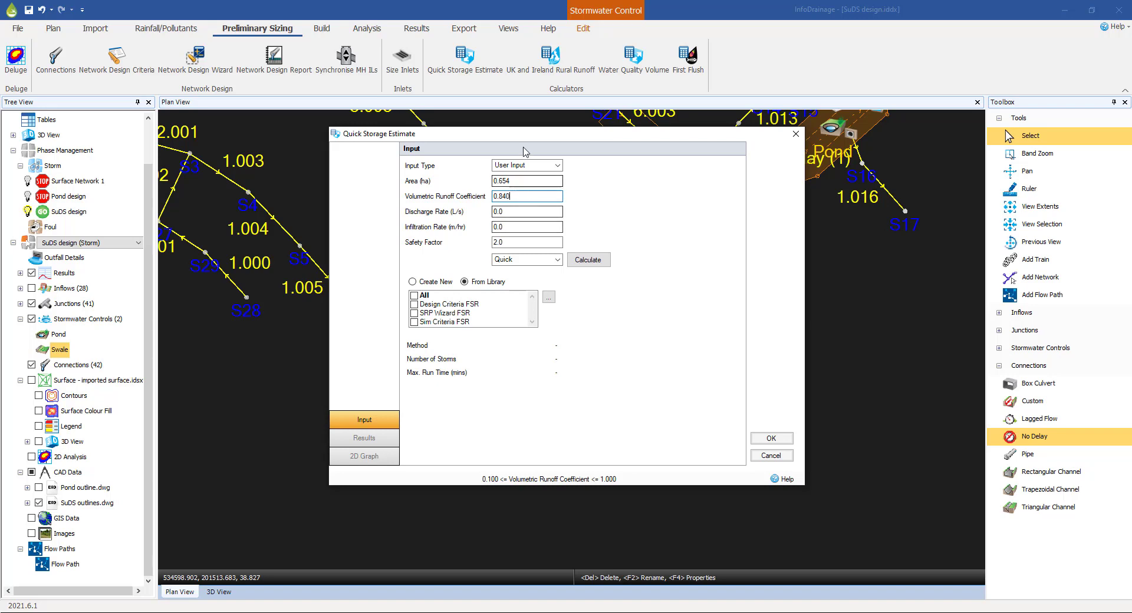
Step: Calculate the storage estimate with a 6 L/s discharge rate, 0.02 m/hr infiltration rate and the SRP Wizard FSR rainfall
drag(518, 134, 721, 153)
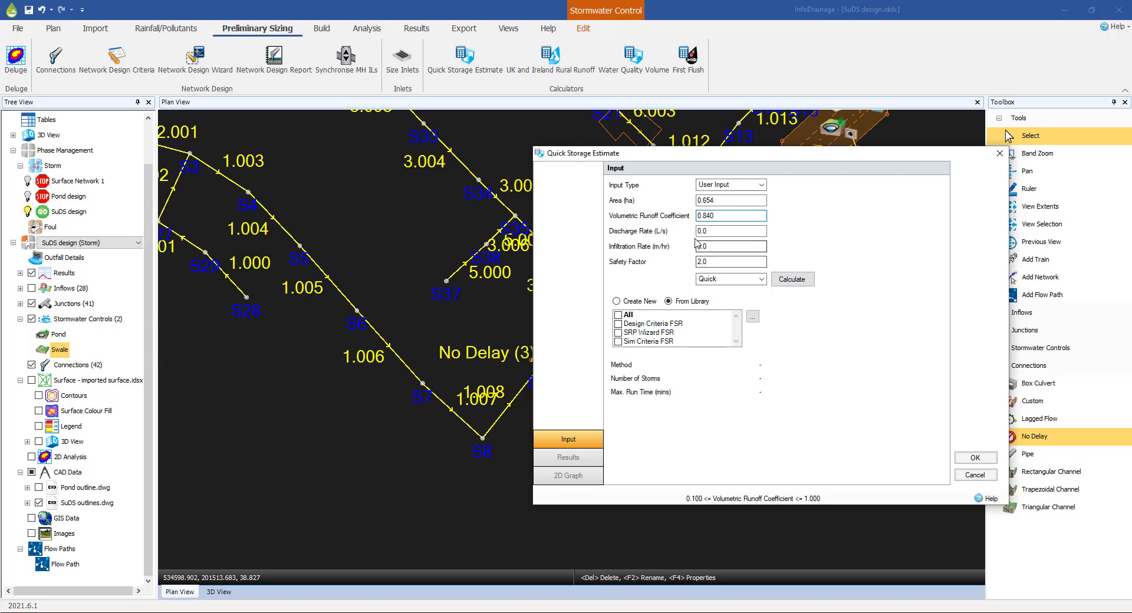
click(727, 201)
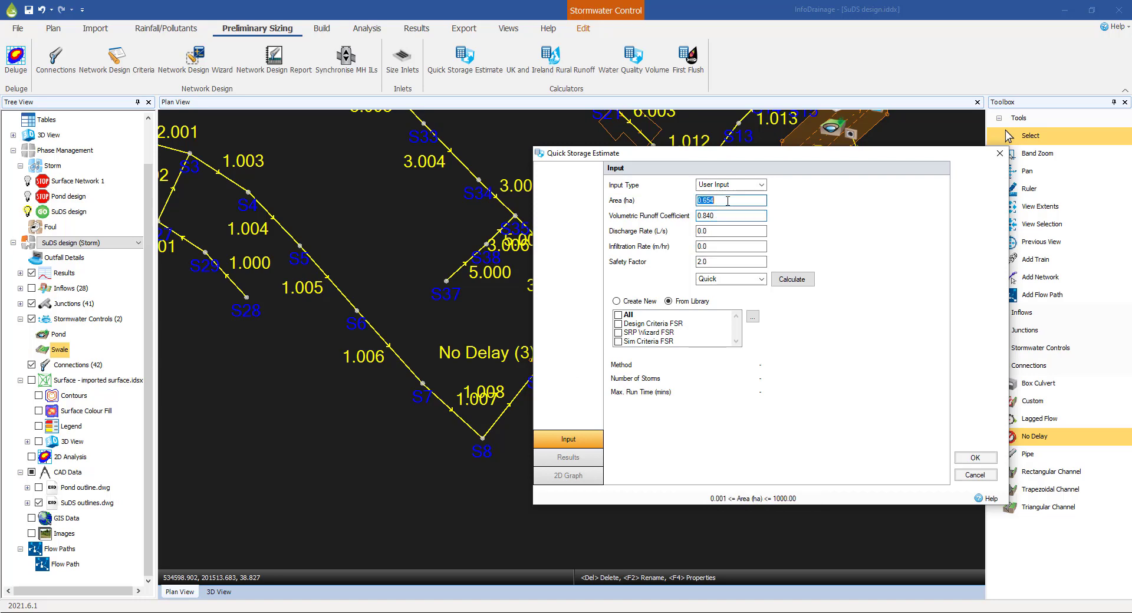
click(731, 216)
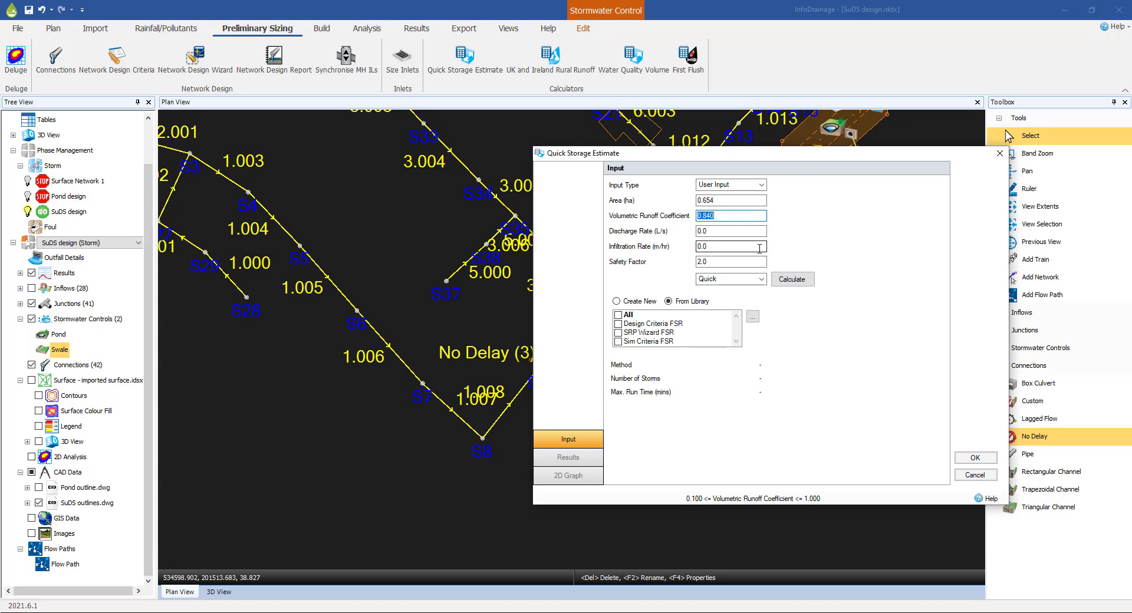
click(730, 231)
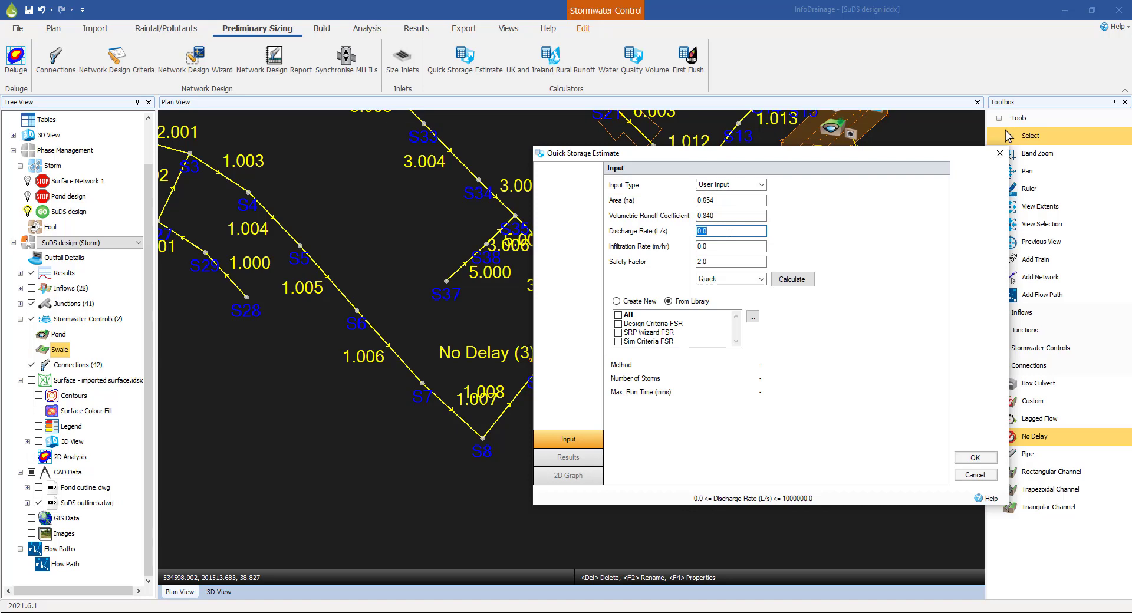
text(6)
click(720, 247)
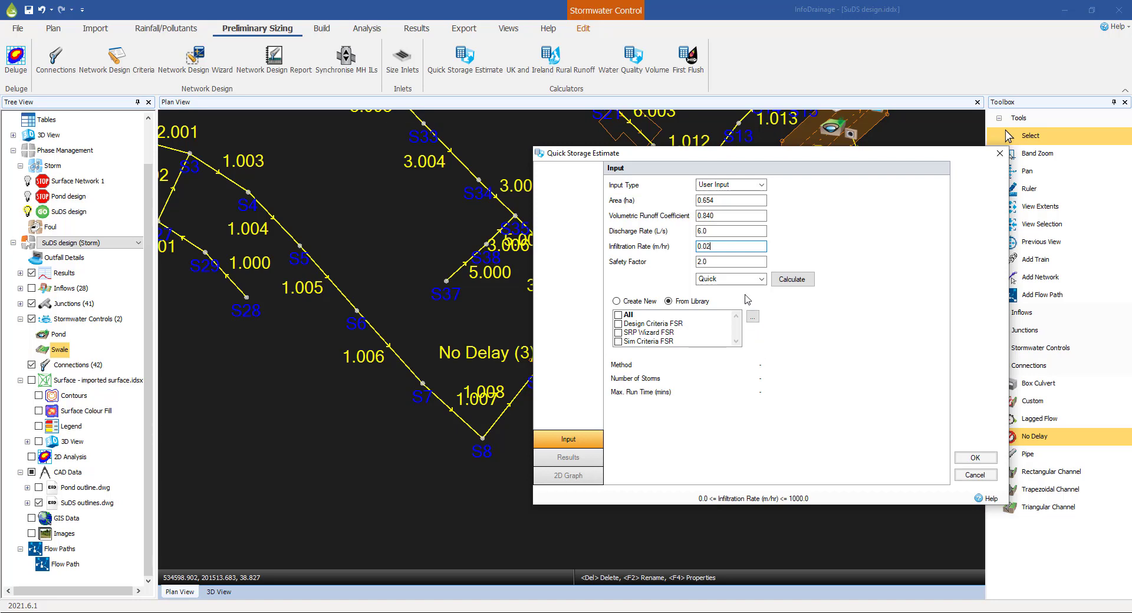
click(618, 332)
click(801, 282)
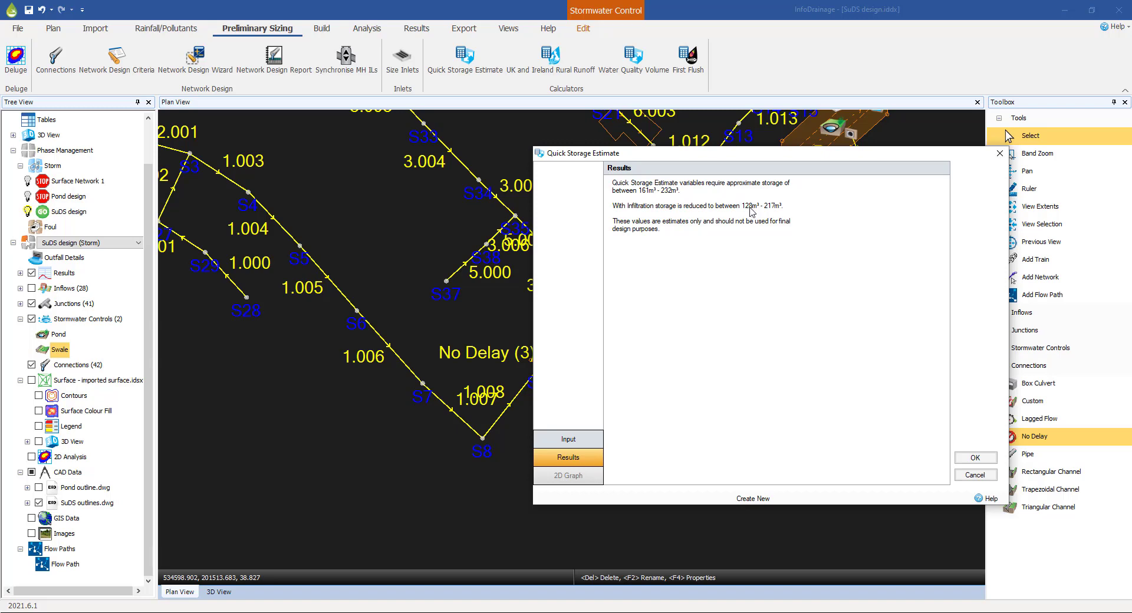
Step: Review the estimate's discharge rate input and storage results, and close the Quick Storage Estimate
click(590, 437)
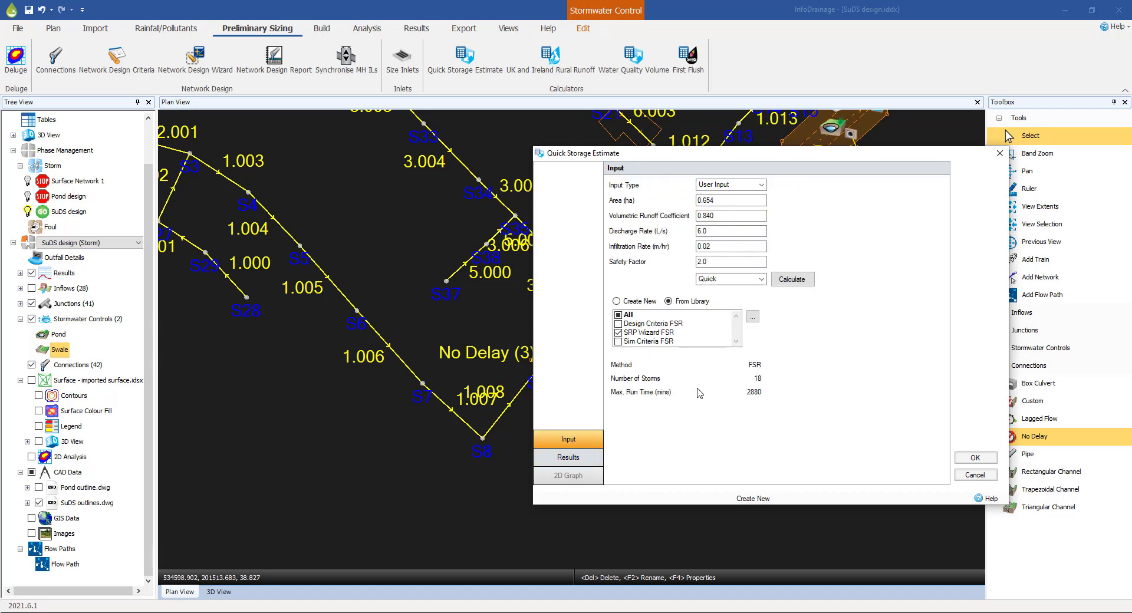
click(726, 231)
click(569, 456)
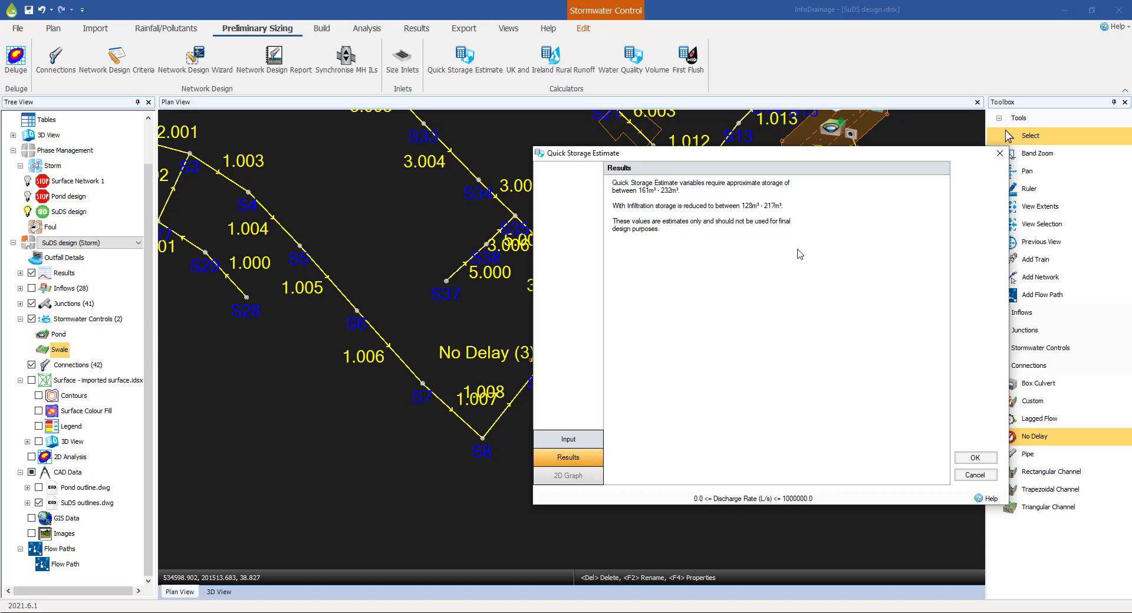
click(957, 456)
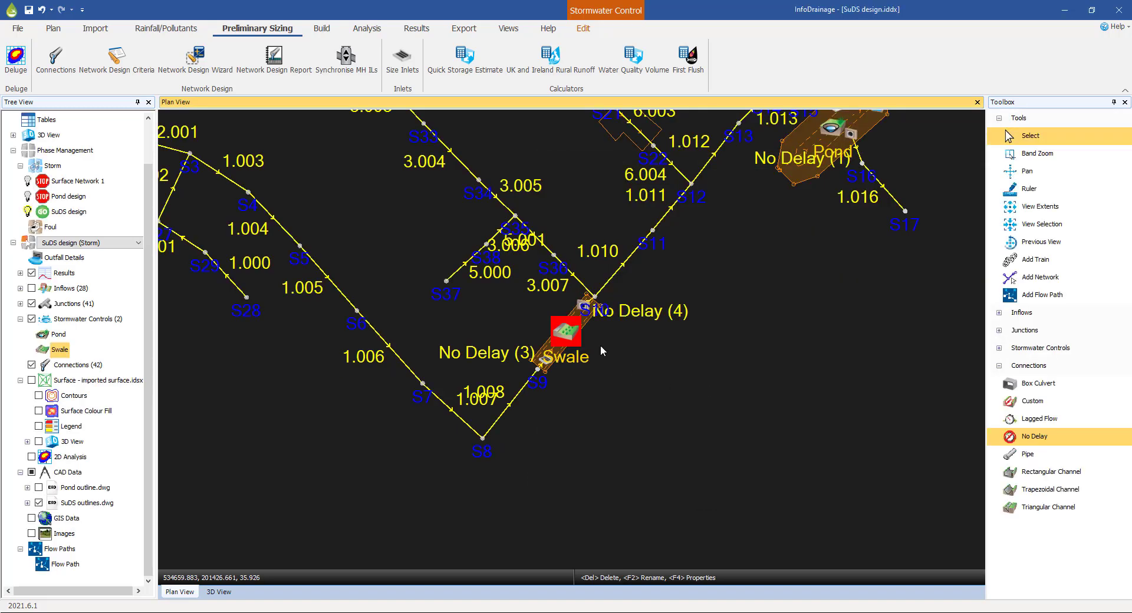
Step: Calculate the swale outlet's orifice diameter for a design depth of 1 m and design flow of 6 L/s, and save the project
scroll(603, 349, up, 5)
scroll(630, 288, up, 1)
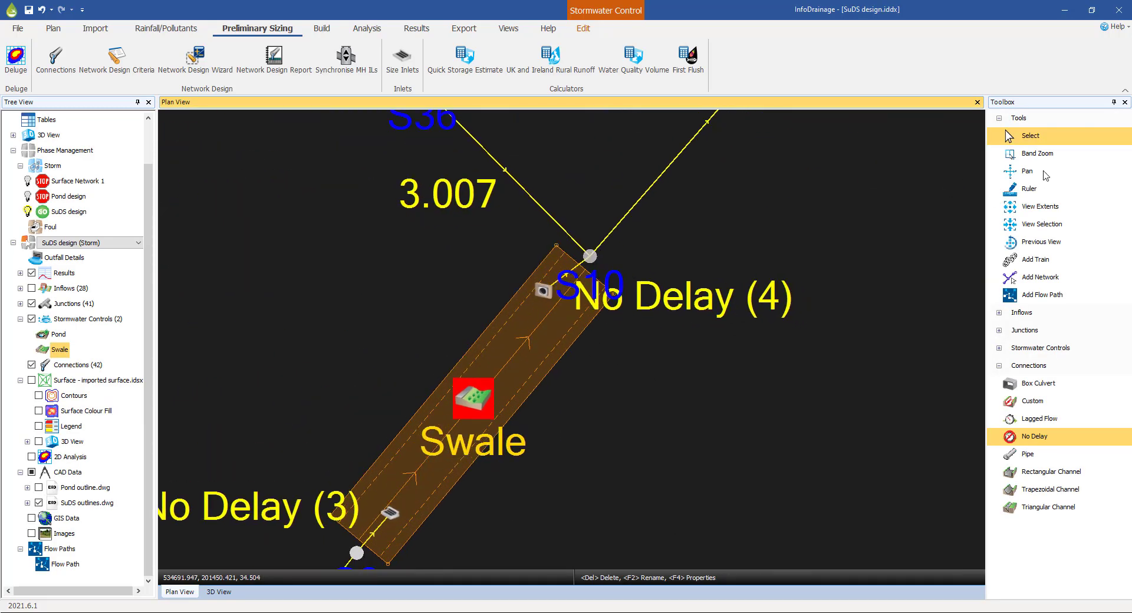
click(1031, 140)
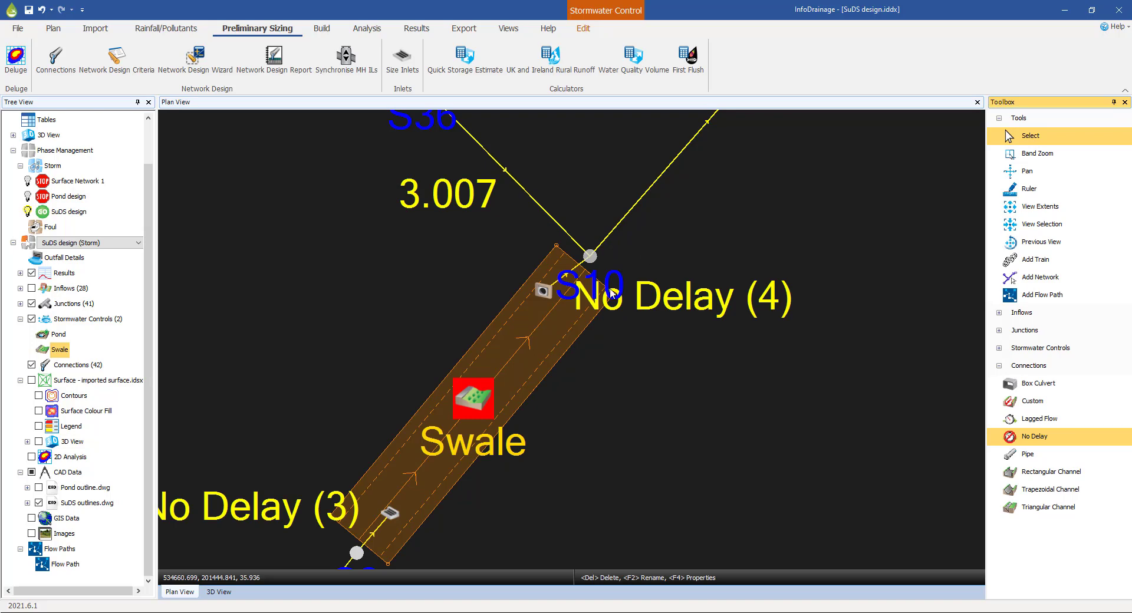
click(543, 292)
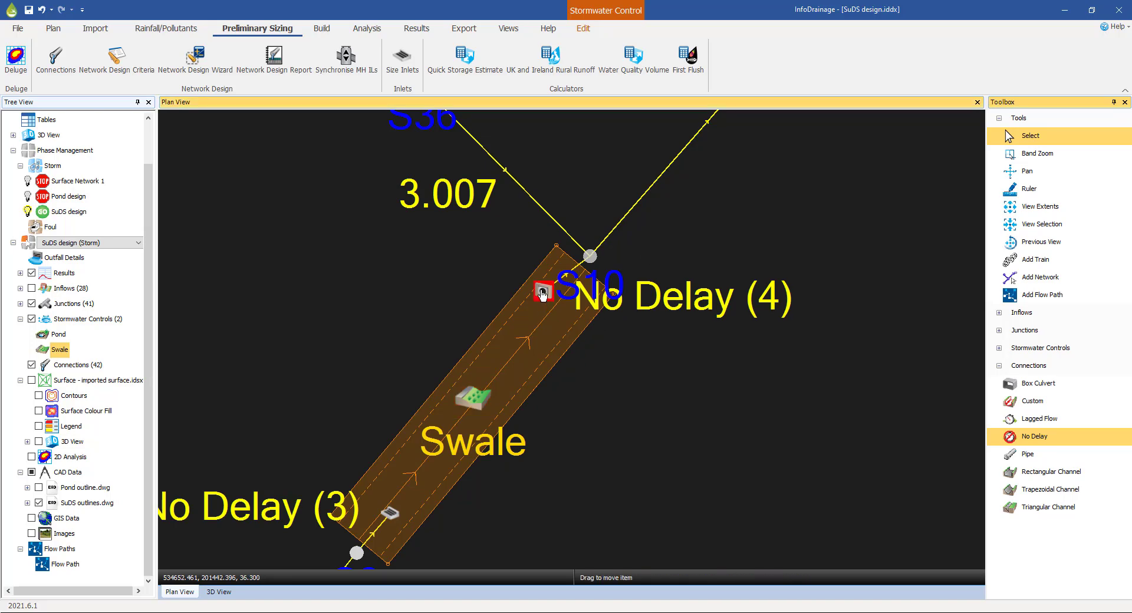
double_click(542, 293)
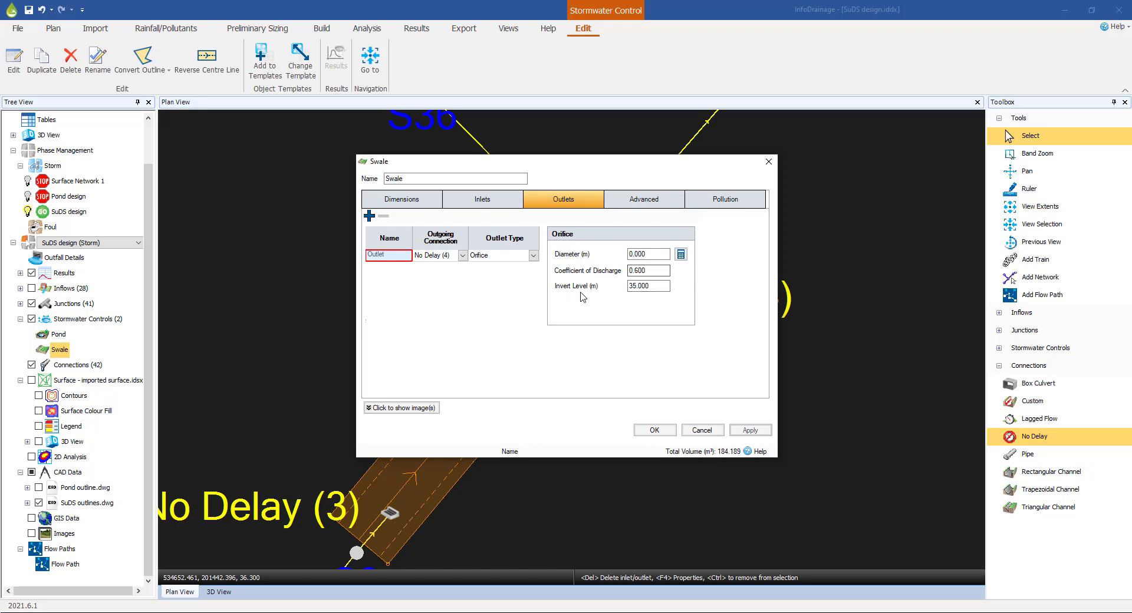
click(680, 255)
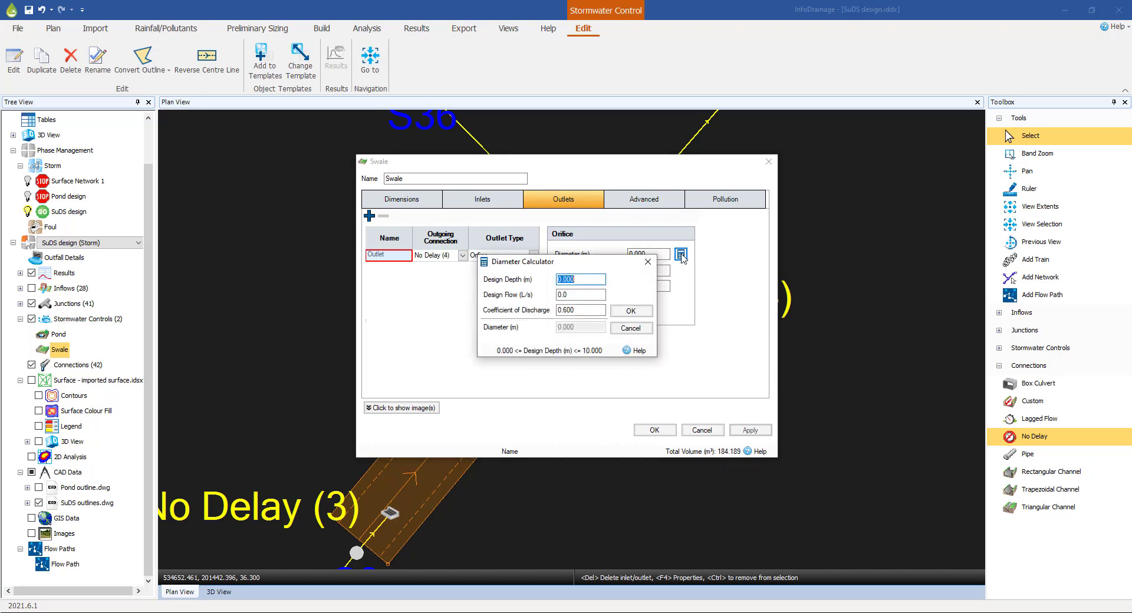
text(1)
click(592, 293)
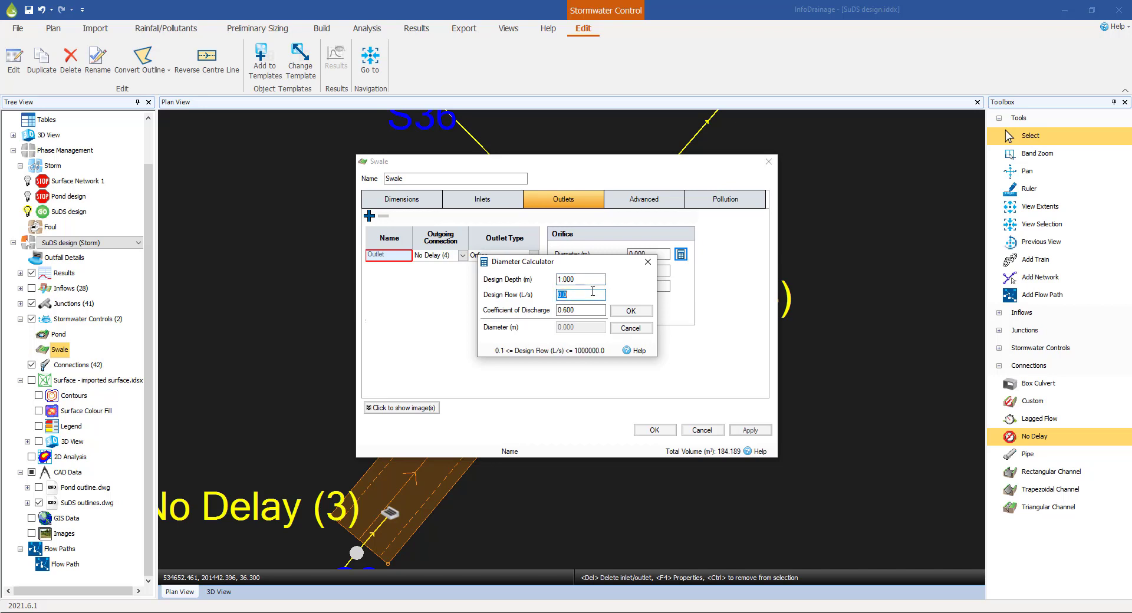
text(6)
click(629, 312)
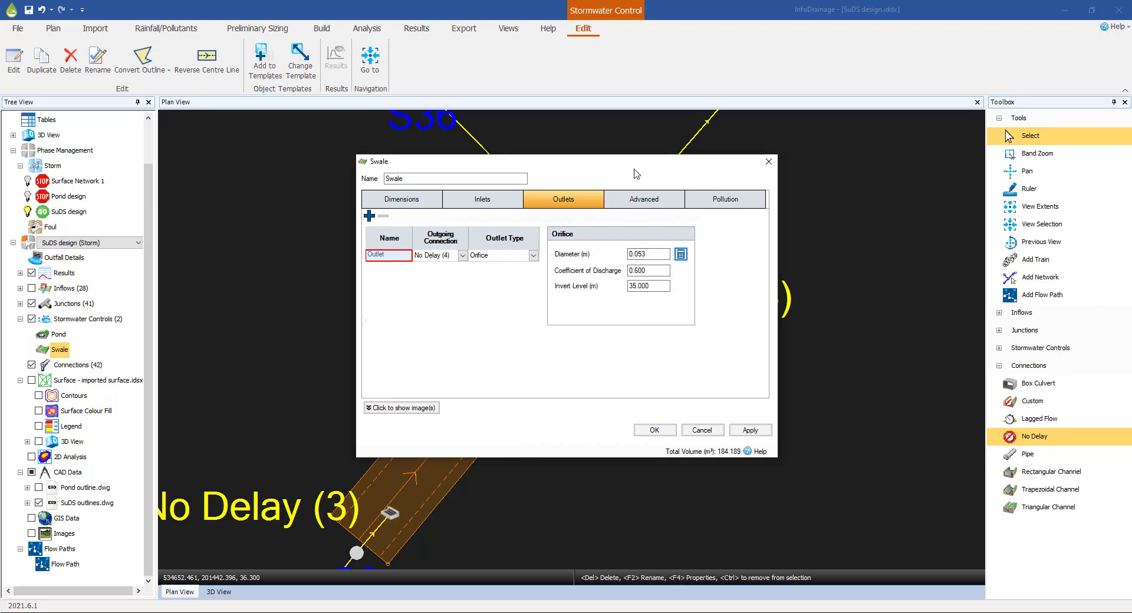
drag(634, 165, 657, 169)
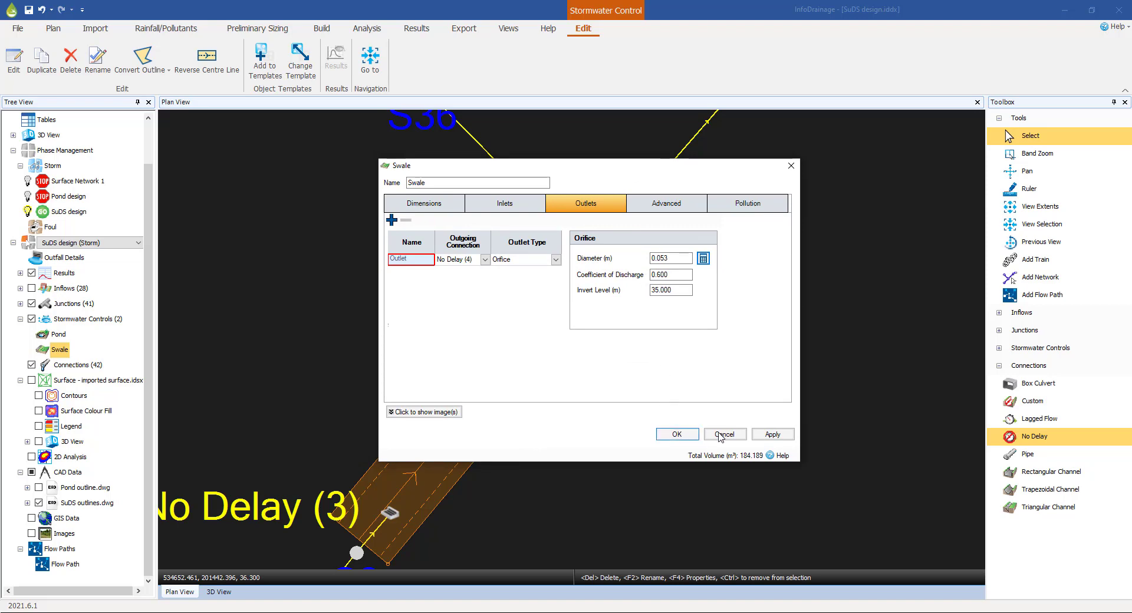
click(676, 435)
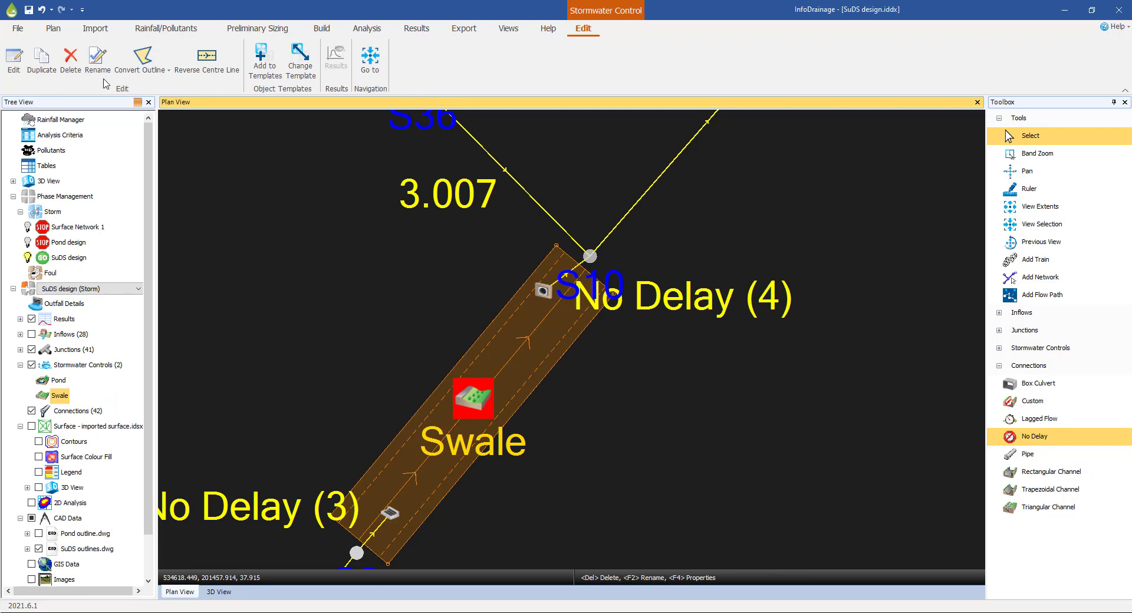
click(28, 10)
Step: Accept the analysis criteria with the SRP Wizard FSR rainfall and validate the SuDS design
click(369, 31)
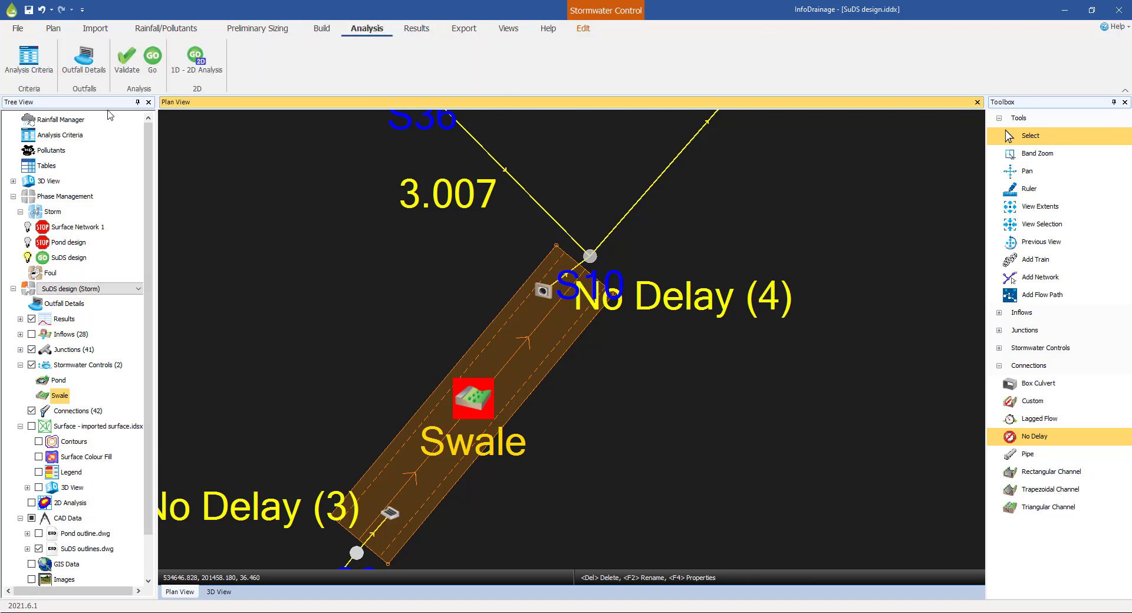
click(35, 62)
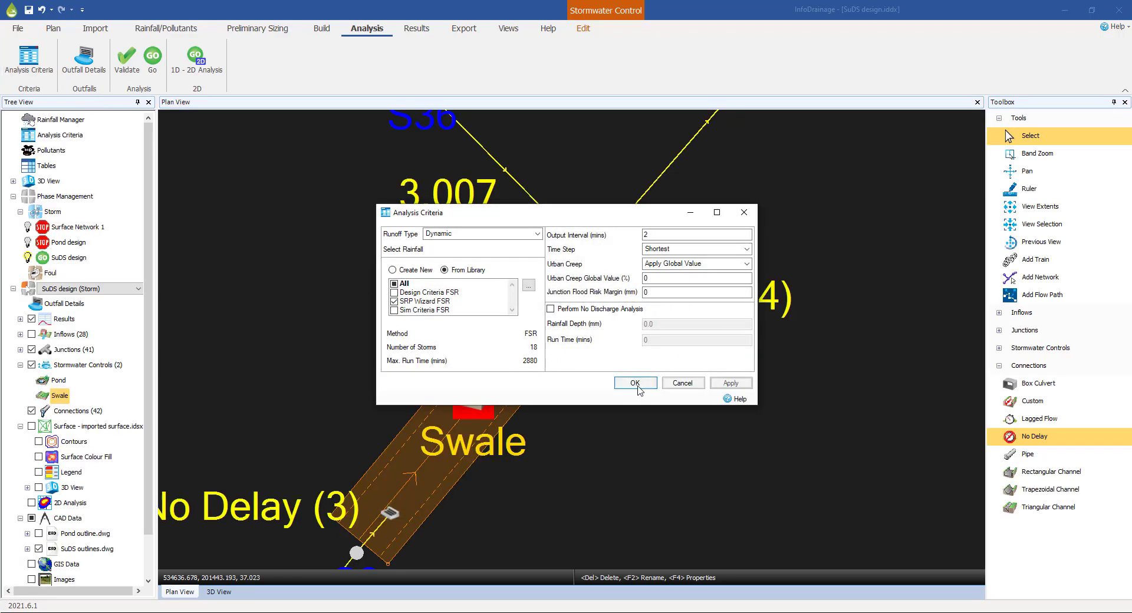
click(637, 386)
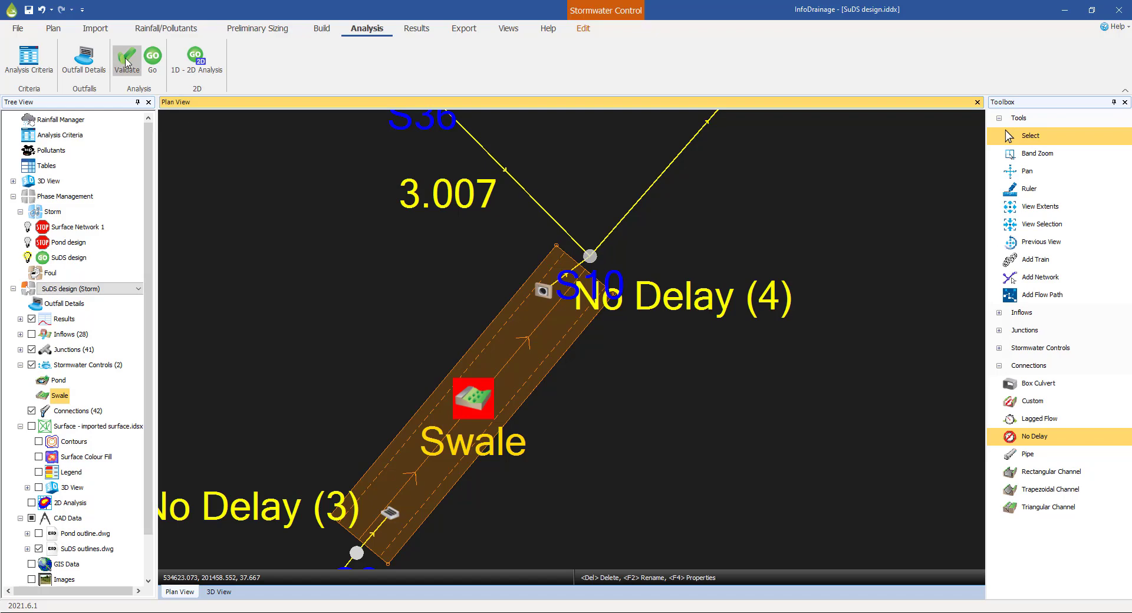
click(127, 63)
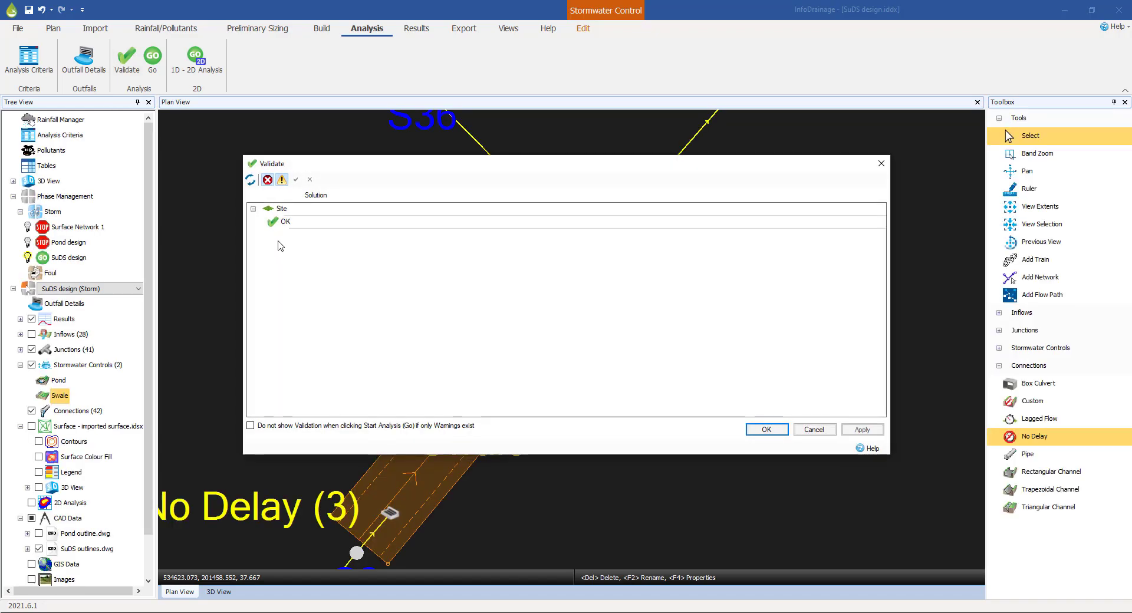
click(813, 429)
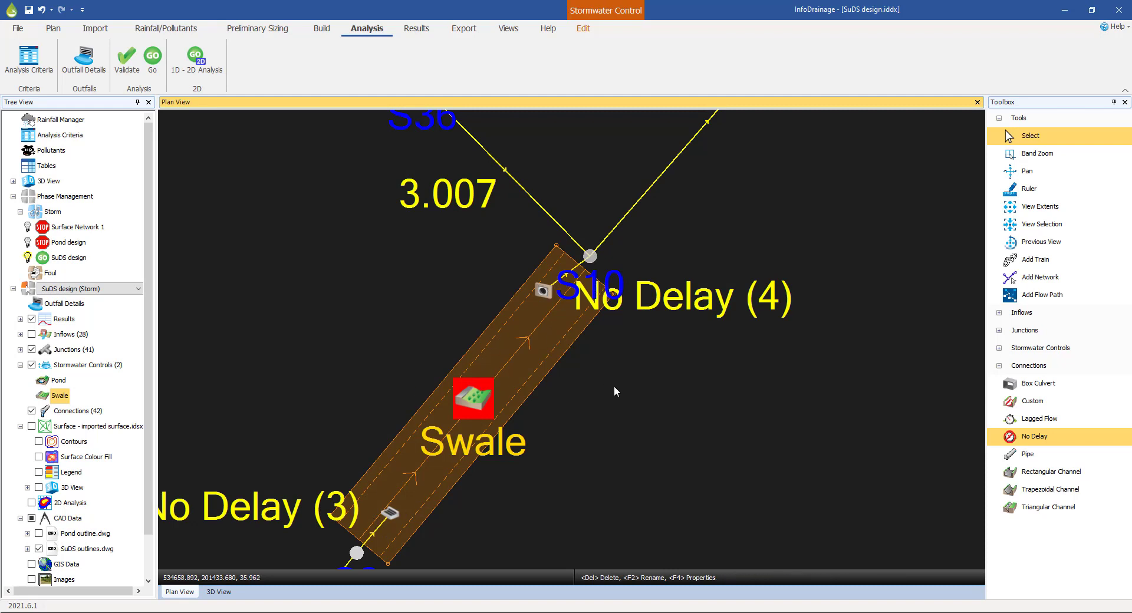
Step: Delete pipe 6.003 between junctions S21 and S22
scroll(622, 384, down, 3)
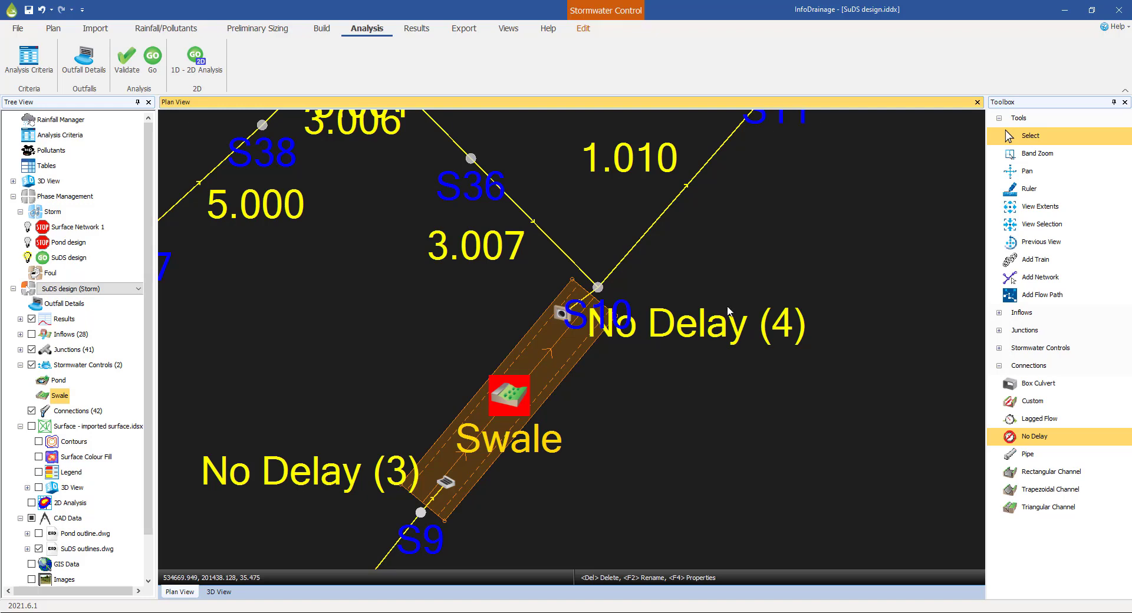
scroll(749, 222, down, 2)
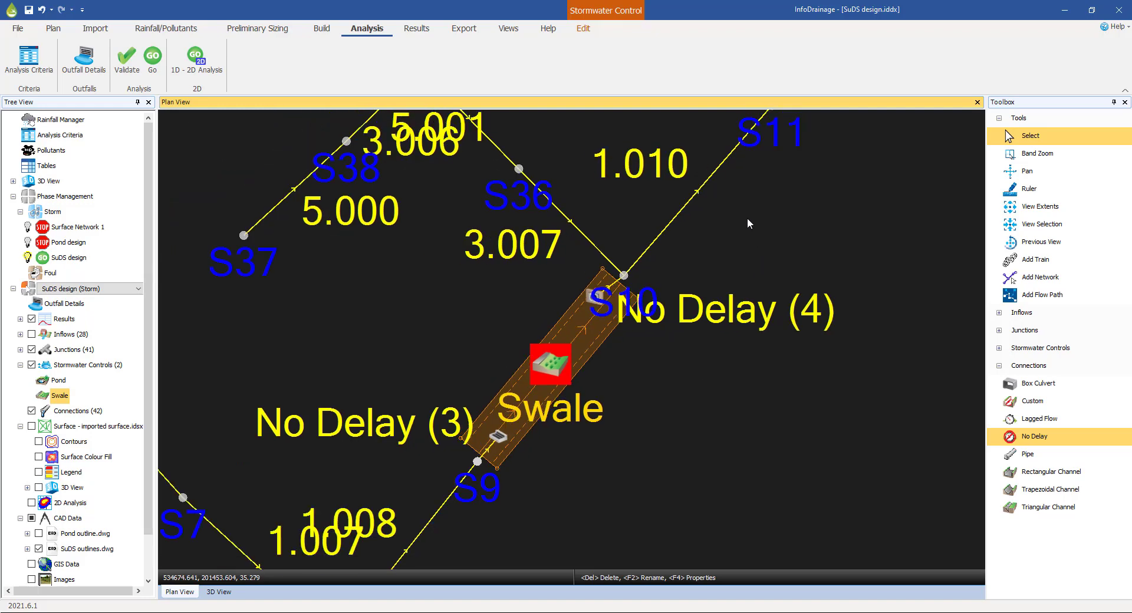
middle_drag(749, 222, 665, 430)
middle_drag(598, 289, 560, 447)
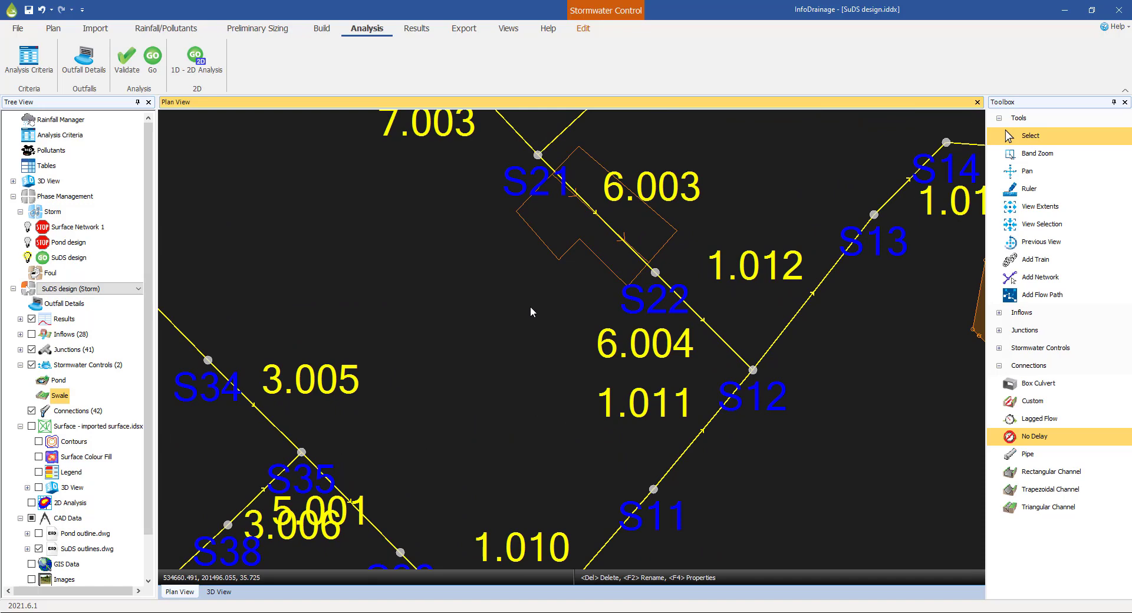
middle_drag(530, 302, 497, 435)
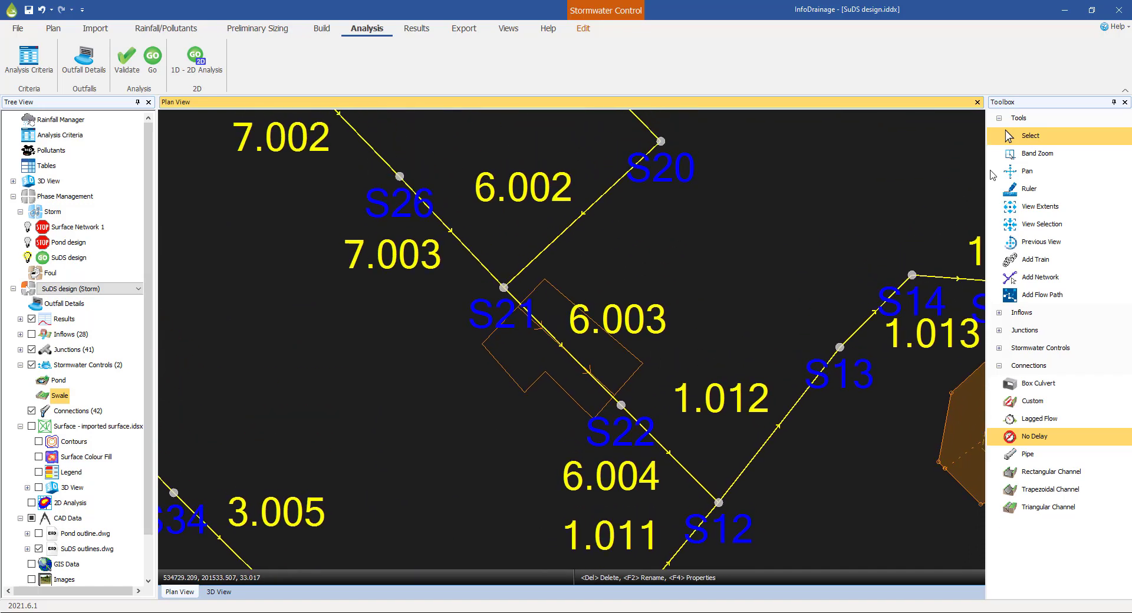
click(1035, 133)
click(563, 346)
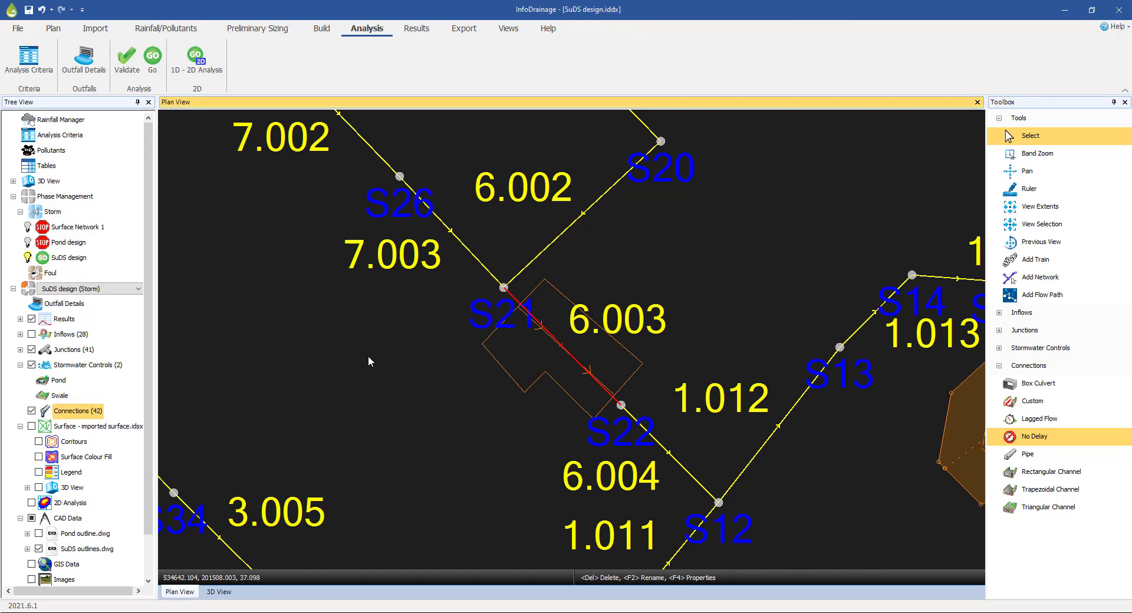
key(Delete)
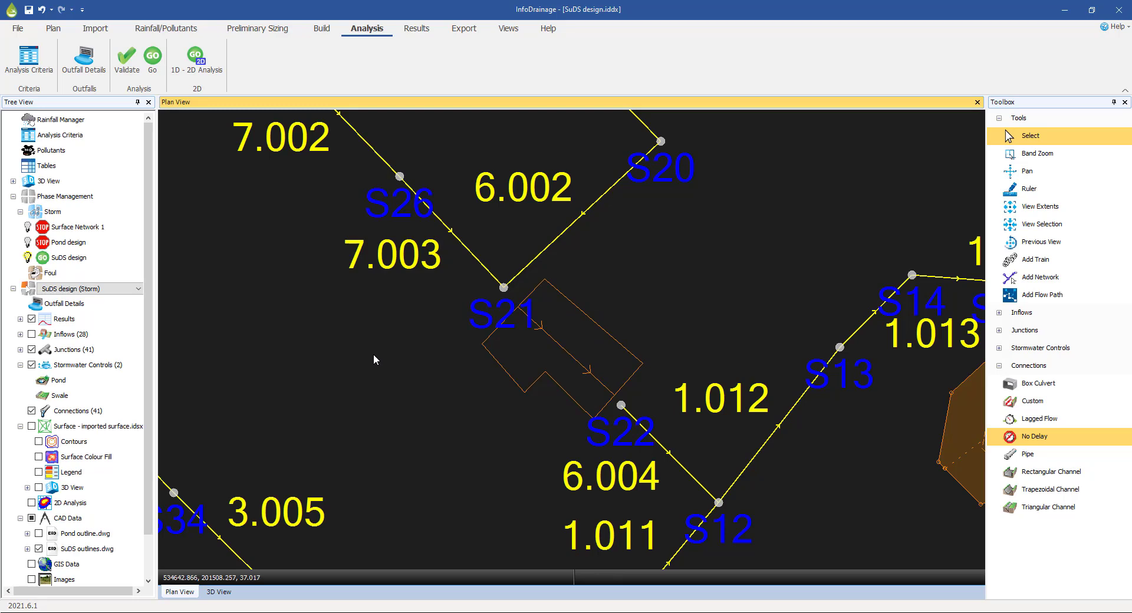
Step: Place a Cellular Storage control between S21 and S22 with a small rectangular outline inside the CAD outline
click(999, 366)
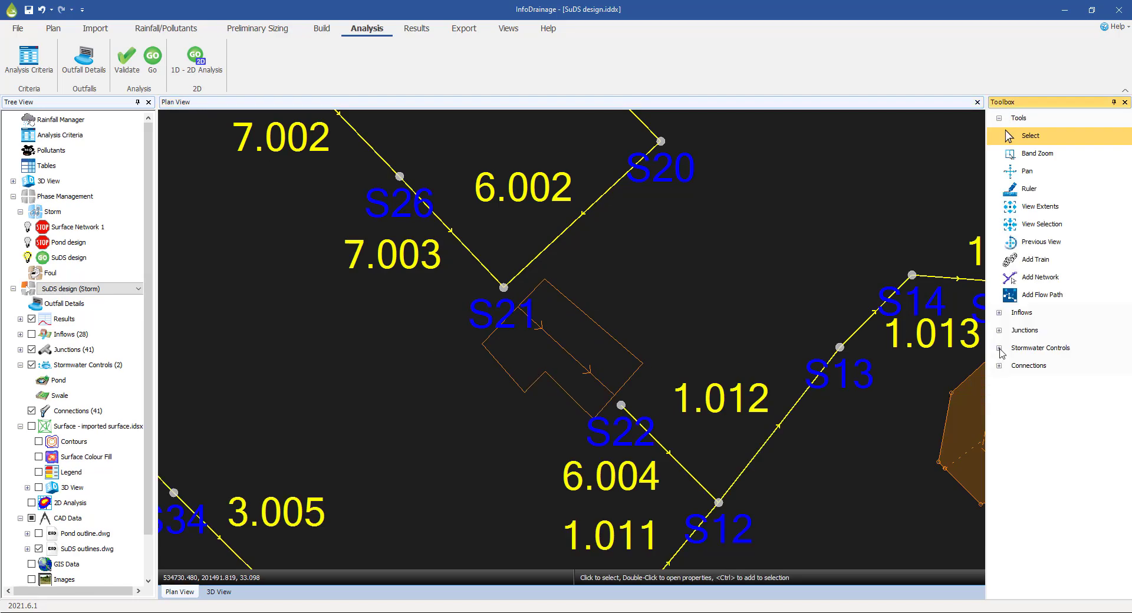
click(999, 349)
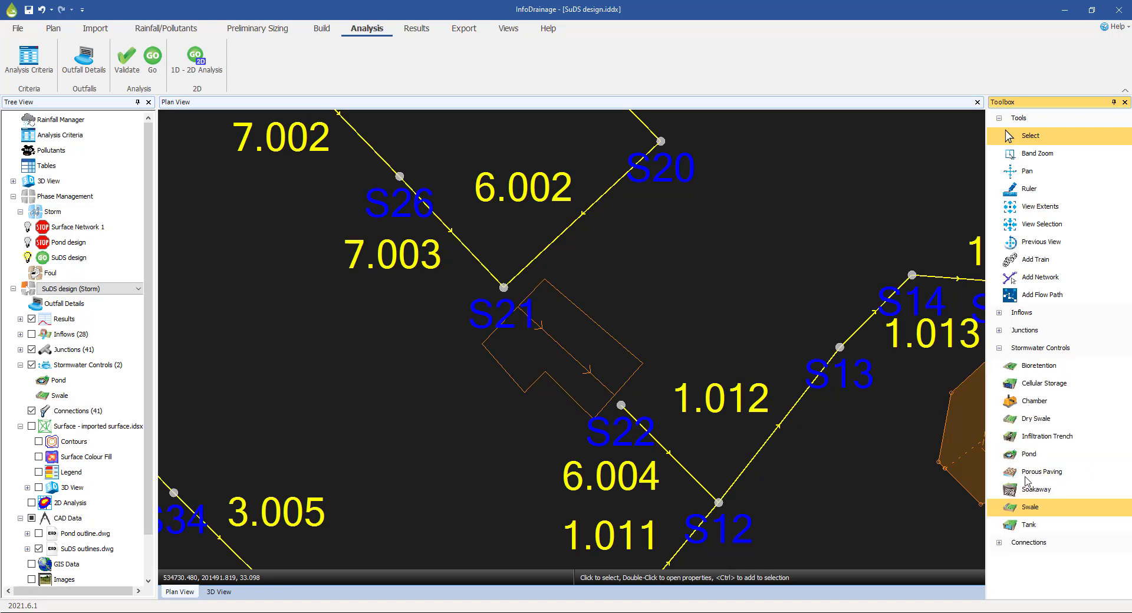
click(1012, 385)
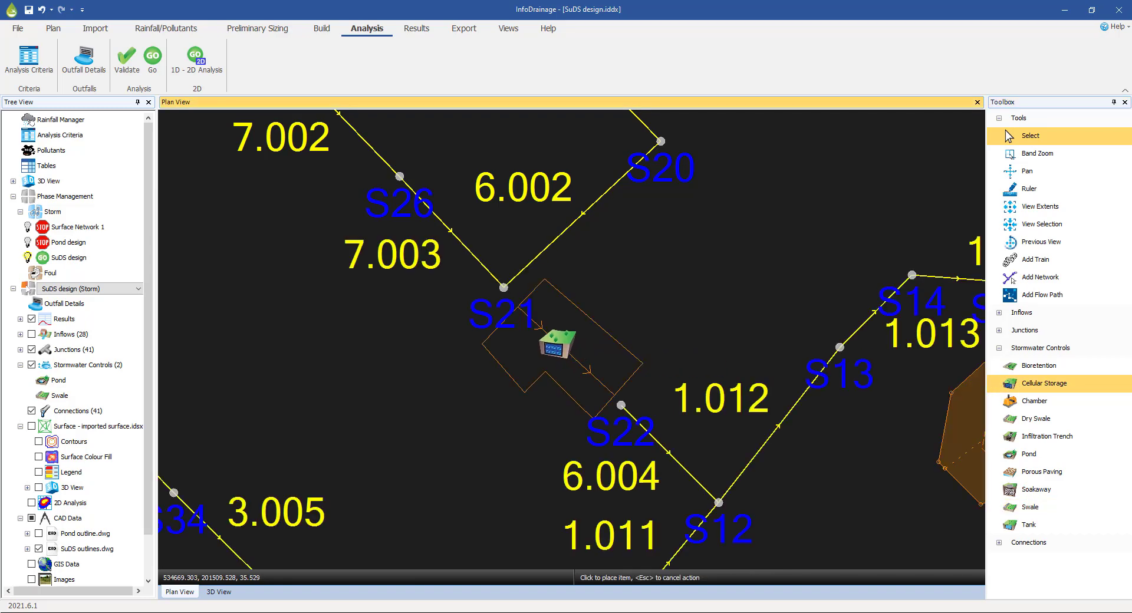
click(559, 342)
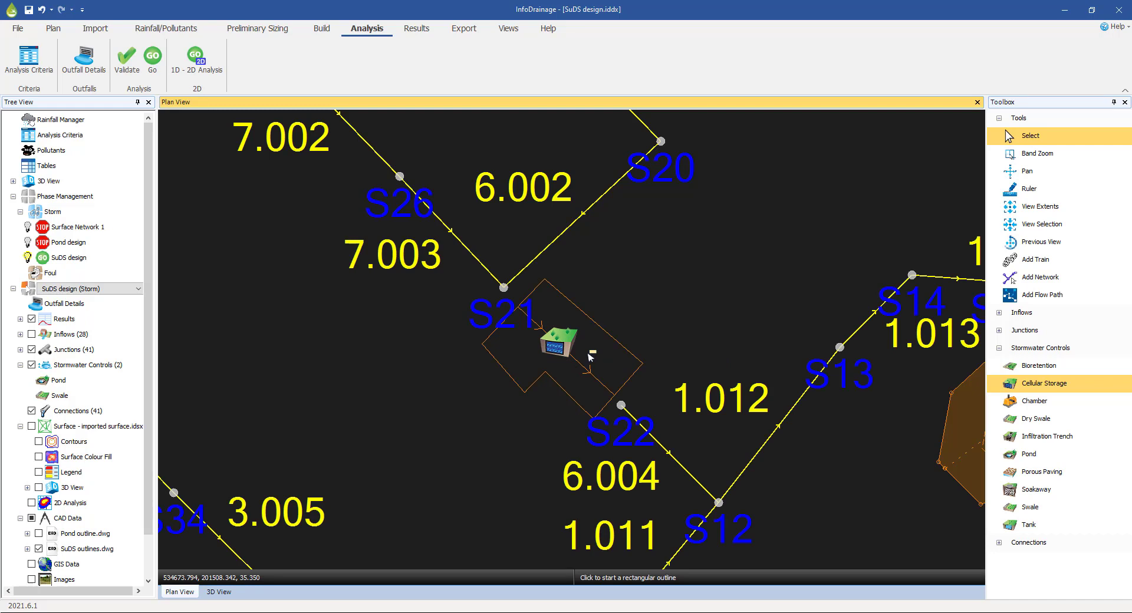
click(519, 345)
click(539, 312)
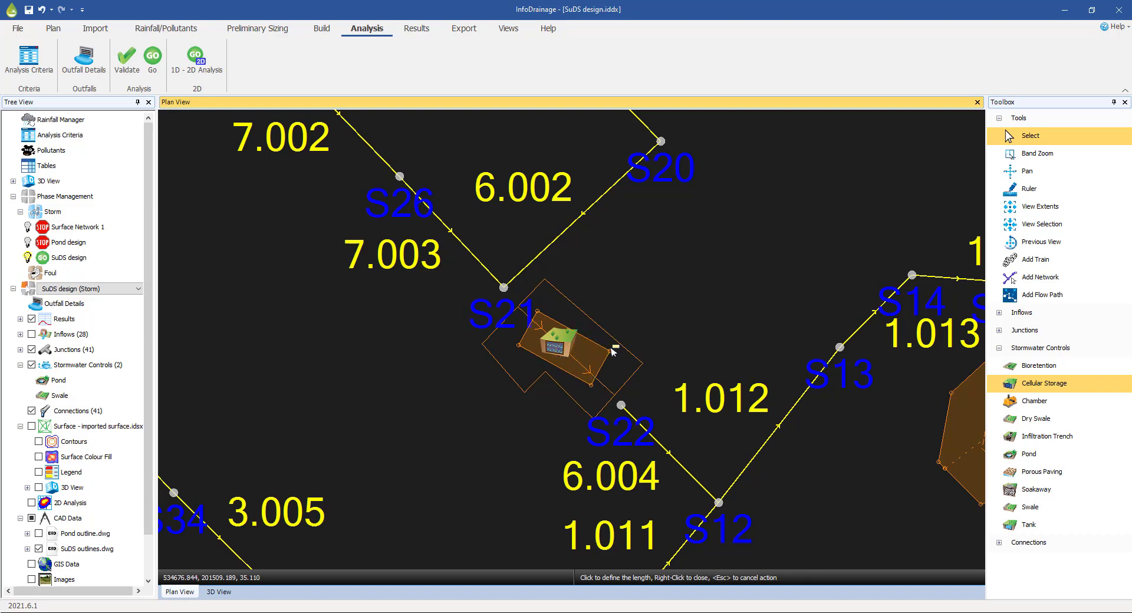
click(611, 351)
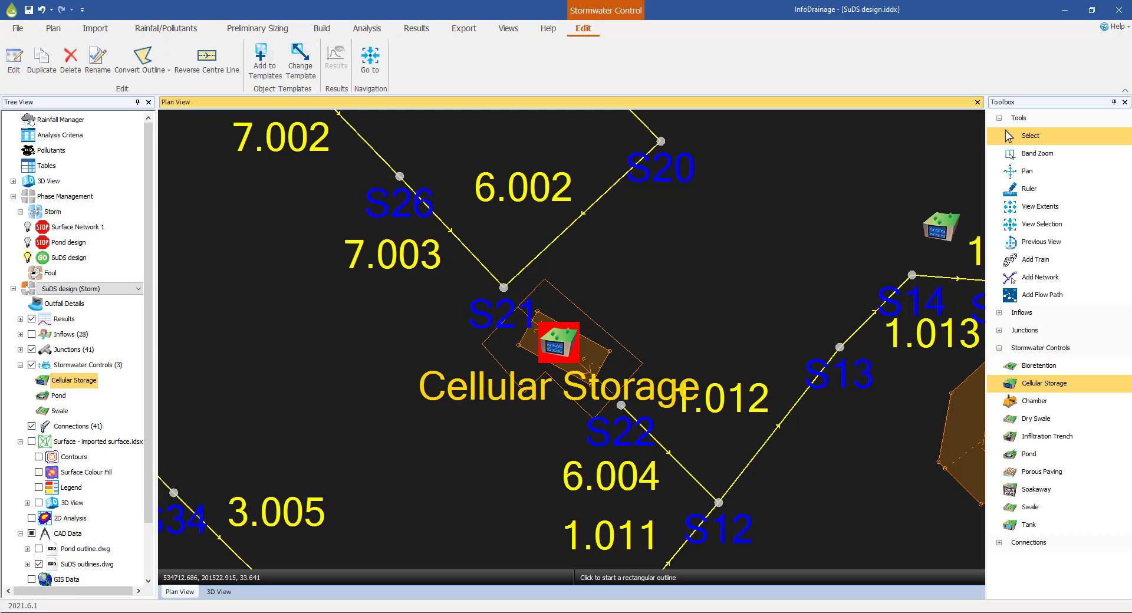
click(1030, 136)
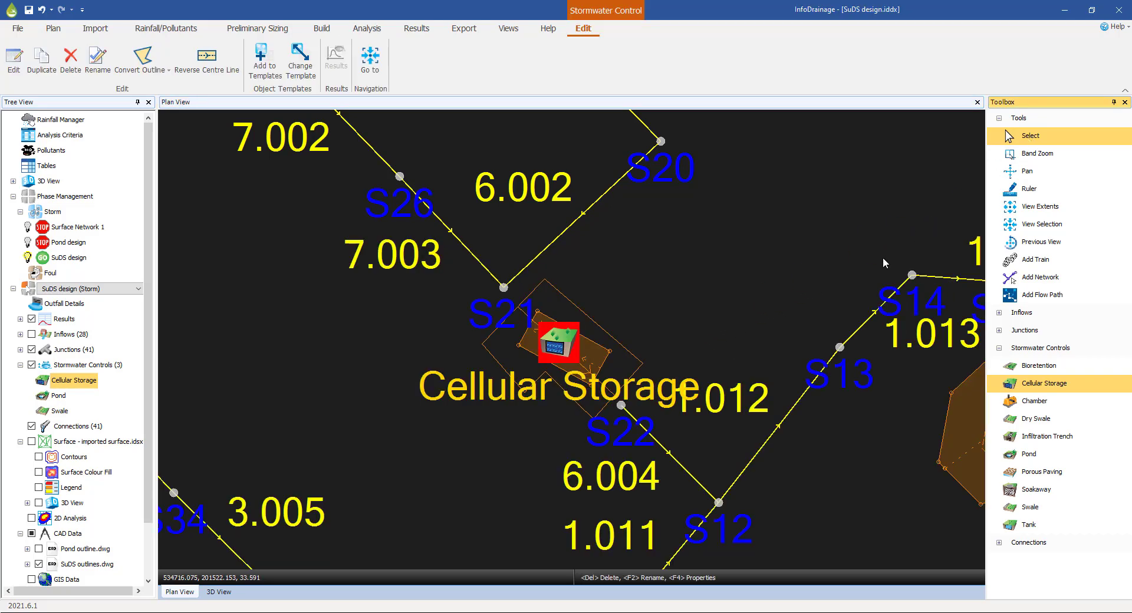
Step: Replace the cellular storage's outline with a free-form polygon traced over the six corners of the CAD outline near S21 and S22
right_click(587, 354)
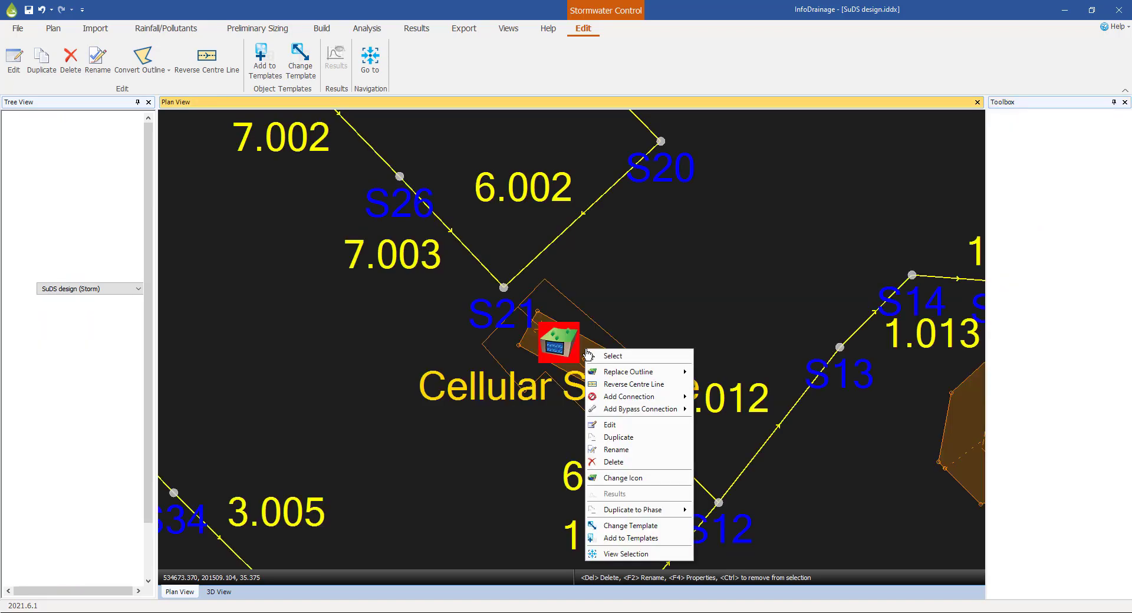
mouse_move(626, 372)
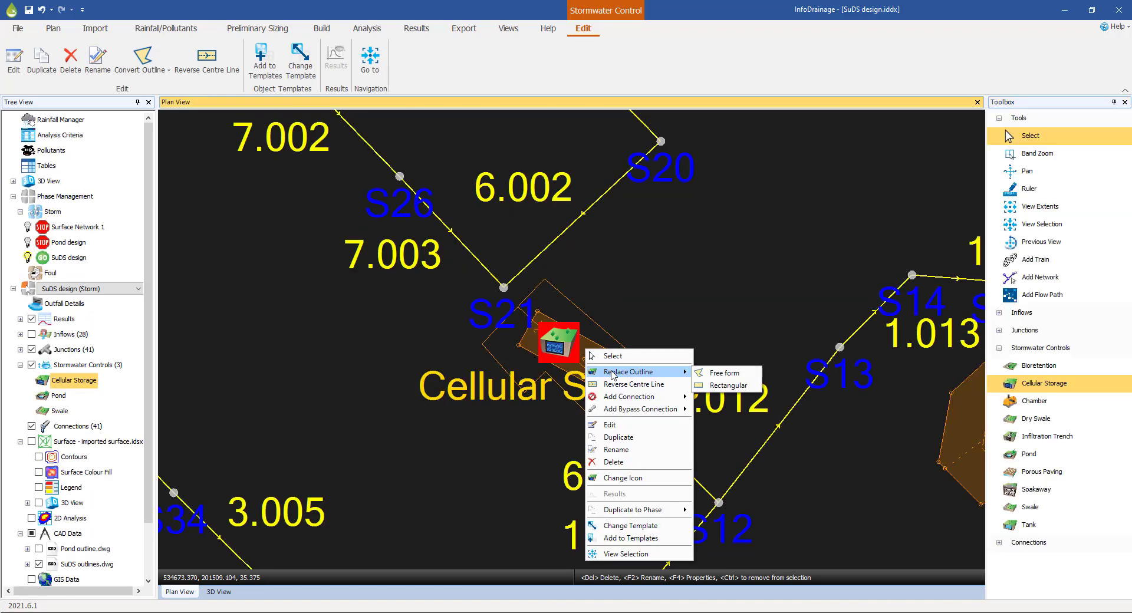
click(716, 375)
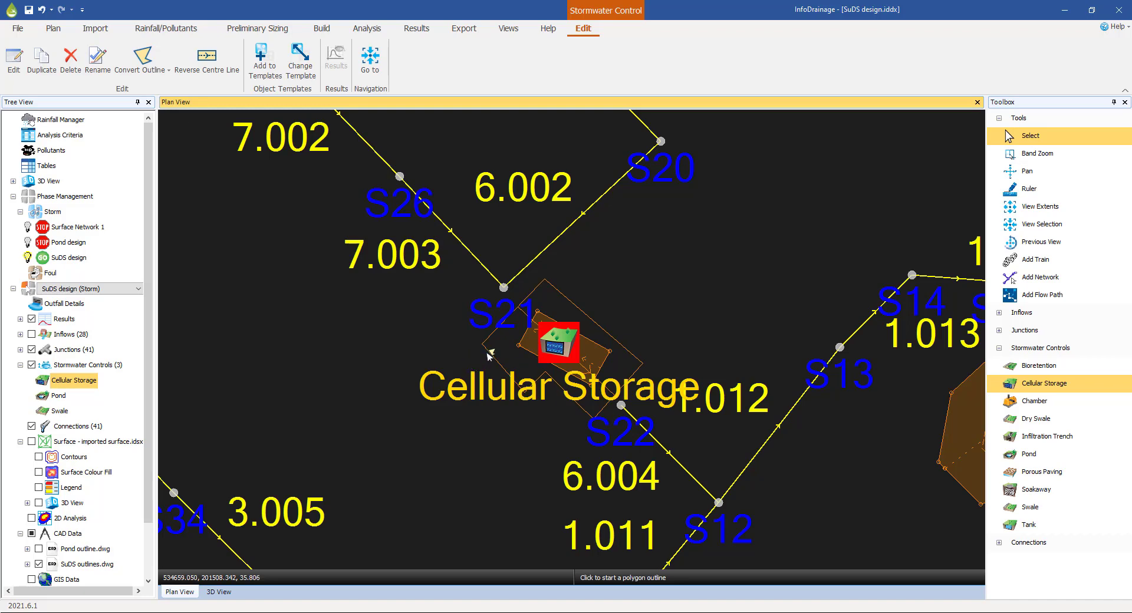
scroll(484, 348, up, 2)
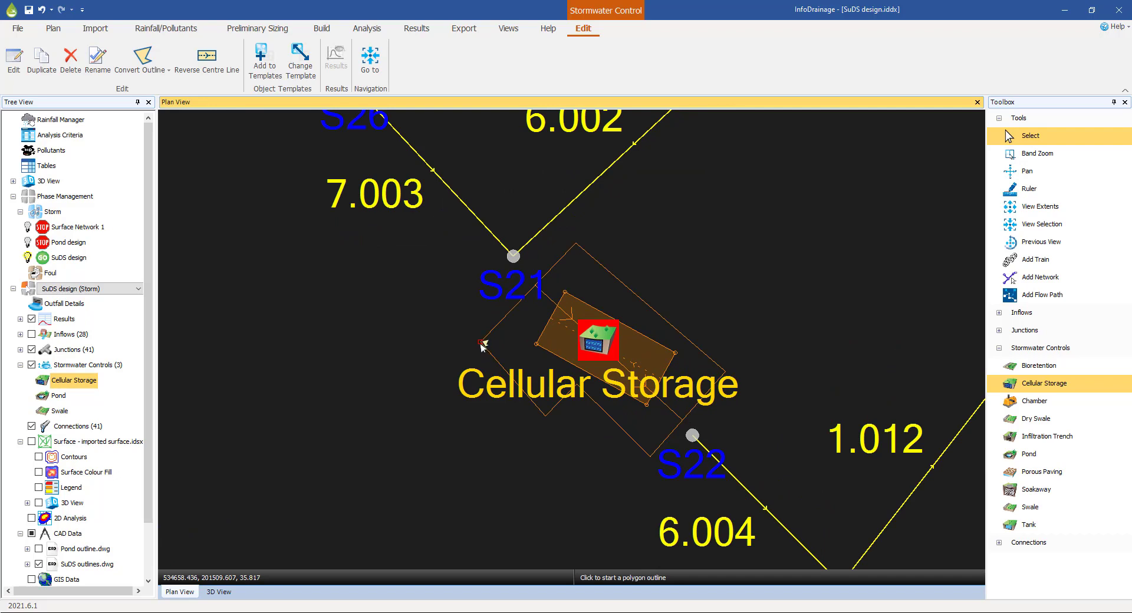
click(481, 343)
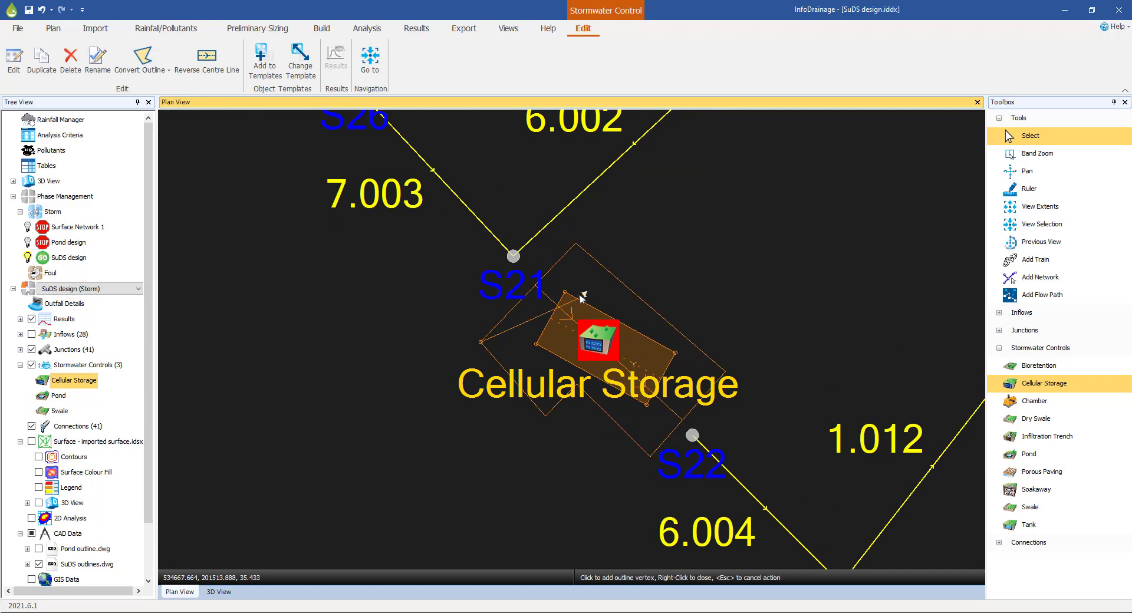
click(576, 244)
click(725, 371)
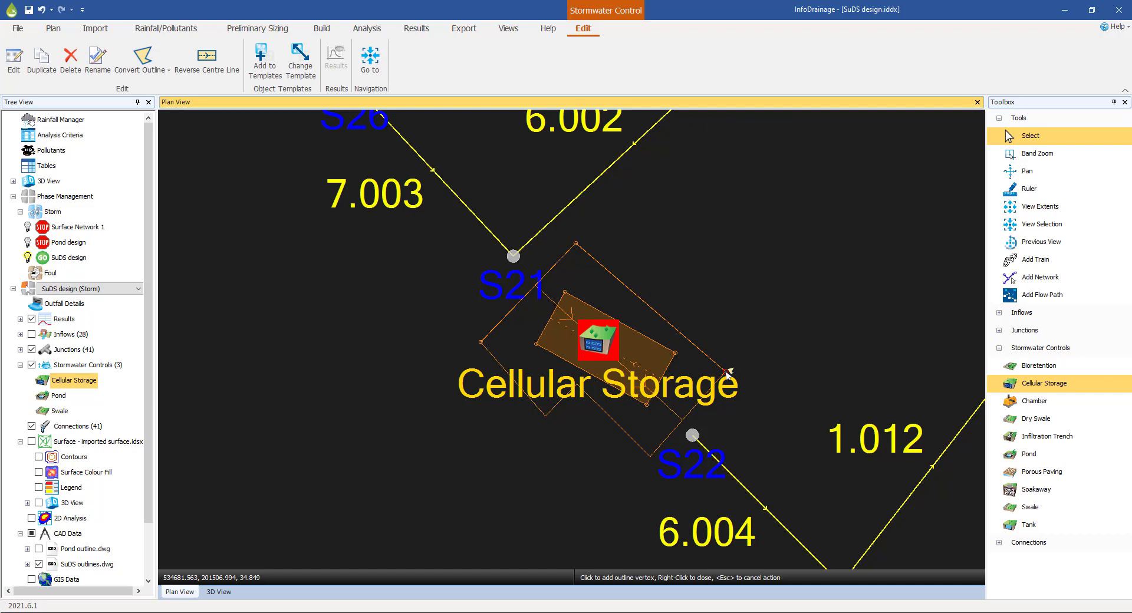
click(651, 456)
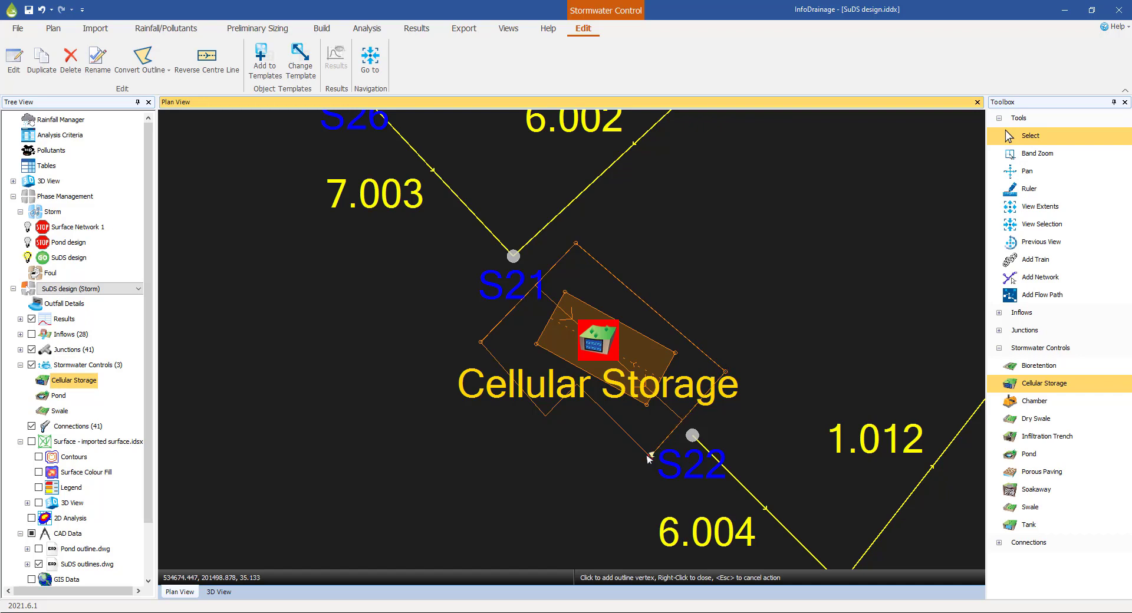
click(578, 384)
click(546, 416)
click(481, 342)
right_click(458, 358)
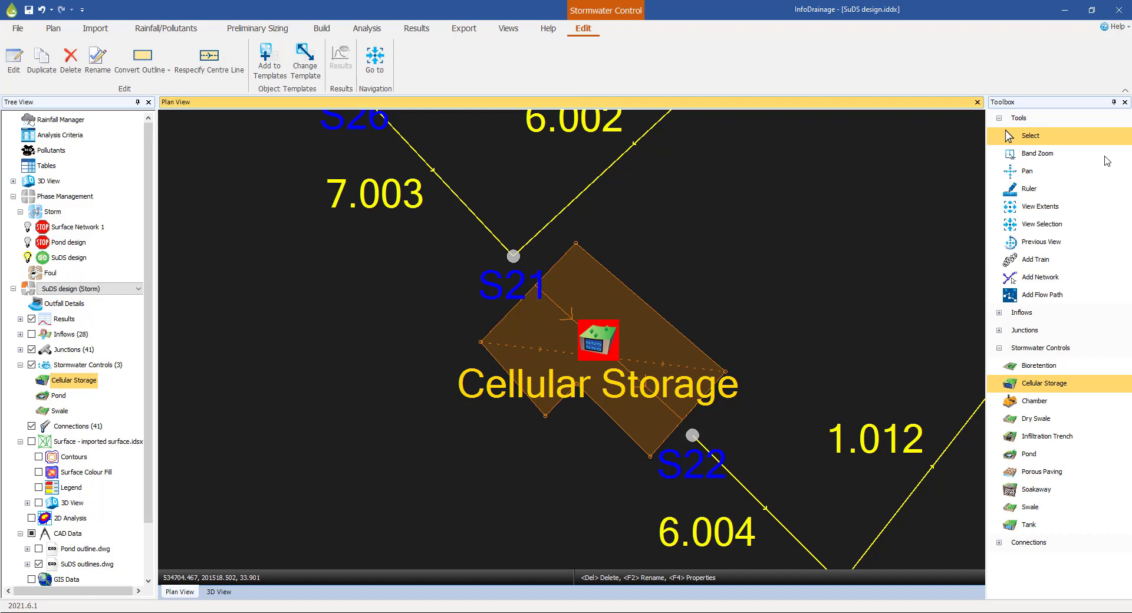
click(1026, 137)
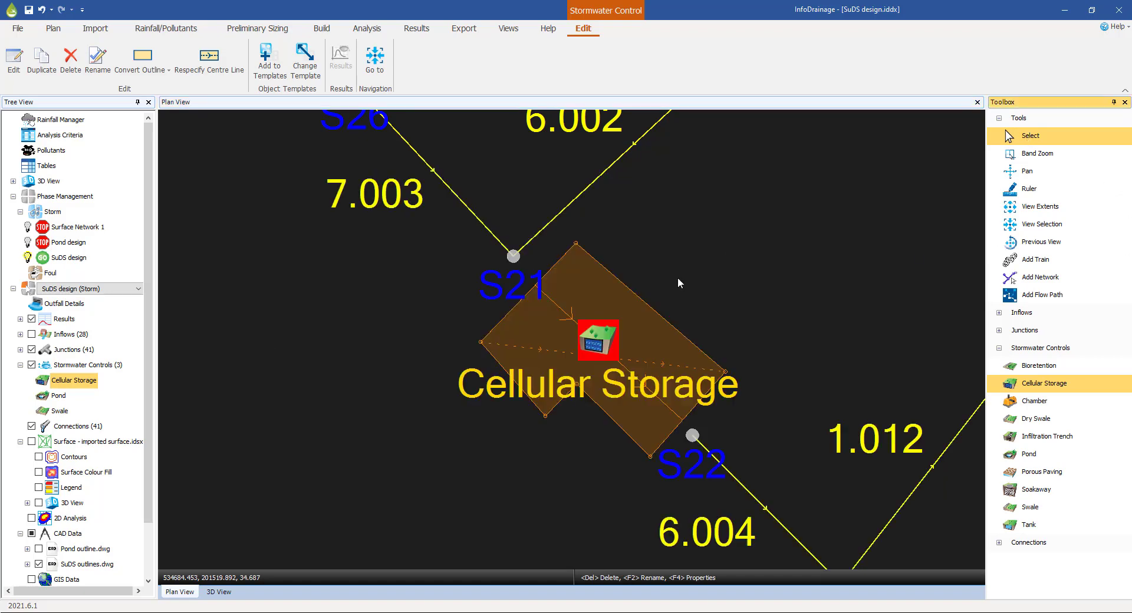
Step: Open the cellular storage's properties and compare its dimensions with the outline and the neighbouring junctions S21 and S22 in plan
double_click(598, 342)
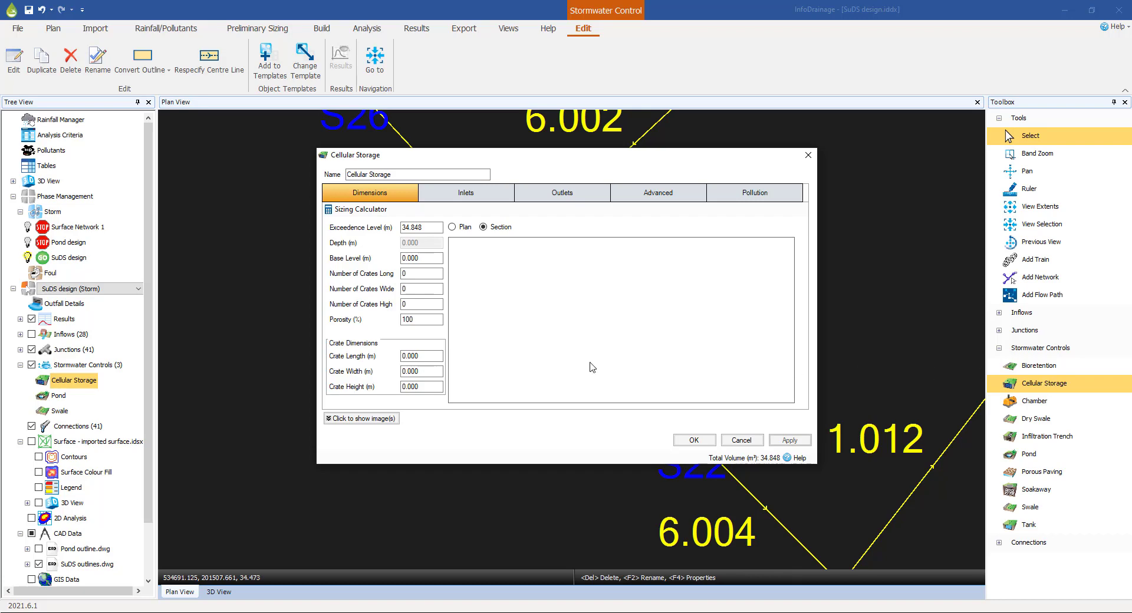
drag(577, 163, 284, 204)
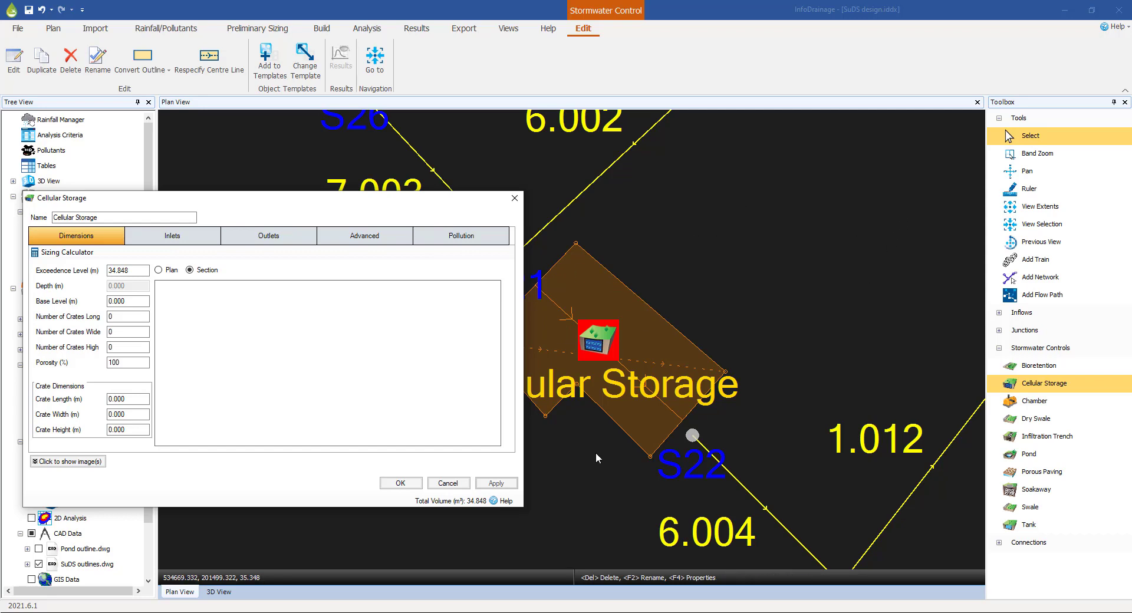
drag(363, 202, 657, 181)
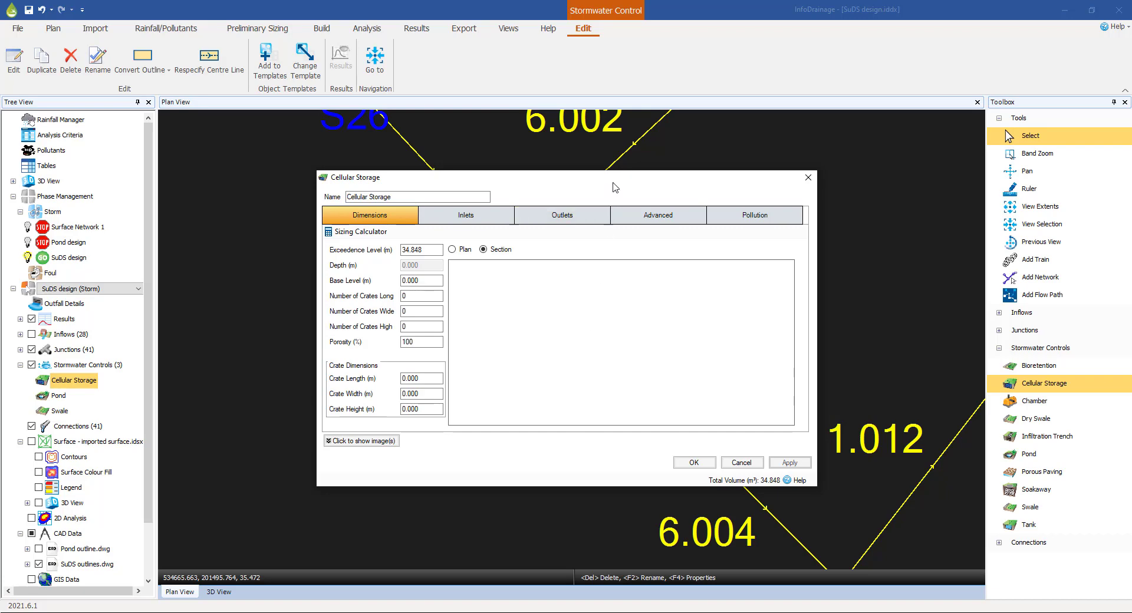
drag(613, 178, 250, 167)
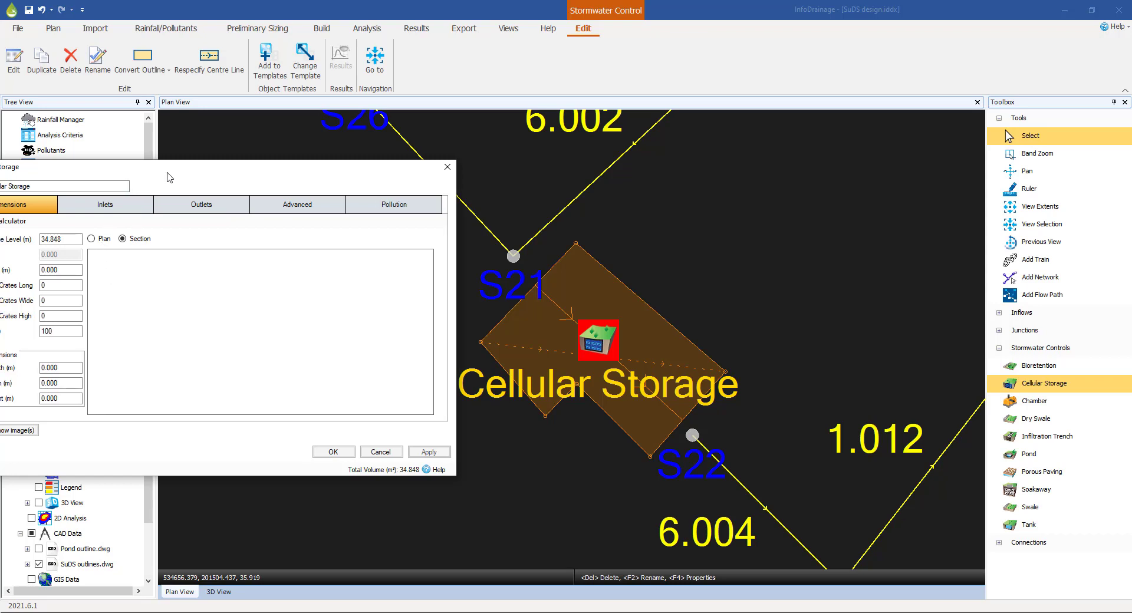
drag(168, 168, 478, 184)
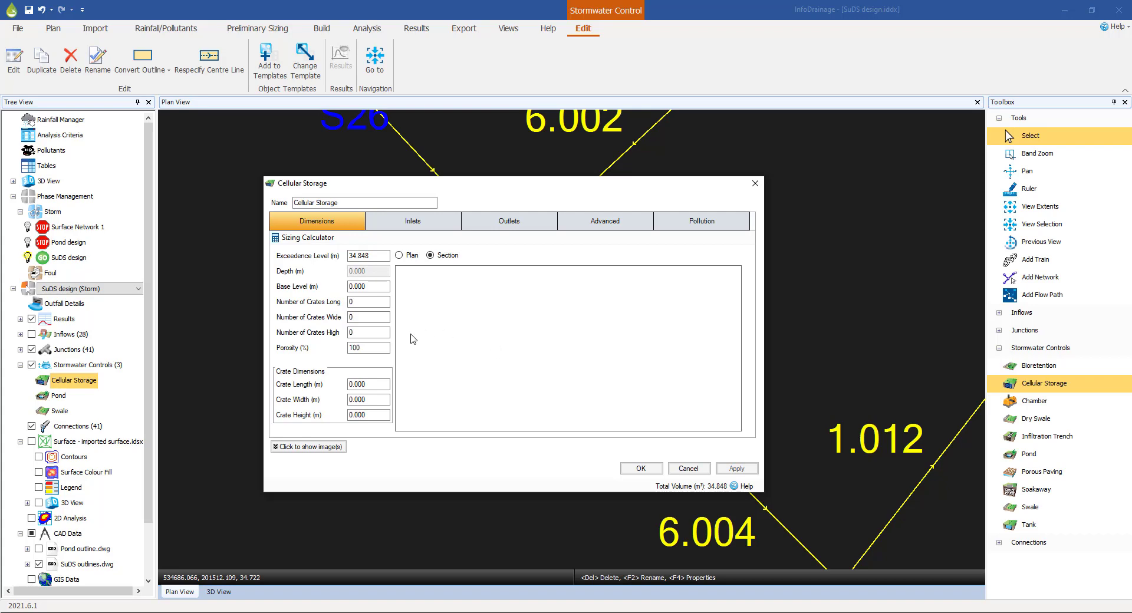
click(366, 257)
drag(500, 182, 189, 173)
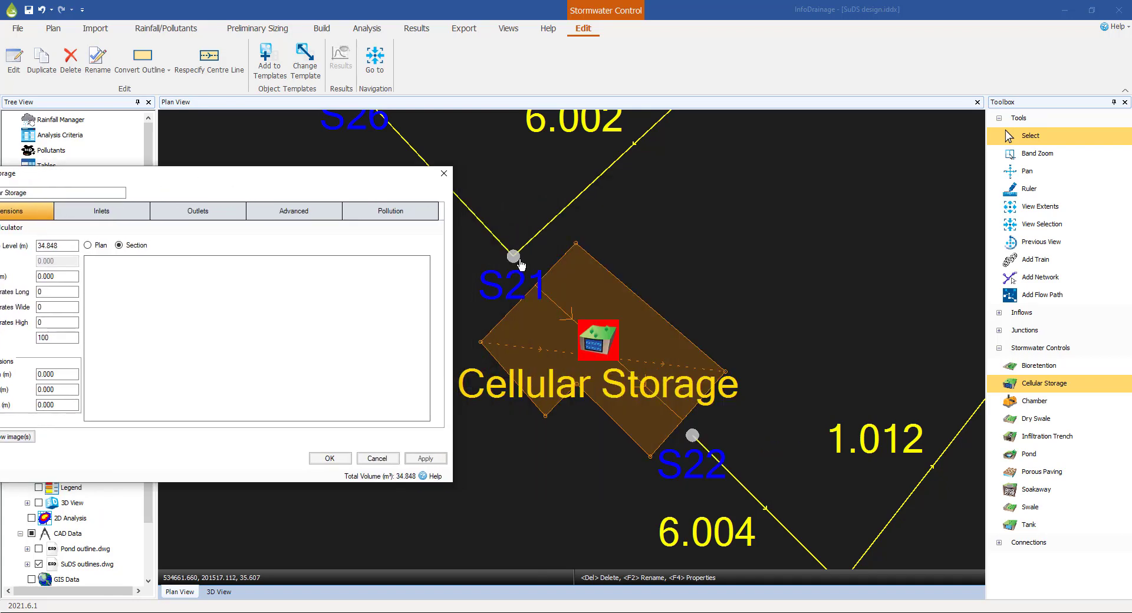
drag(280, 176, 593, 187)
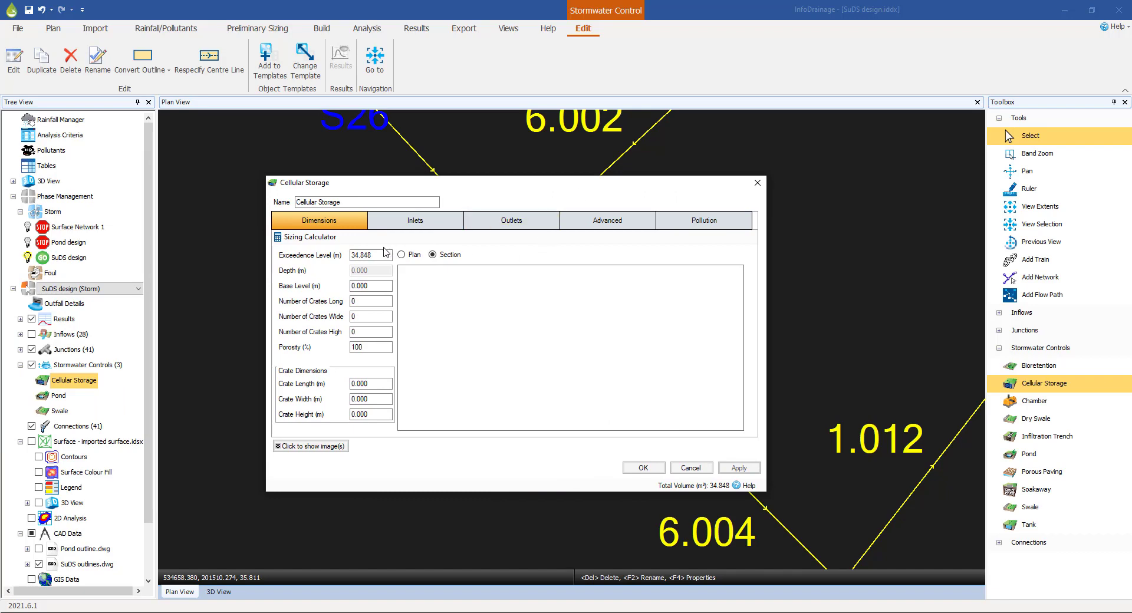
Step: Try to set the cellular storage's base level to 33,10
click(358, 255)
click(381, 284)
double_click(378, 287)
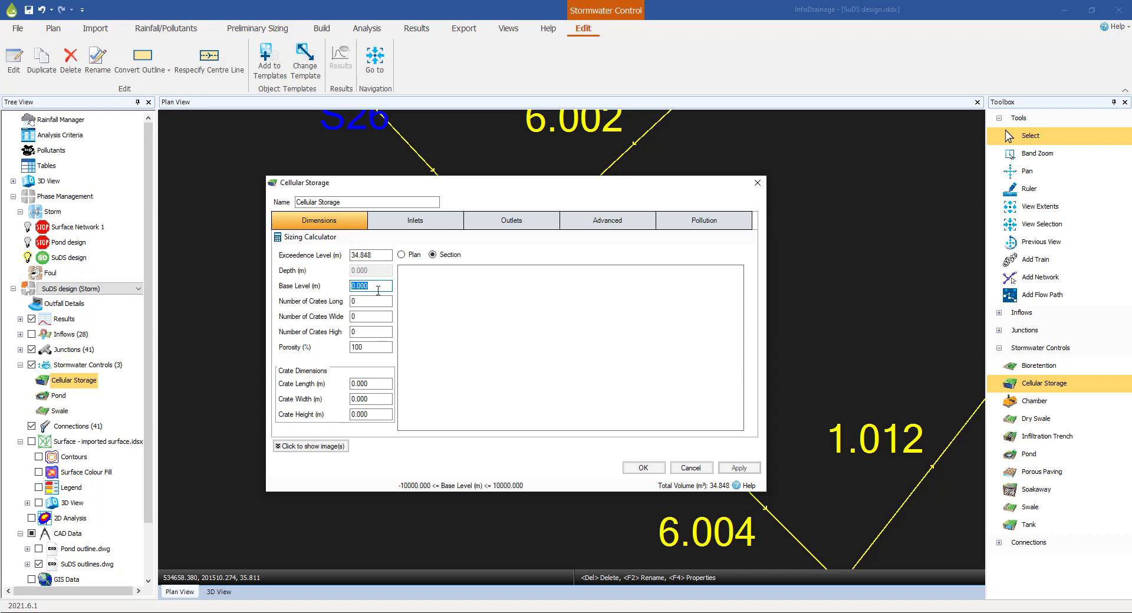
text(33,10)
drag(492, 182, 298, 148)
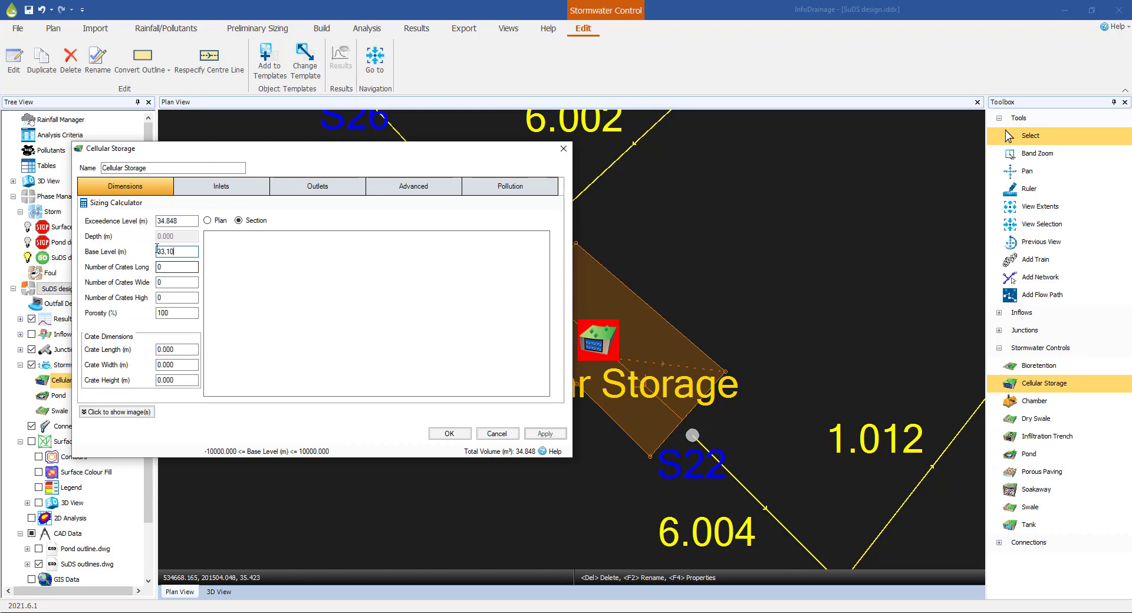
drag(343, 157, 530, 155)
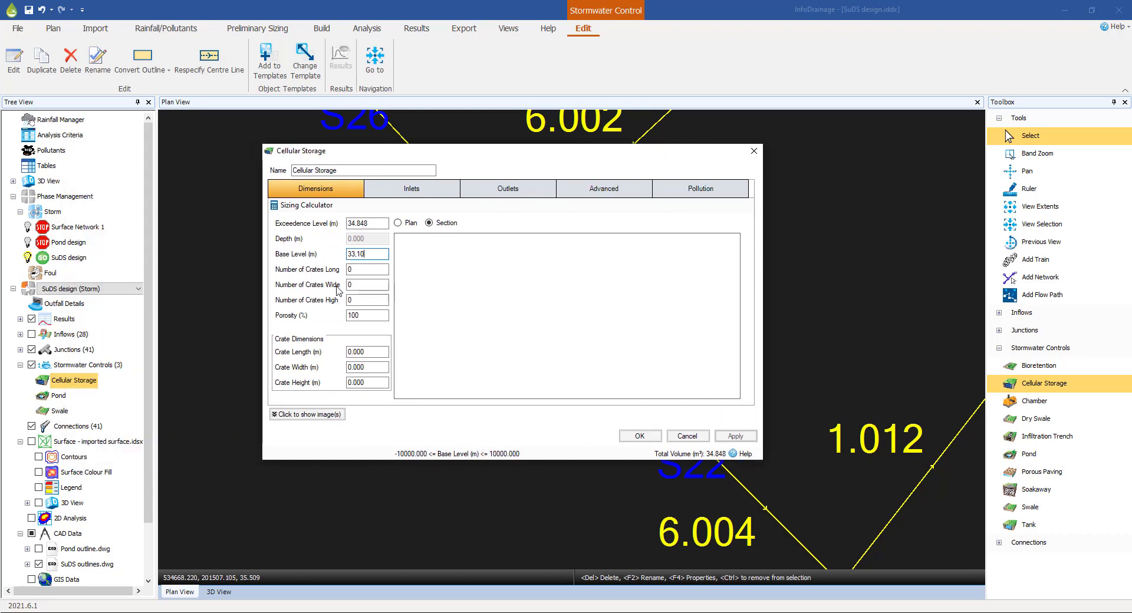
Step: Define the cellular storage as 15 crates long, 15 wide and 1 high, with a porosity of 95%
key(Tab)
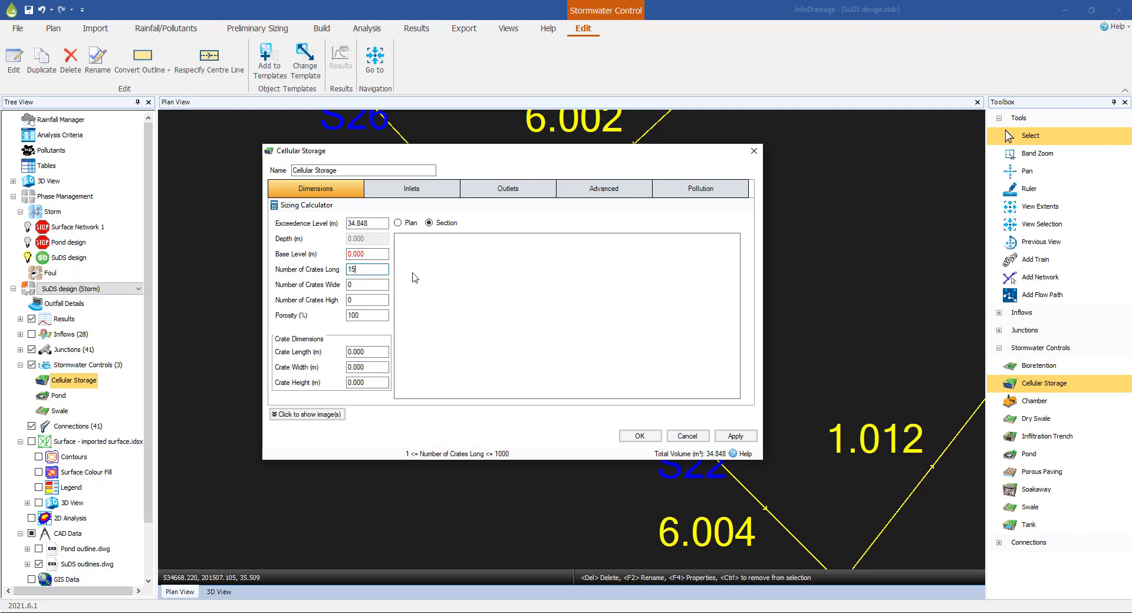
key(Tab)
click(364, 300)
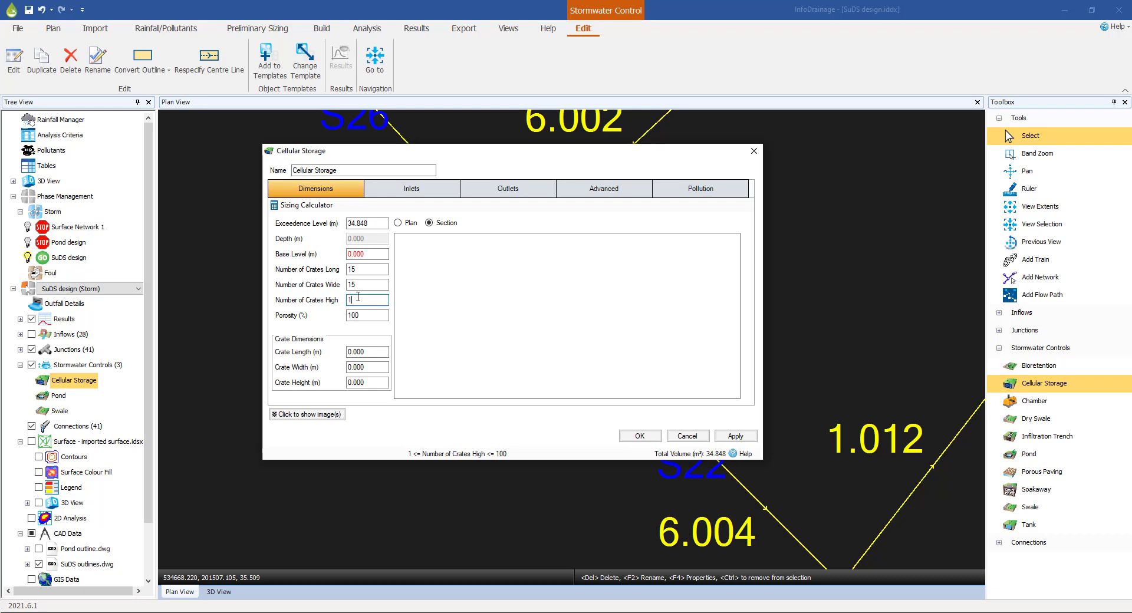
click(368, 316)
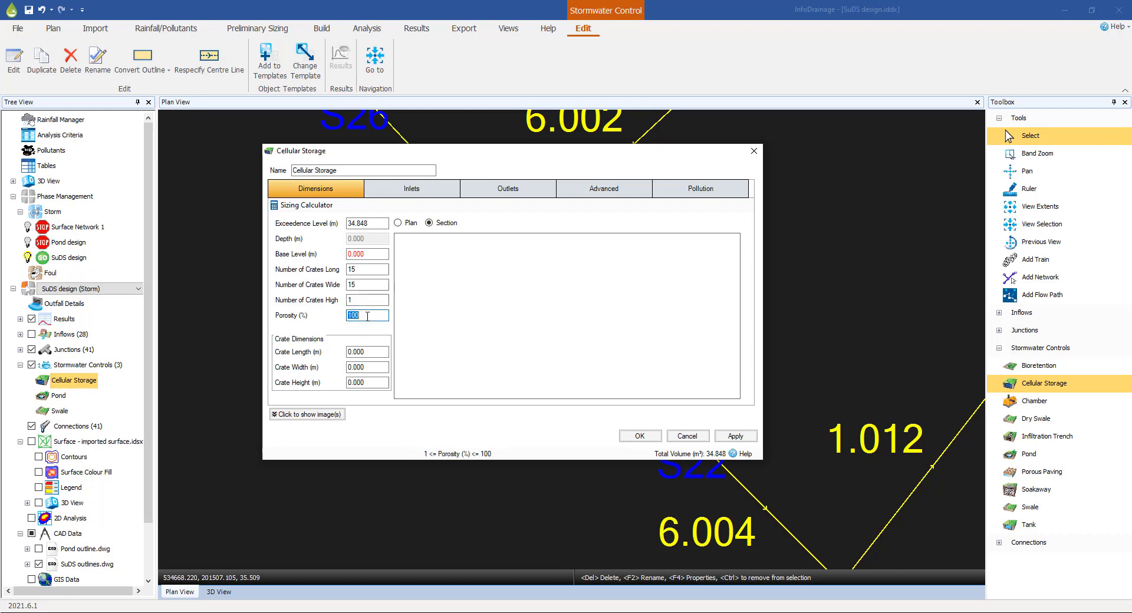
text(95)
Step: Set the cellular storage's crate length, width and height to 1 m each
click(379, 352)
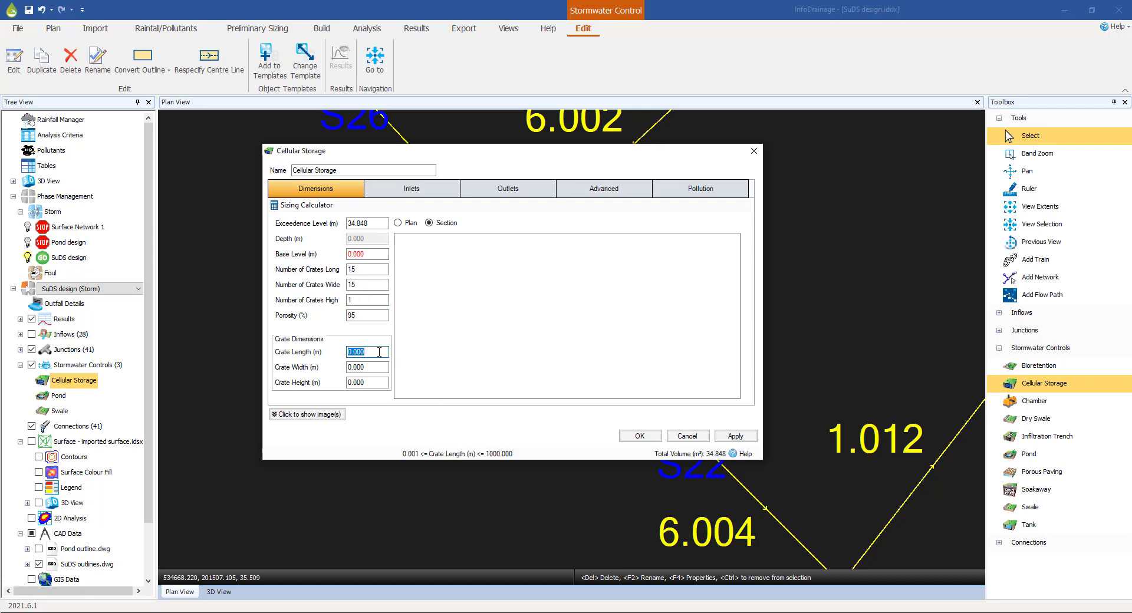
text(1)
click(373, 367)
text(1)
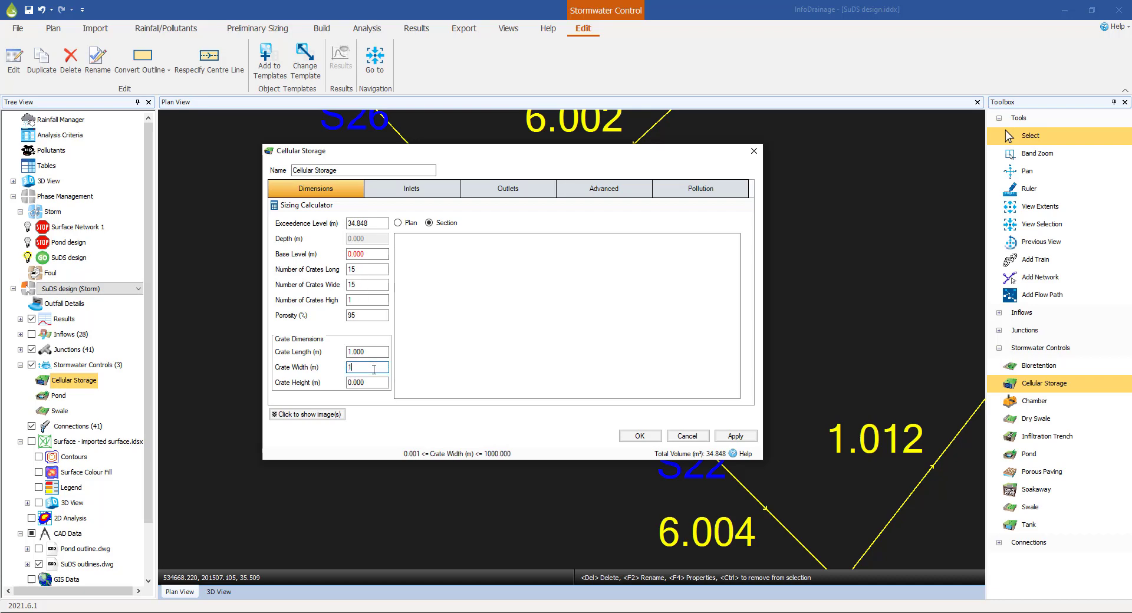
click(366, 383)
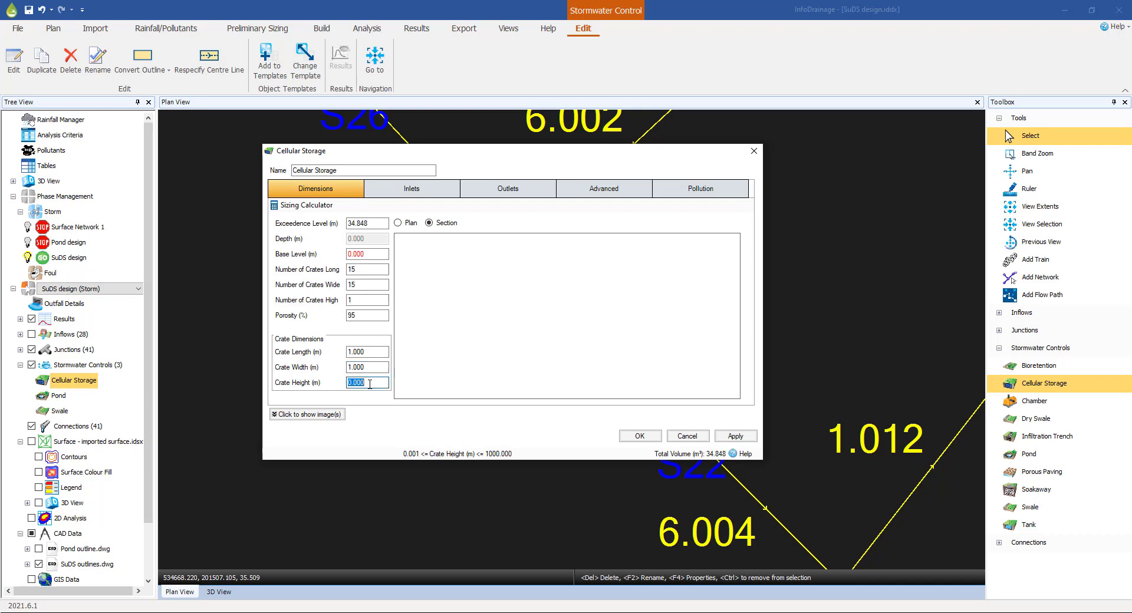
text(1)
click(384, 367)
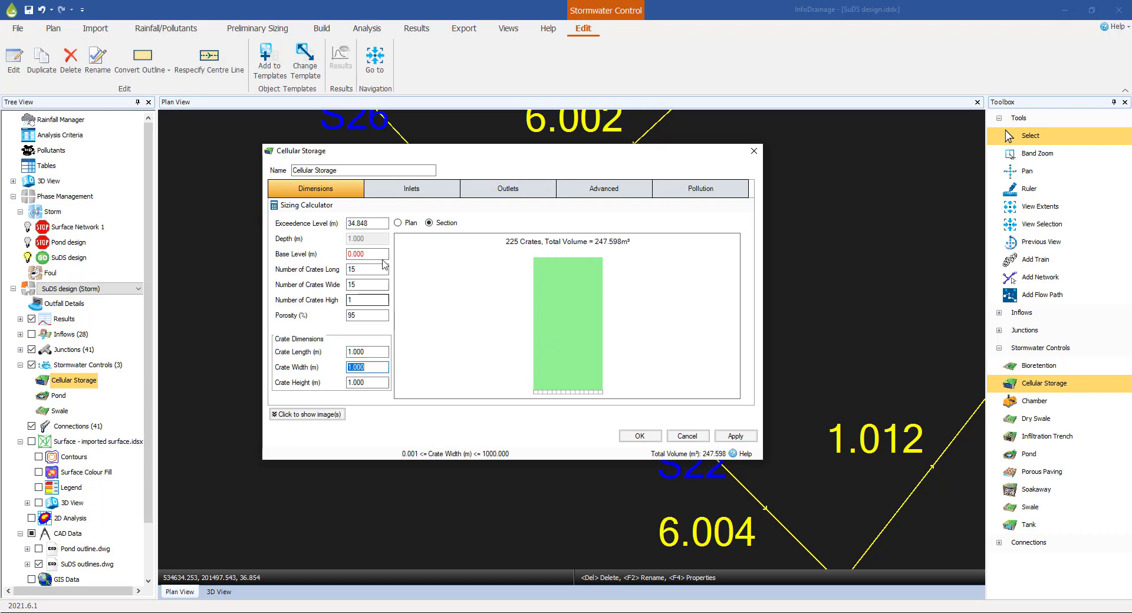
Step: Set the cellular storage's base level to 33.1 m and accept its properties
drag(448, 151, 164, 287)
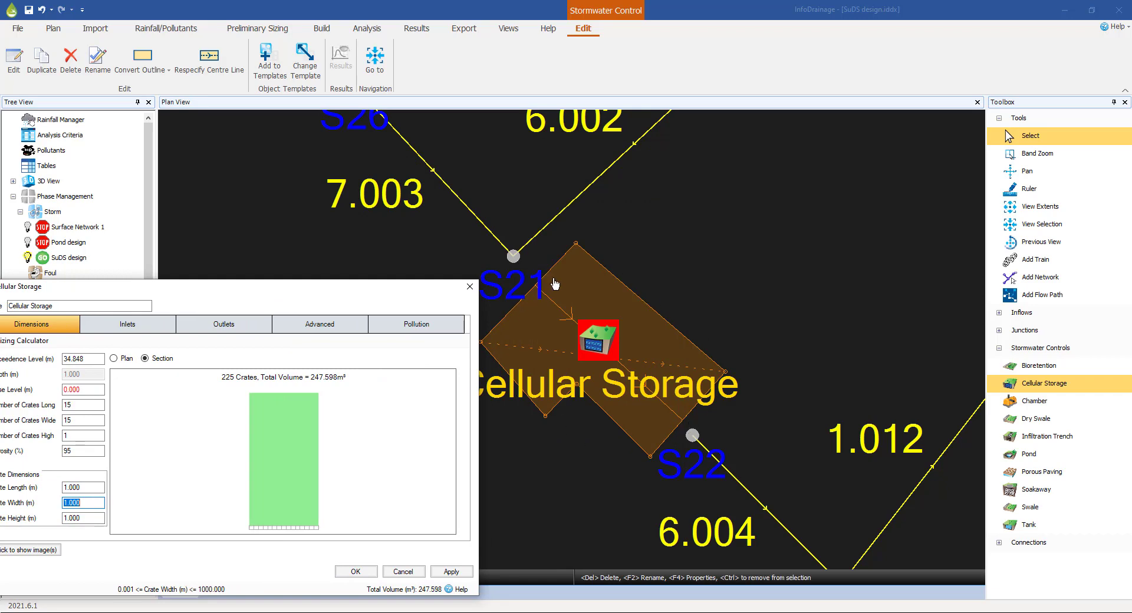
drag(335, 289, 675, 138)
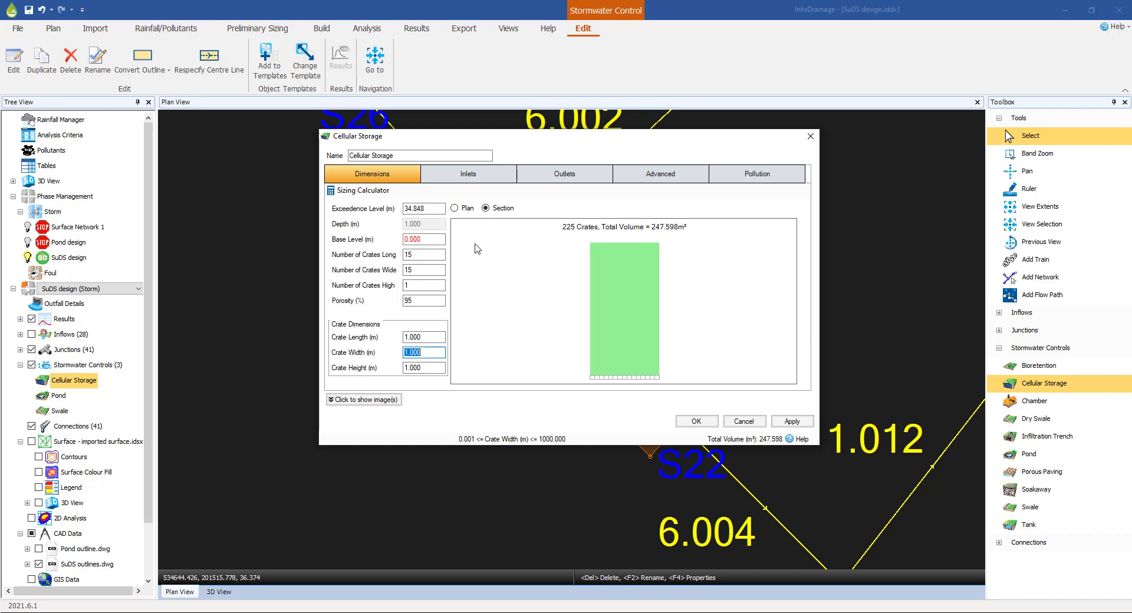
click(432, 239)
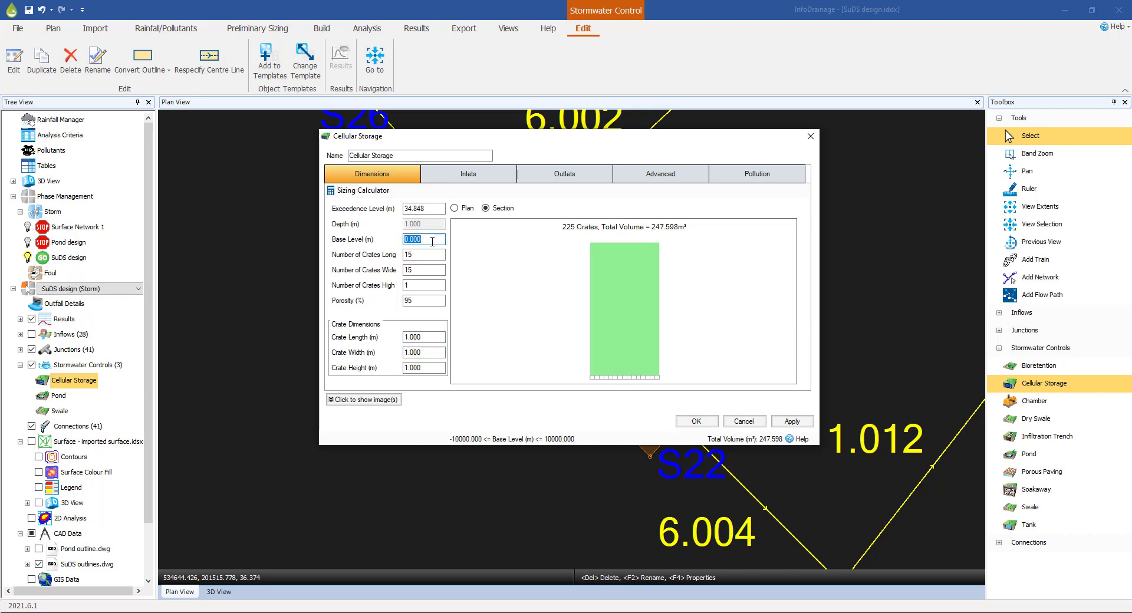
text(33.1)
key(Tab)
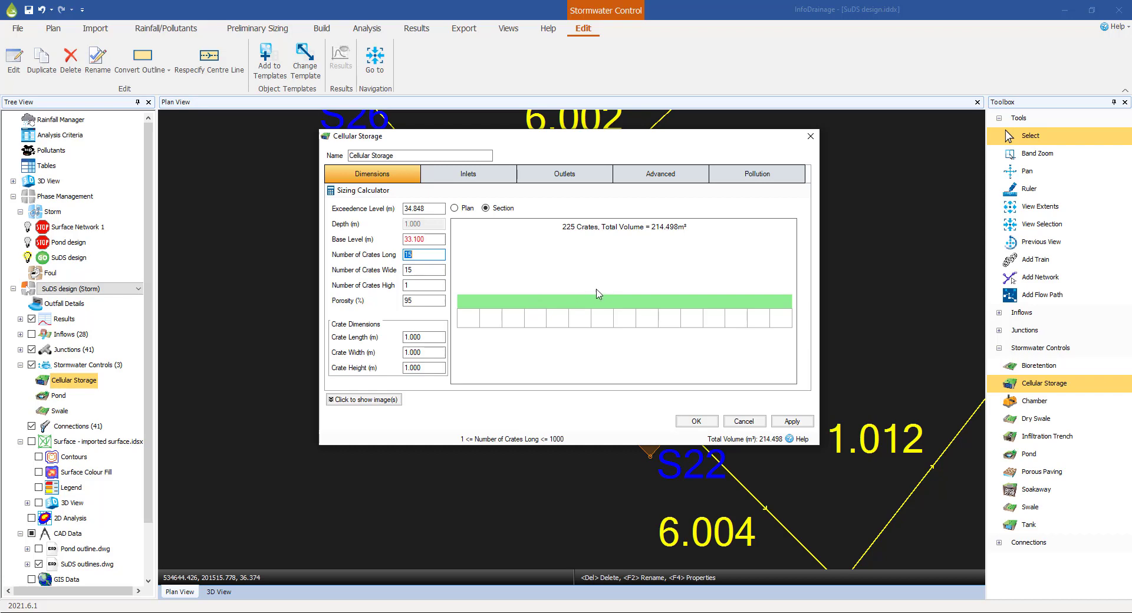
click(696, 422)
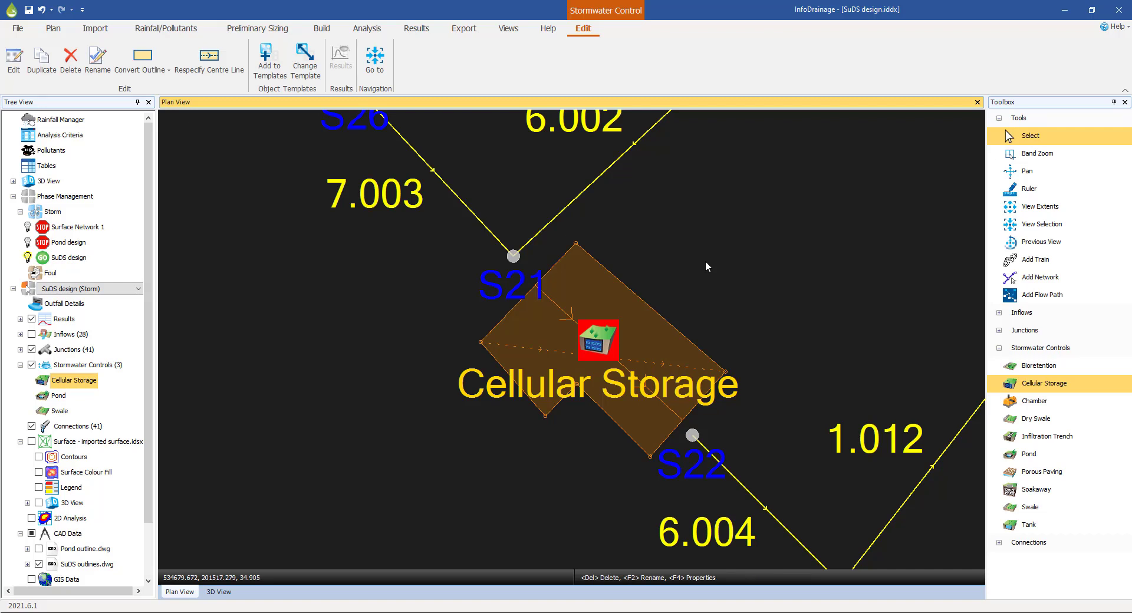
Step: Add a No Delay connection from junction S21 to a point inside the cellular storage's outline near S21
click(998, 348)
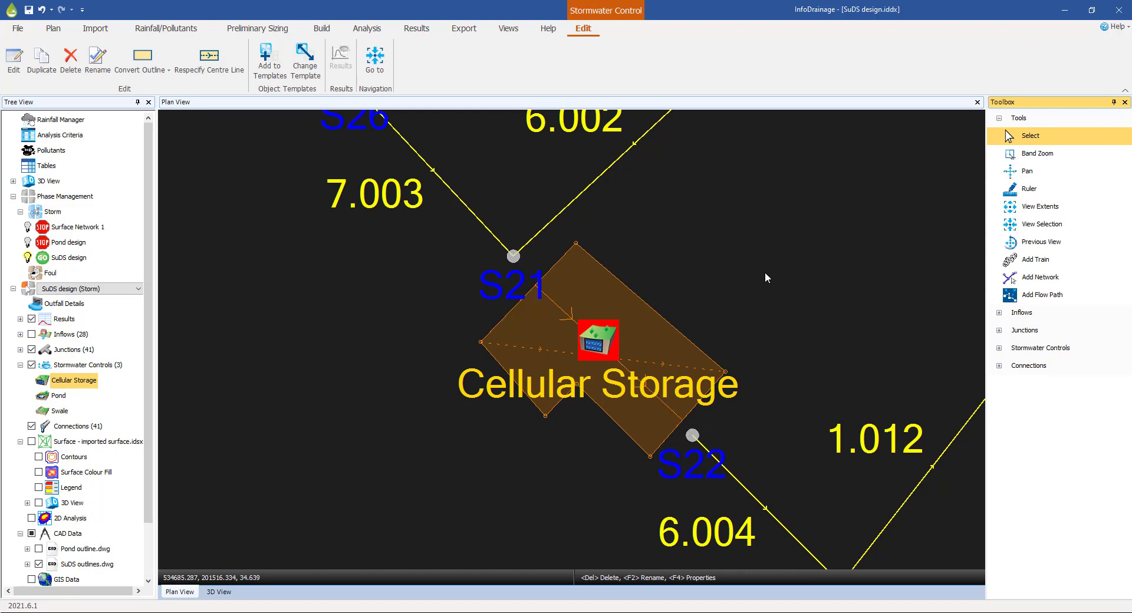
click(998, 366)
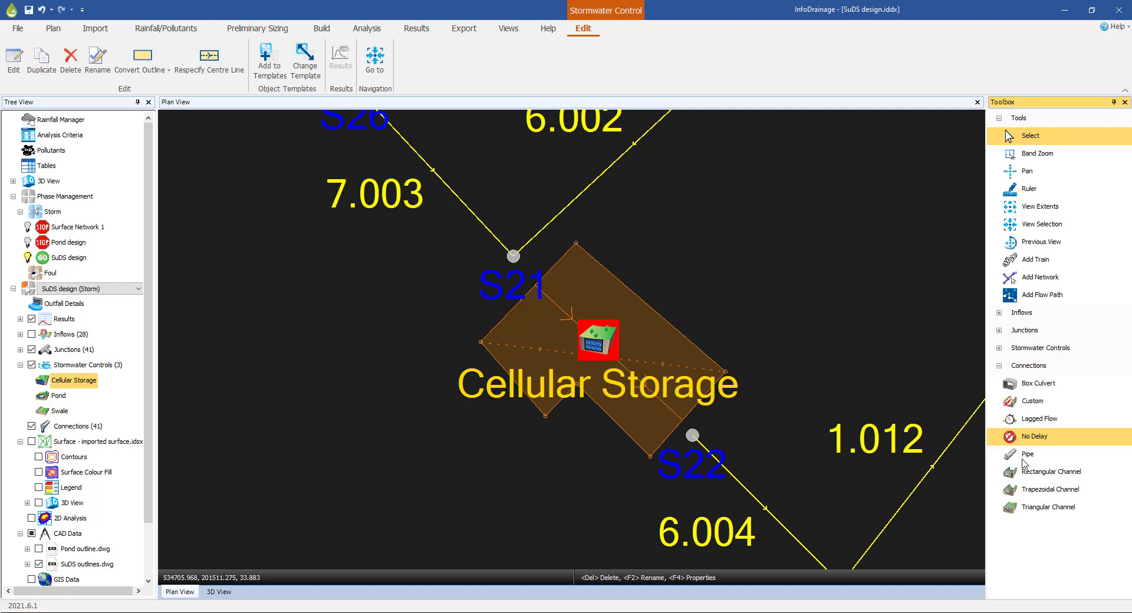
click(1010, 437)
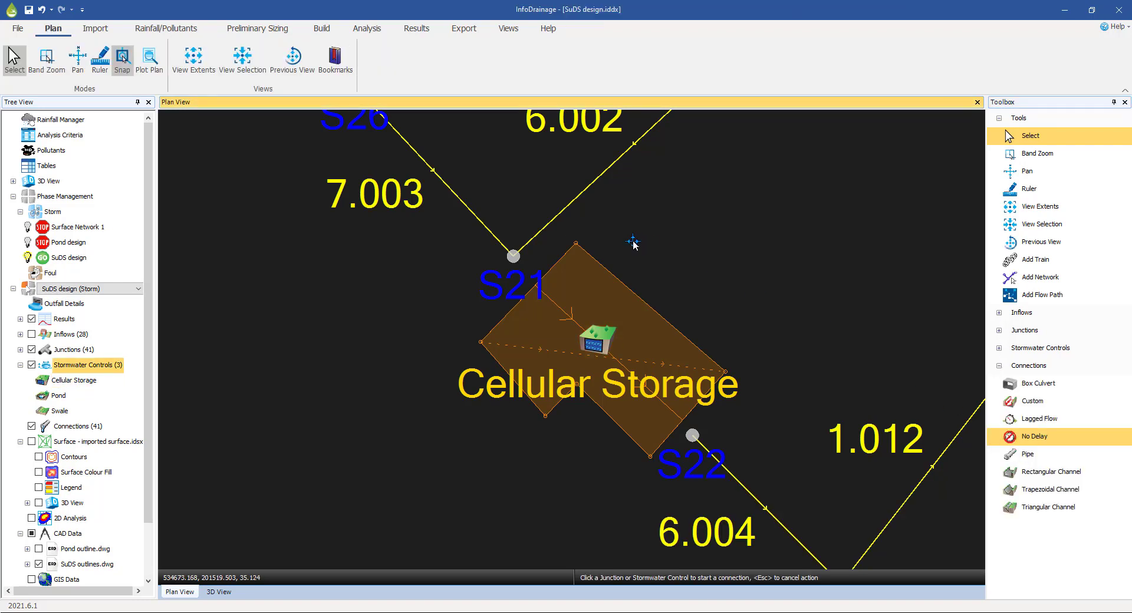
click(513, 257)
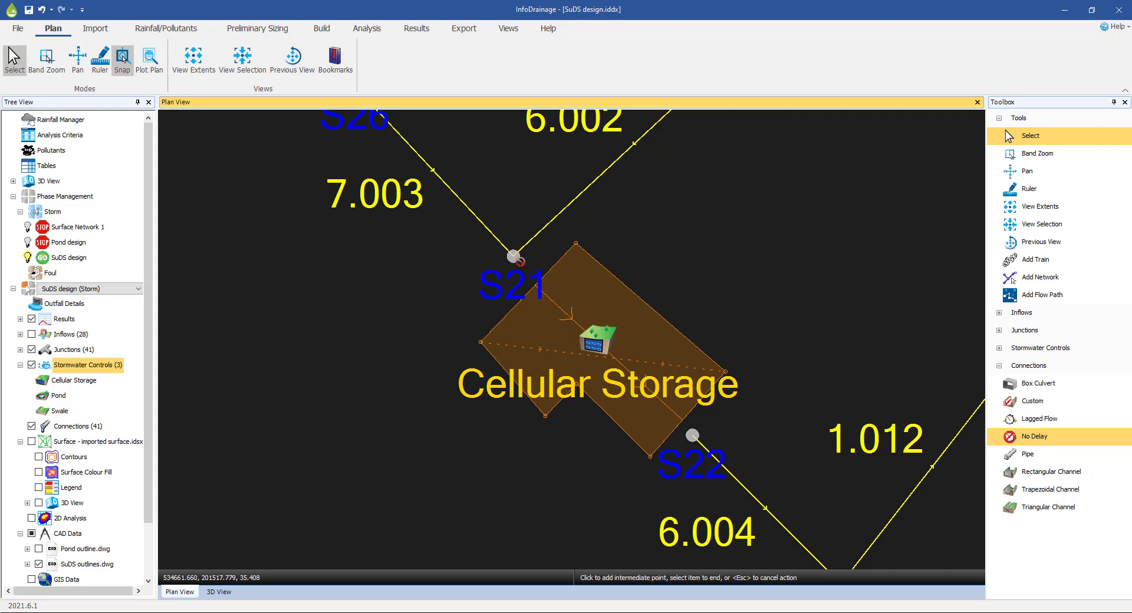
click(566, 283)
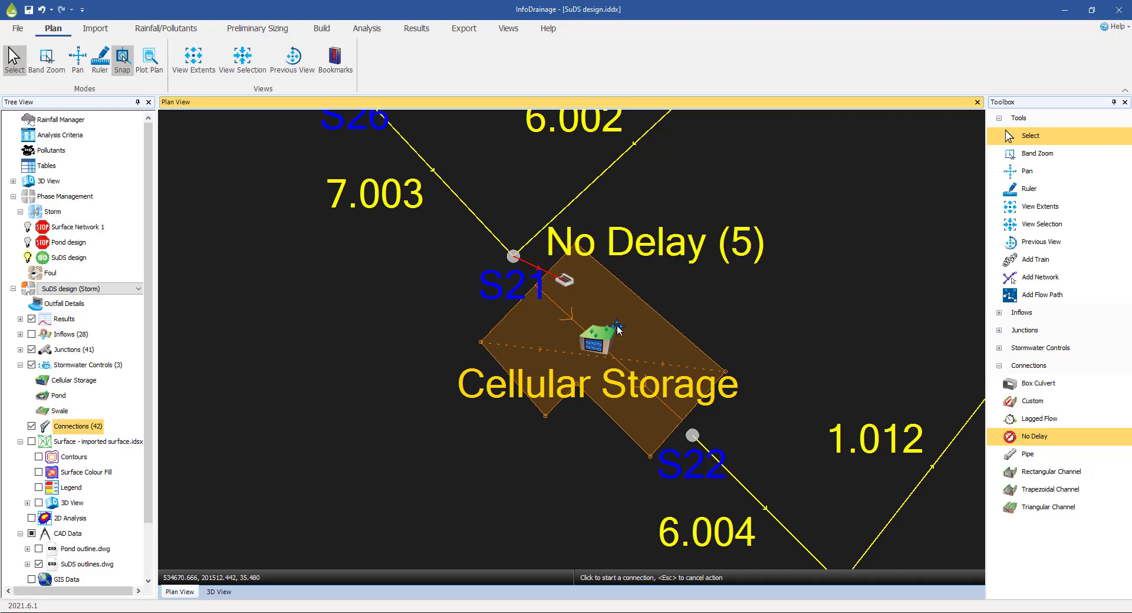
Step: Add a No Delay connection from the cellular storage's downstream end to the existing inlet of junction S22
click(656, 422)
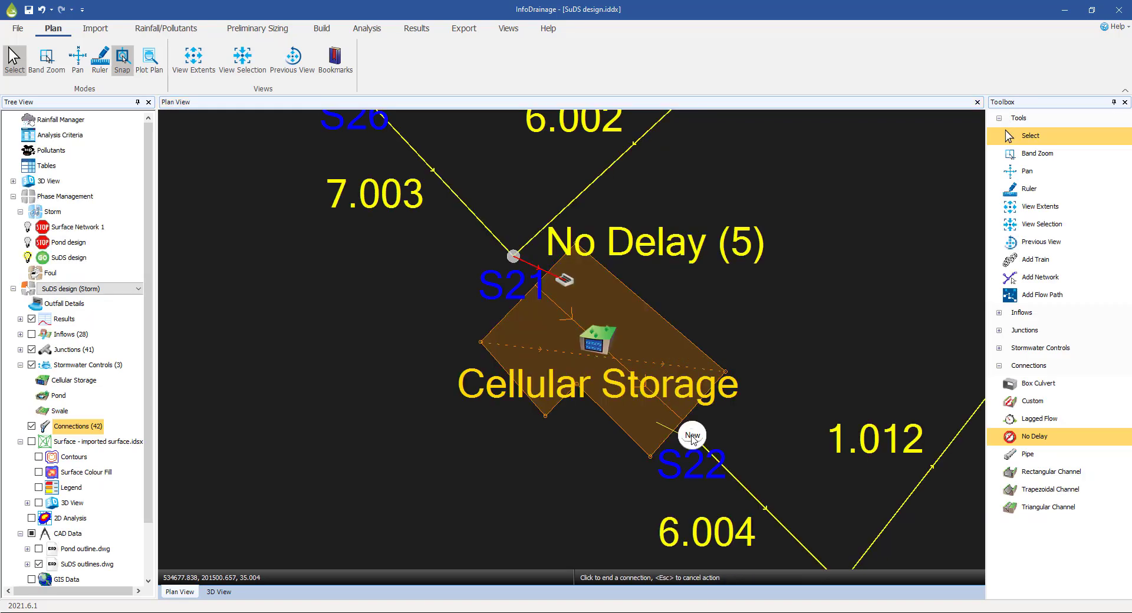
click(692, 436)
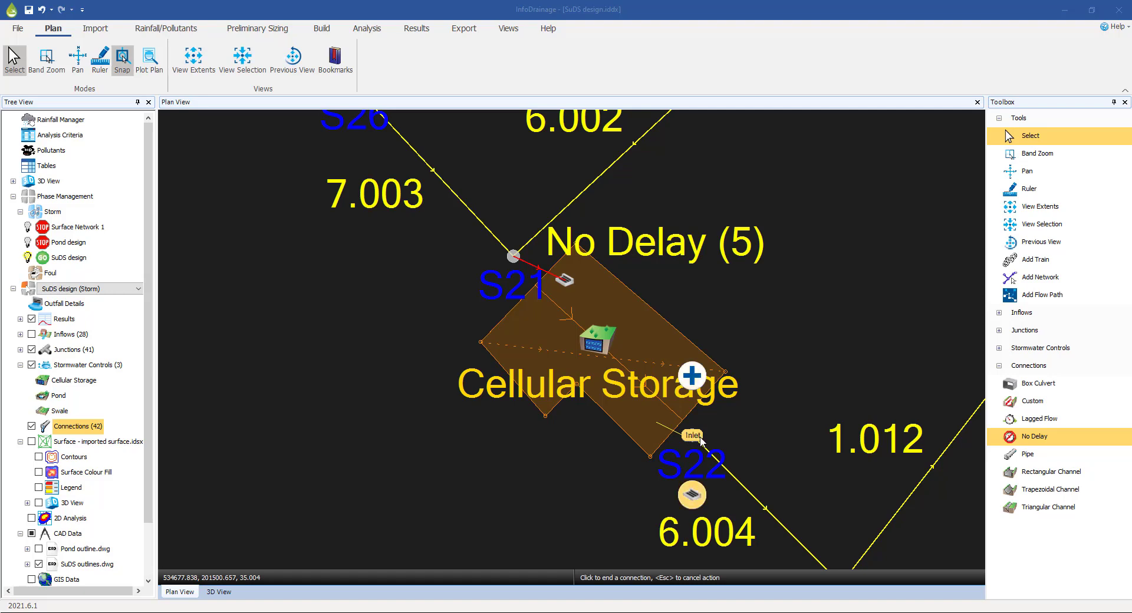
click(701, 441)
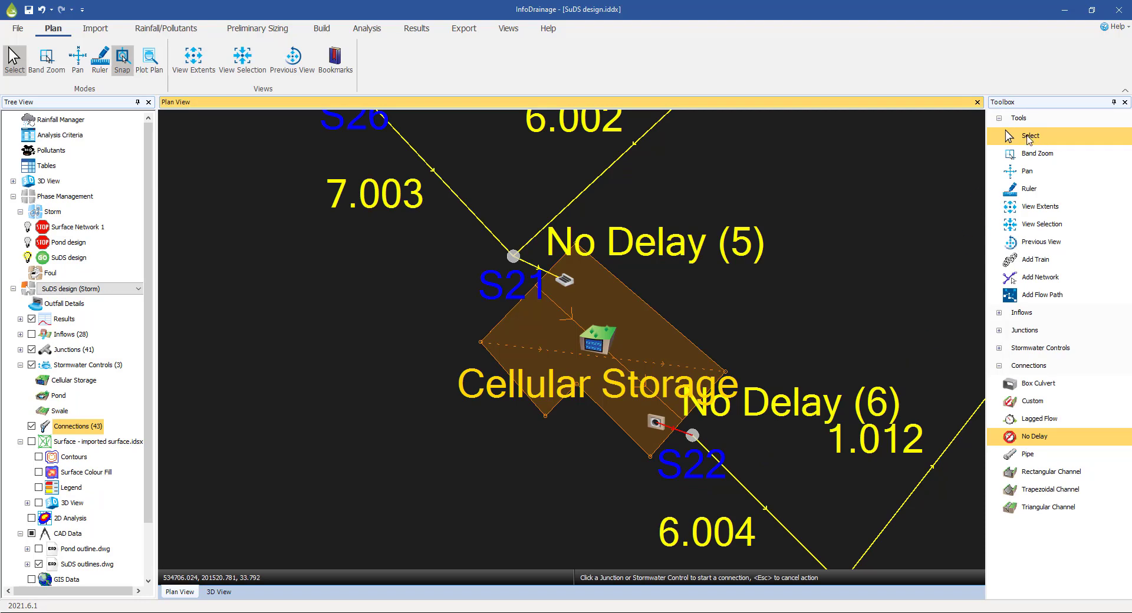
click(1029, 138)
Step: Examine the inlet settings of junction S22 and its incoming connection in plan
click(694, 437)
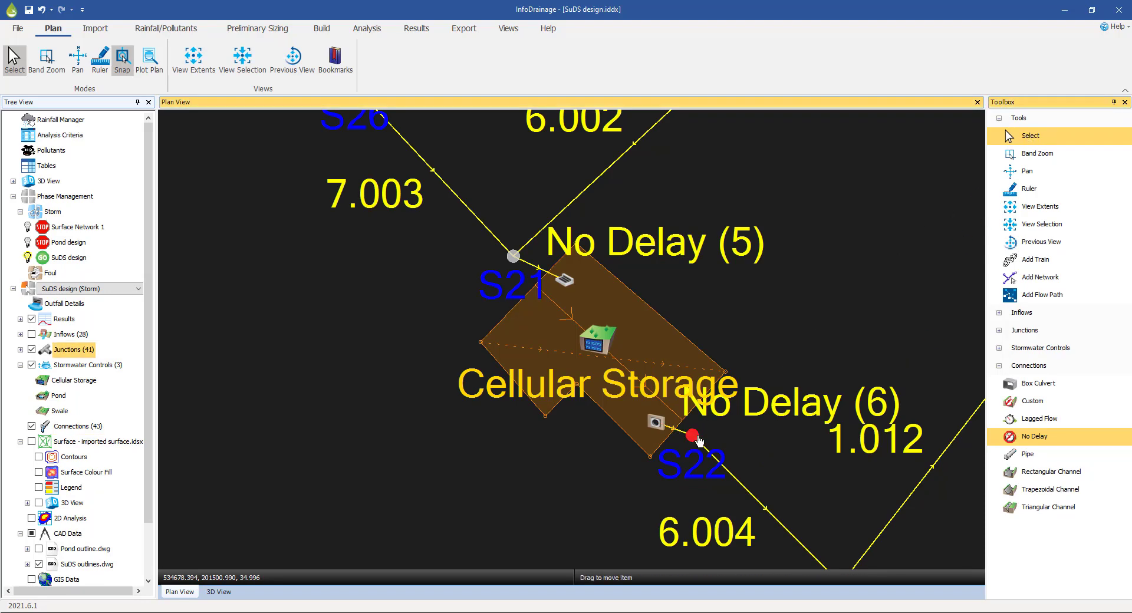
double_click(694, 437)
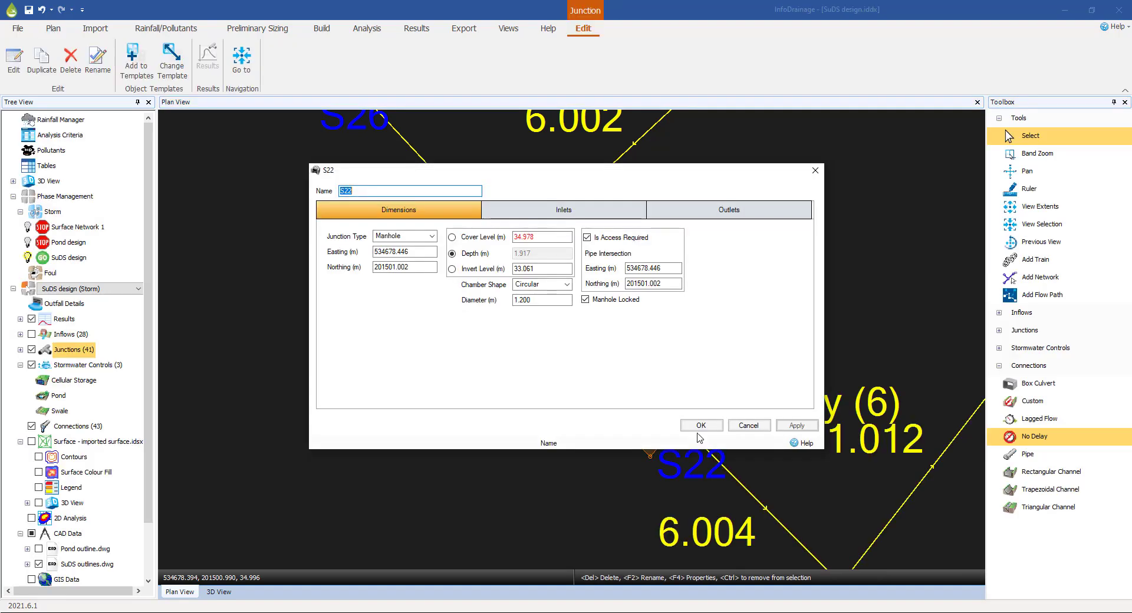
click(570, 213)
drag(547, 177, 1010, 183)
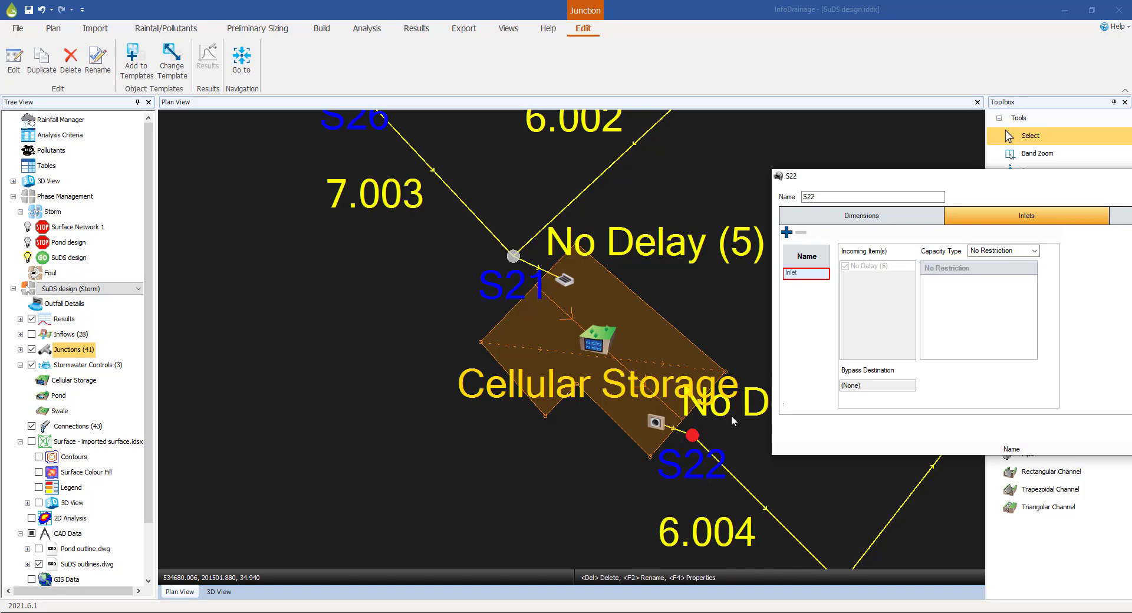
click(691, 439)
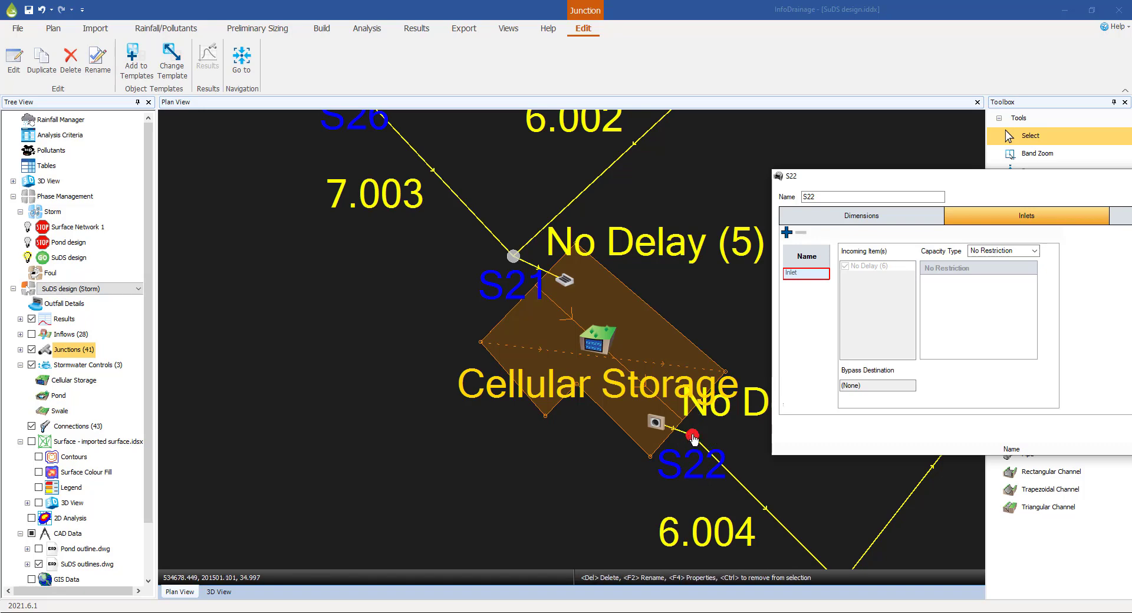
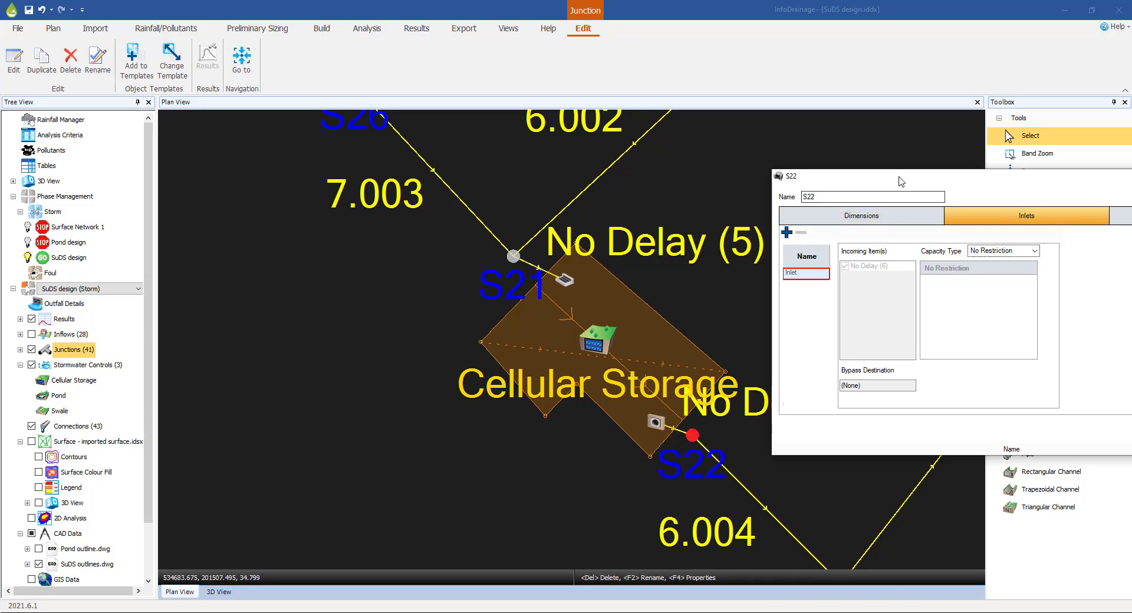
drag(902, 179, 877, 145)
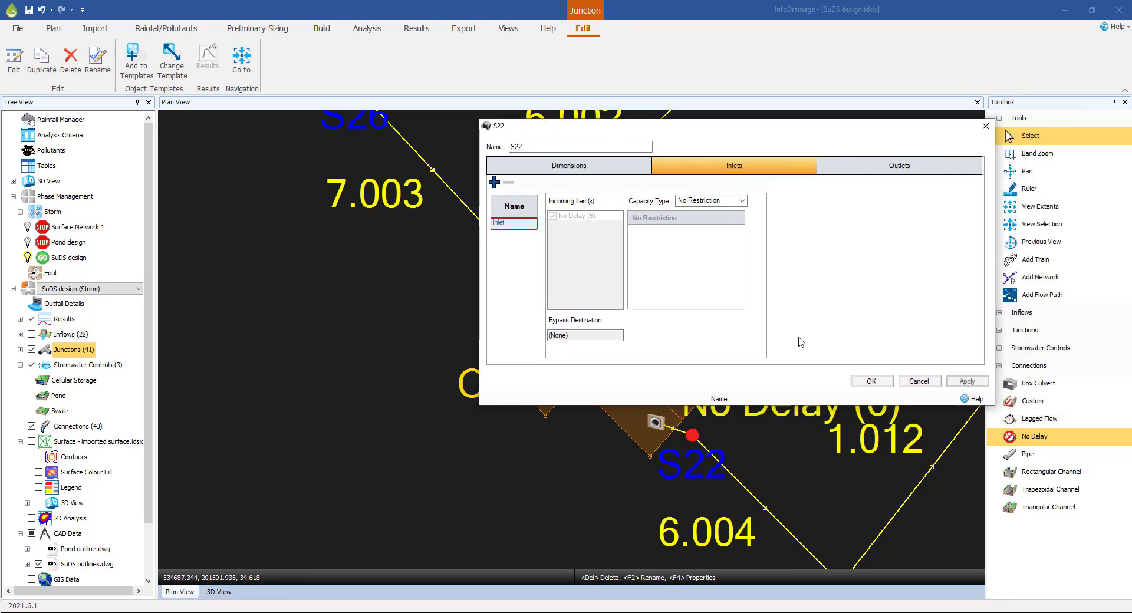
click(870, 382)
Step: Examine the incoming items on the inlet of downstream junction S12
scroll(800, 487, down, 1)
middle_drag(867, 543, 728, 332)
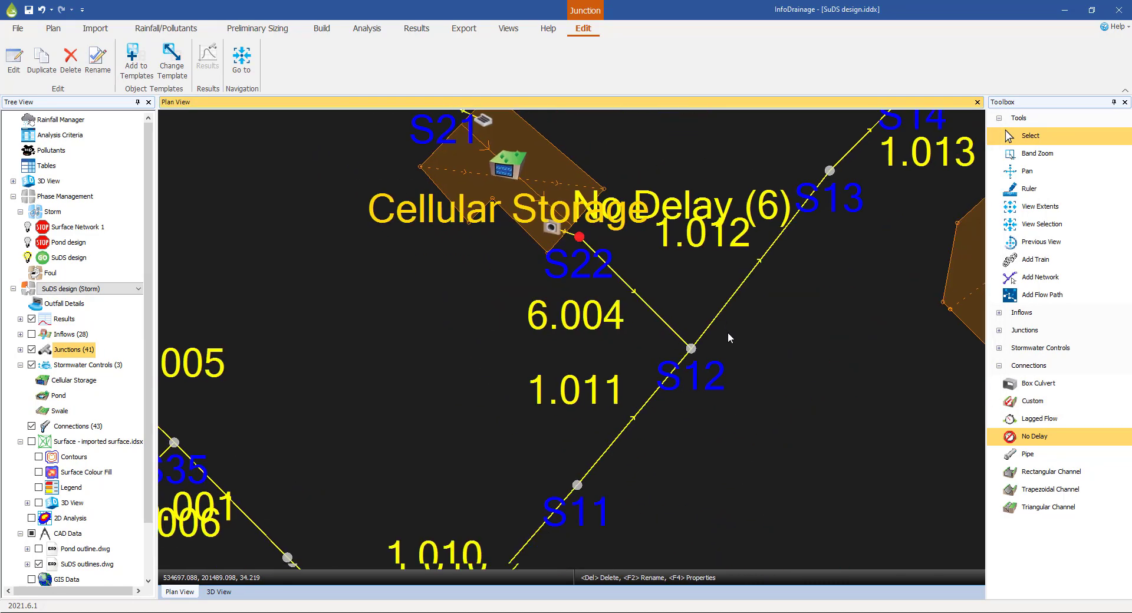
double_click(691, 349)
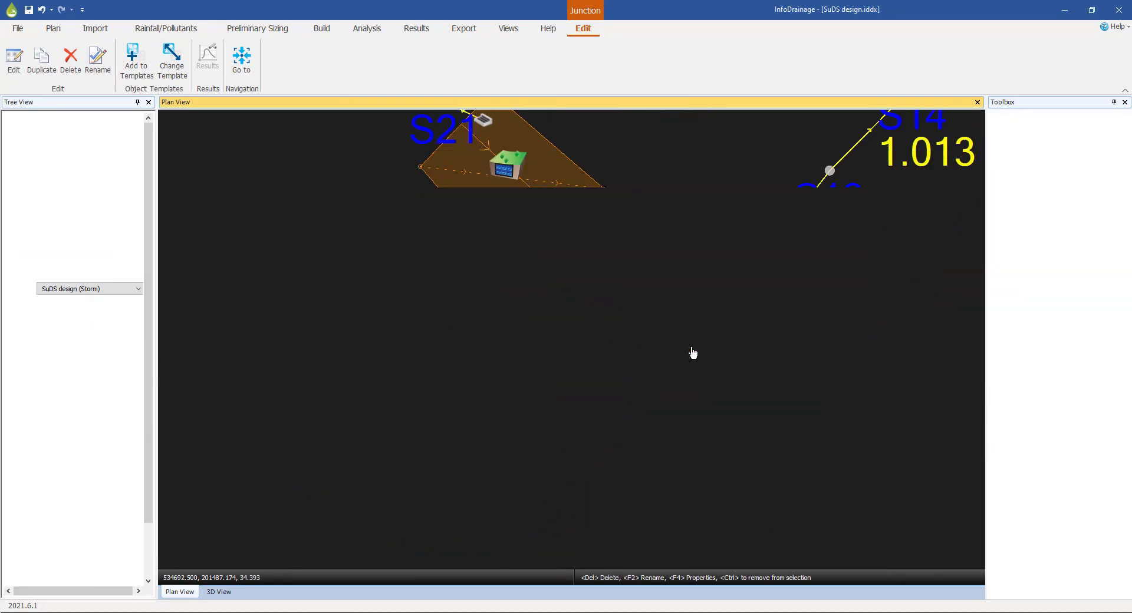
click(553, 211)
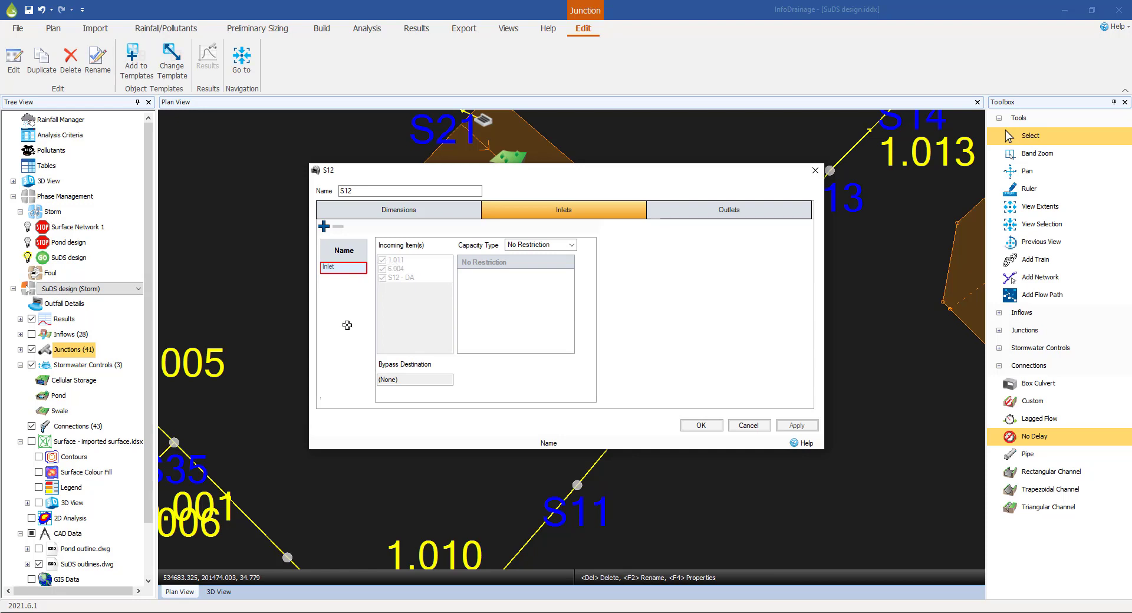
click(748, 425)
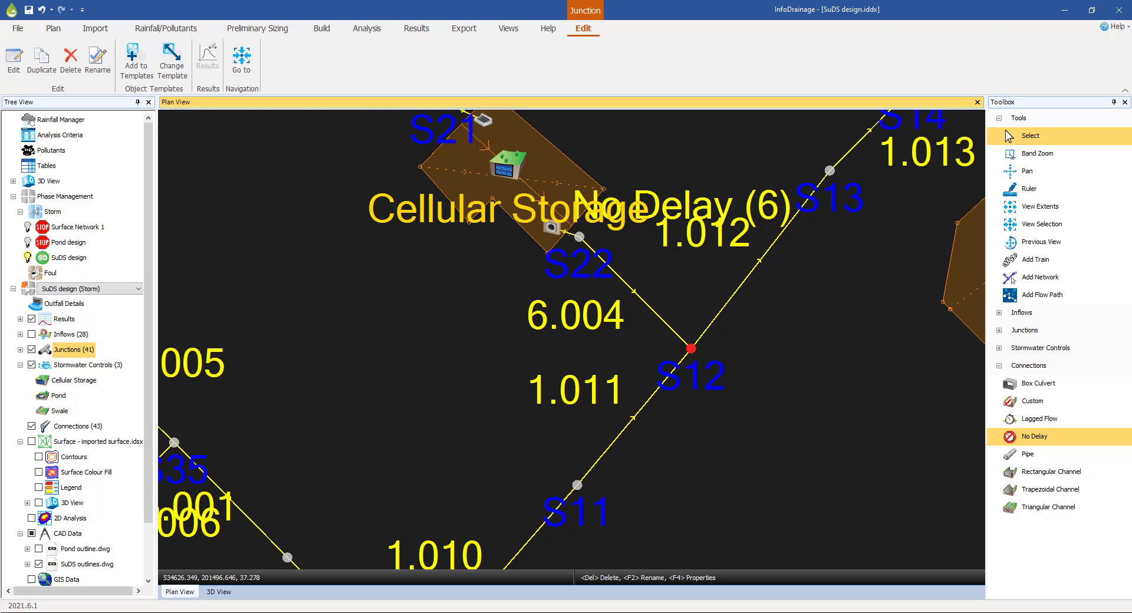
Step: Set the orifice diameter of junction S21's outlet to the cellular storage to 0.525 m
middle_drag(425, 268, 528, 420)
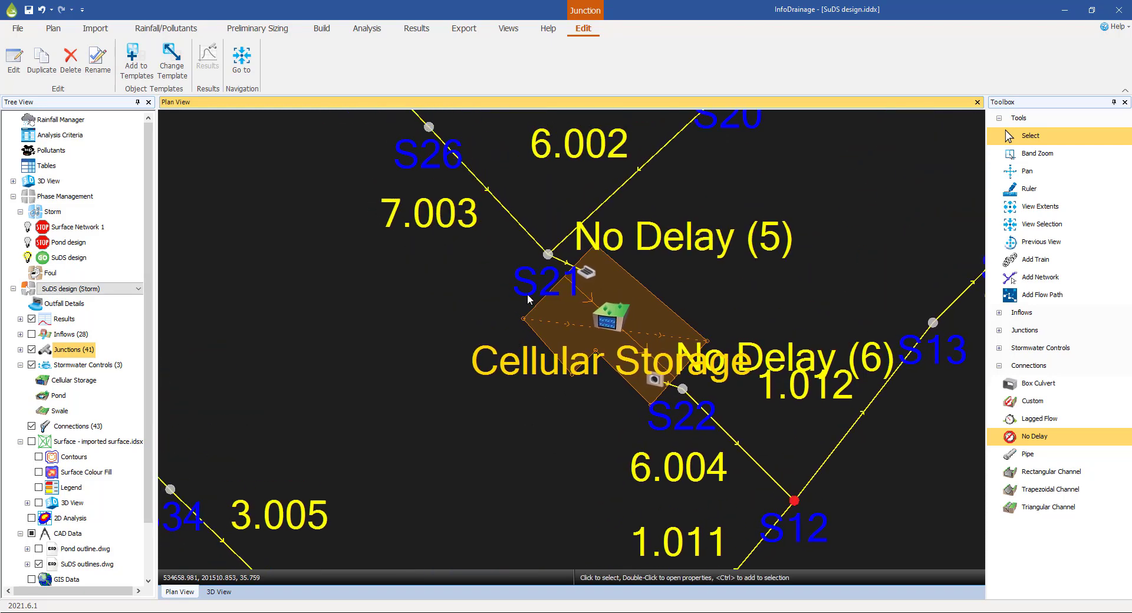
click(1029, 137)
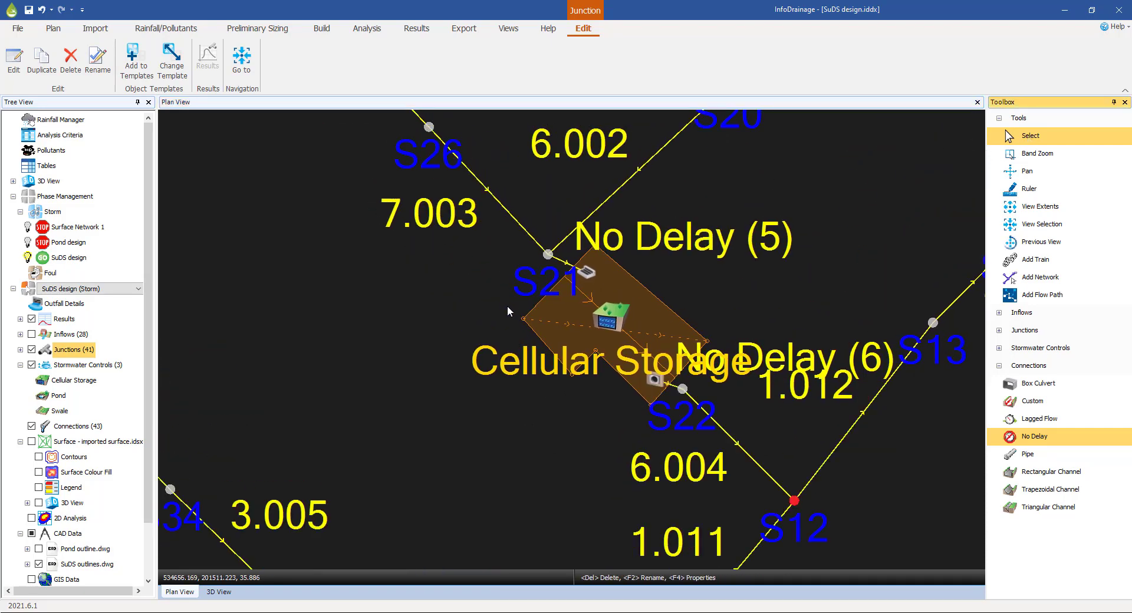
double_click(548, 256)
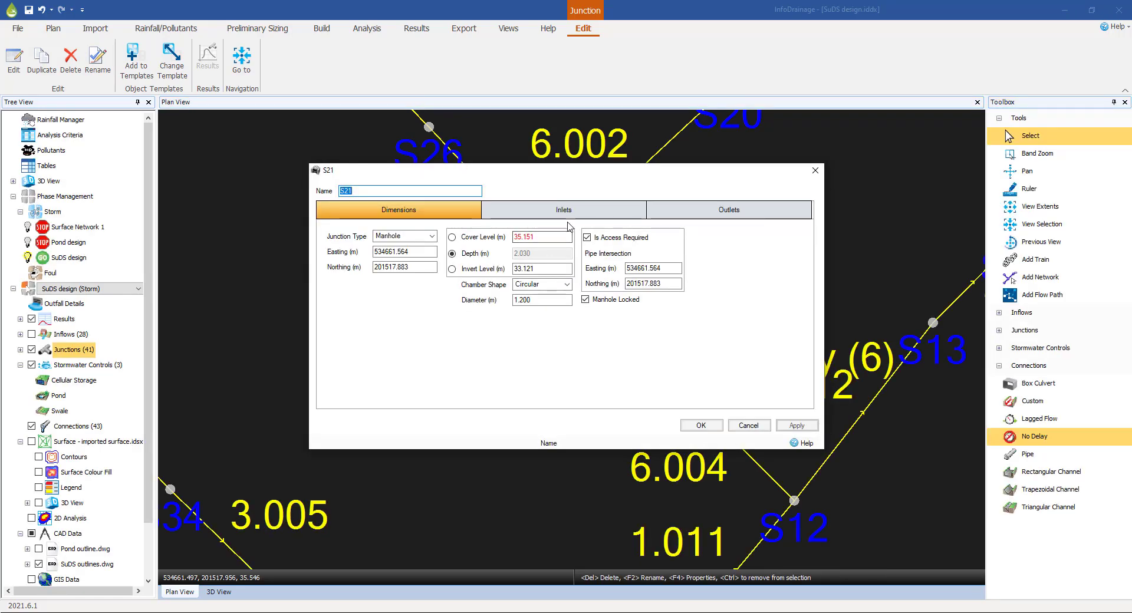
click(707, 211)
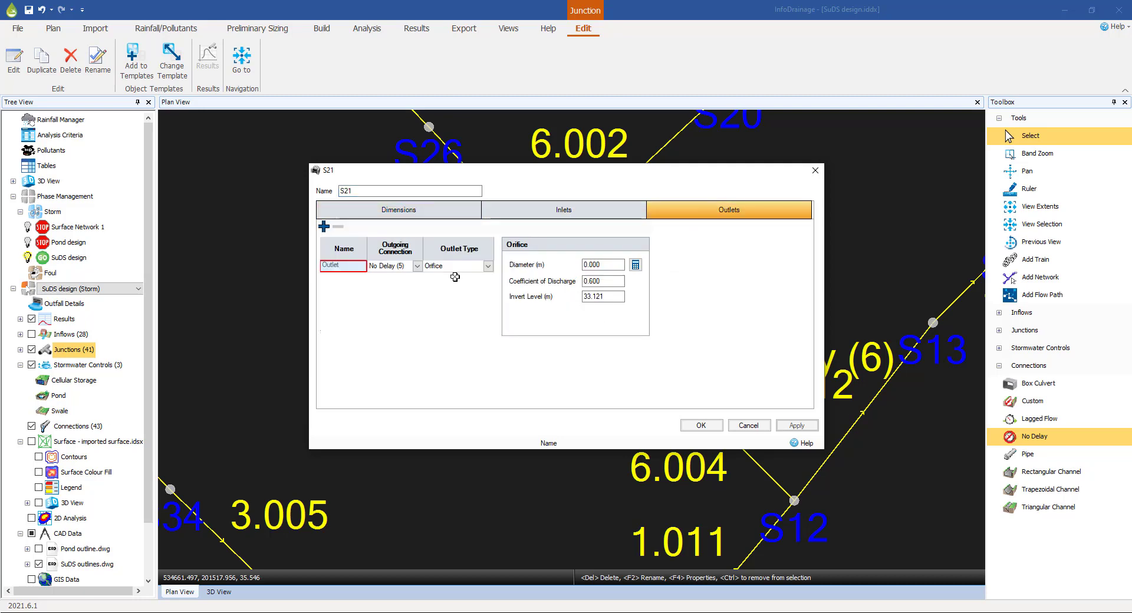
click(607, 264)
key(BackSpace)
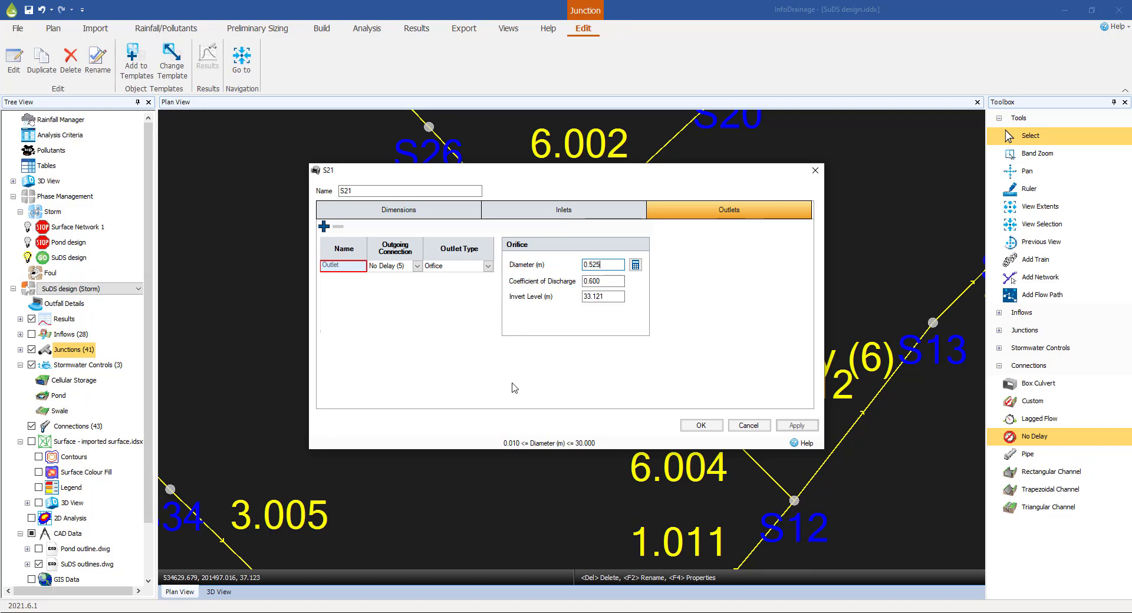
Step: Confirm junction S21's outlet settings and add a flow path from junction S23 through the cellular storage to junction S22
click(699, 426)
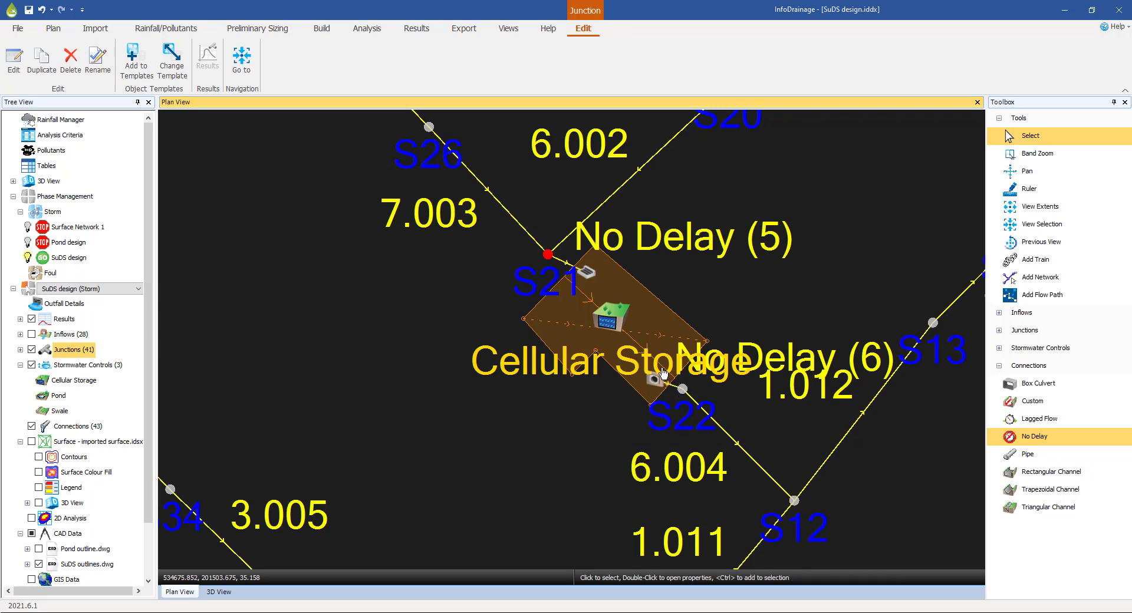
middle_drag(376, 327, 540, 476)
scroll(508, 425, down, 5)
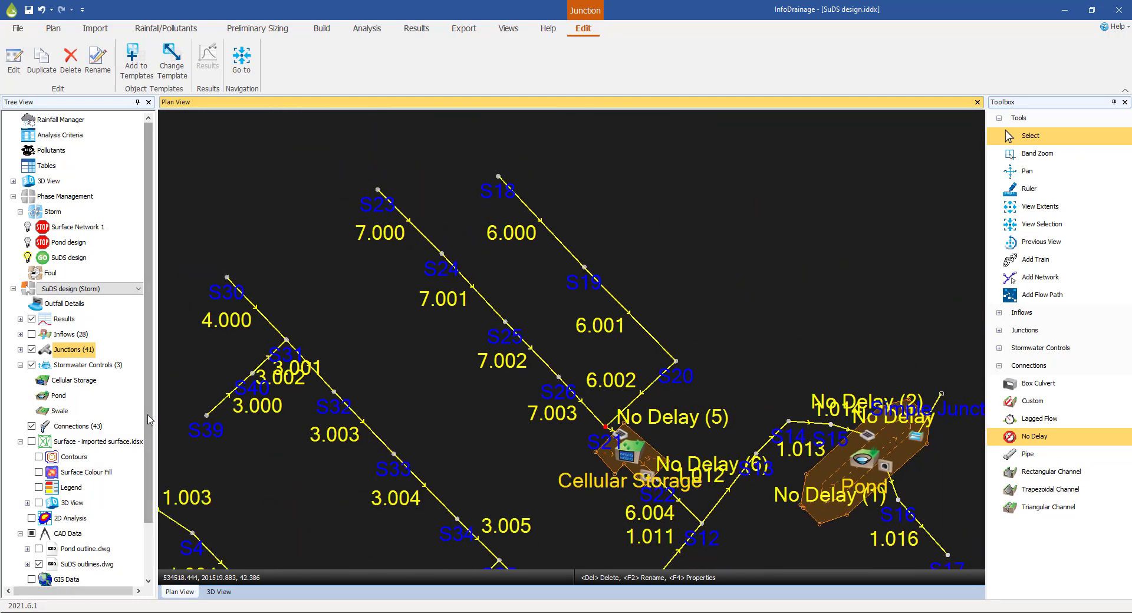
scroll(79, 522, down, 2)
right_click(57, 550)
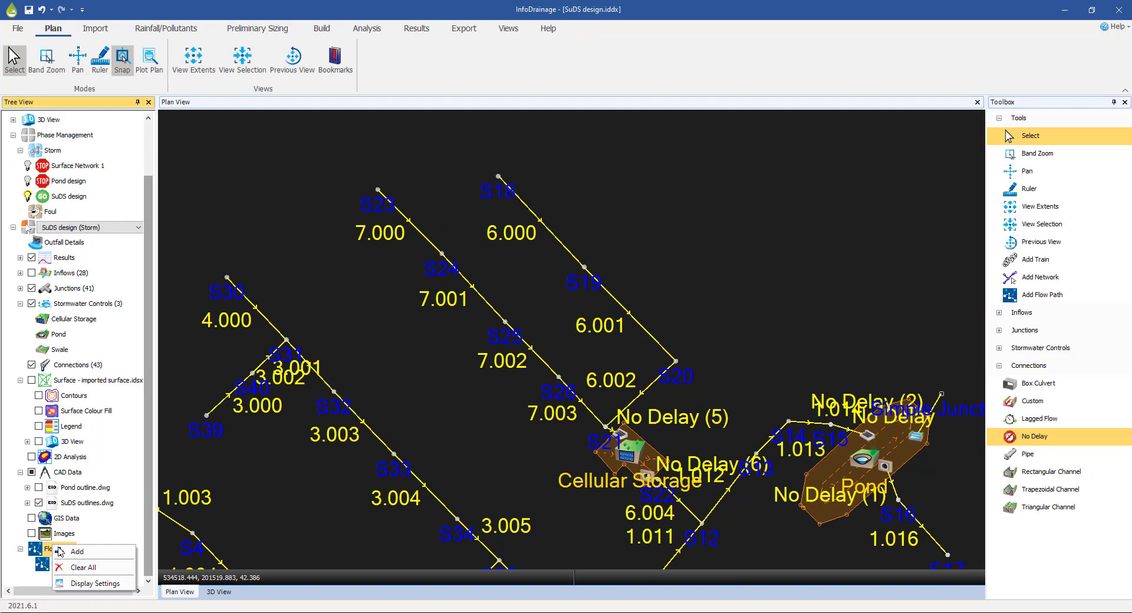
click(72, 557)
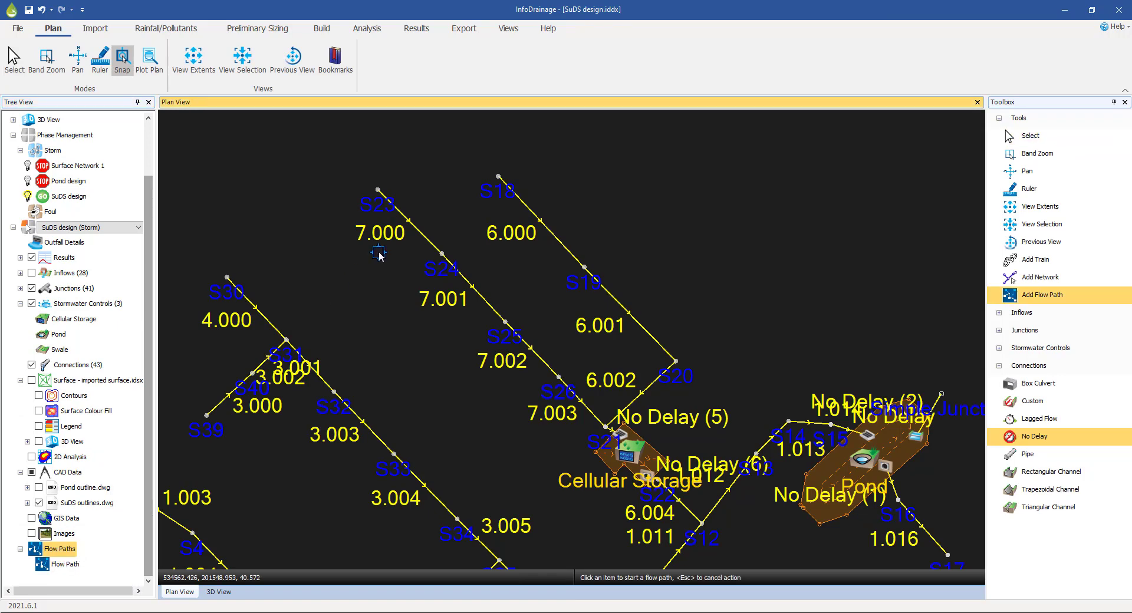
click(377, 189)
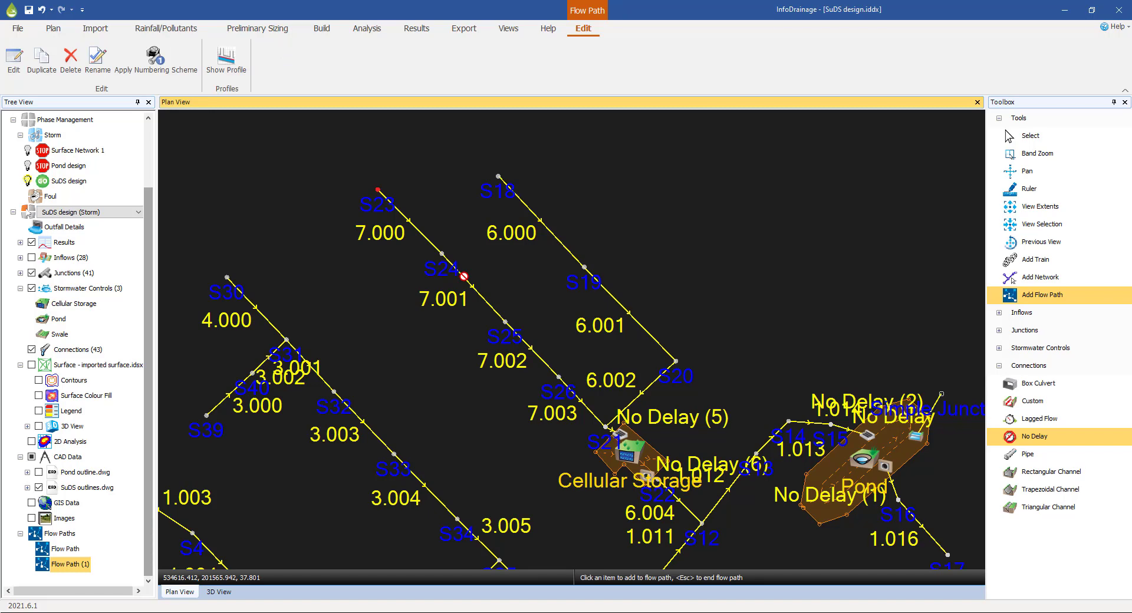
scroll(660, 490, up, 2)
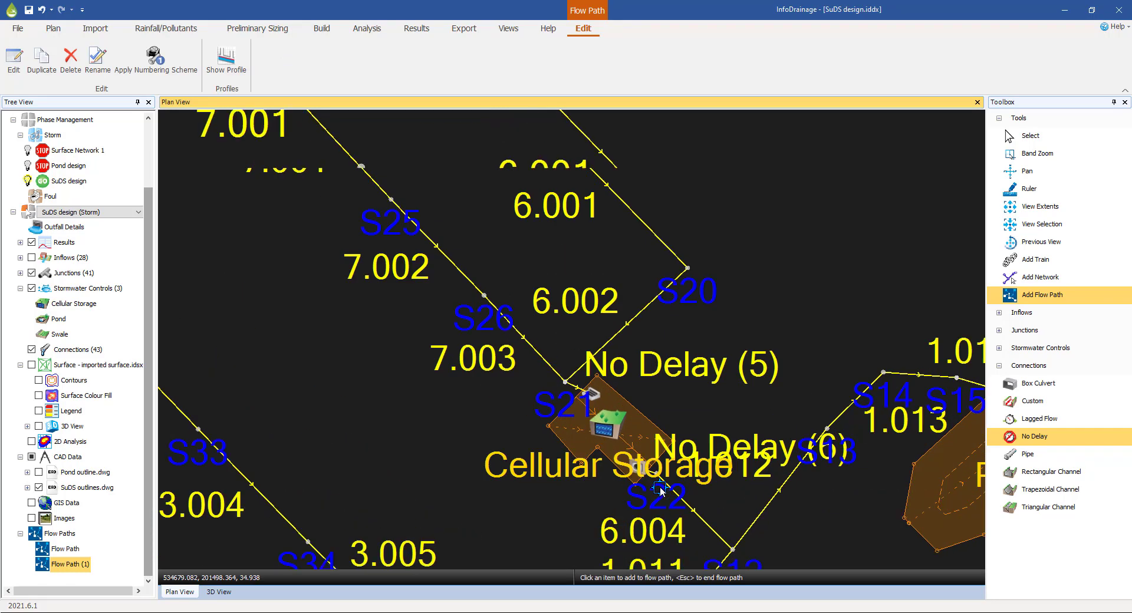
scroll(660, 489, up, 2)
click(676, 476)
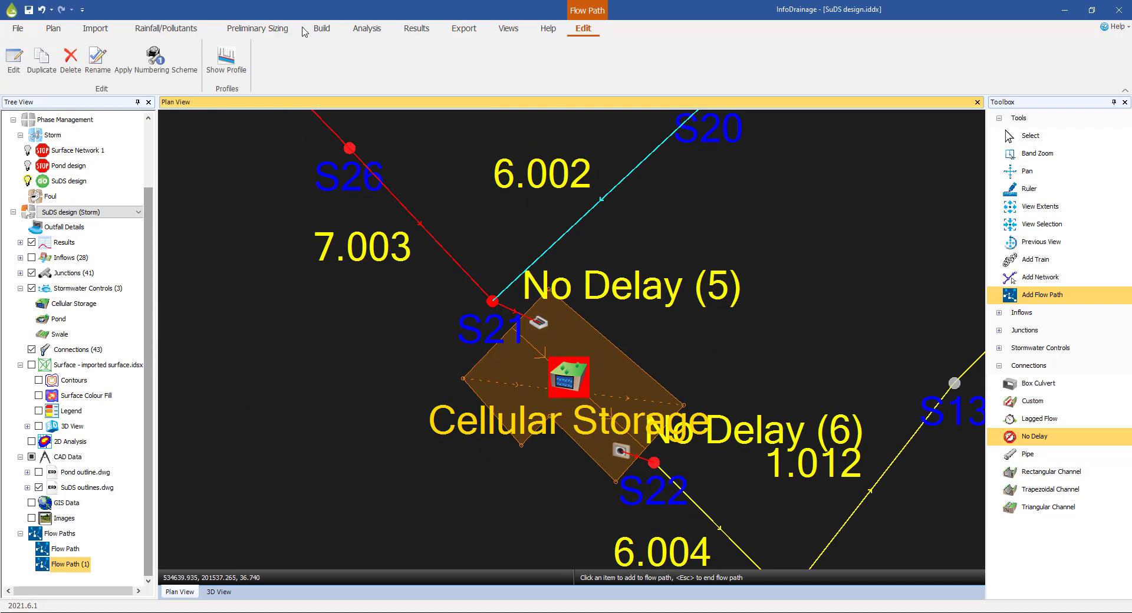
Step: Review the inflow summary for the new flow path's contributing areas and finish the flow path
click(417, 28)
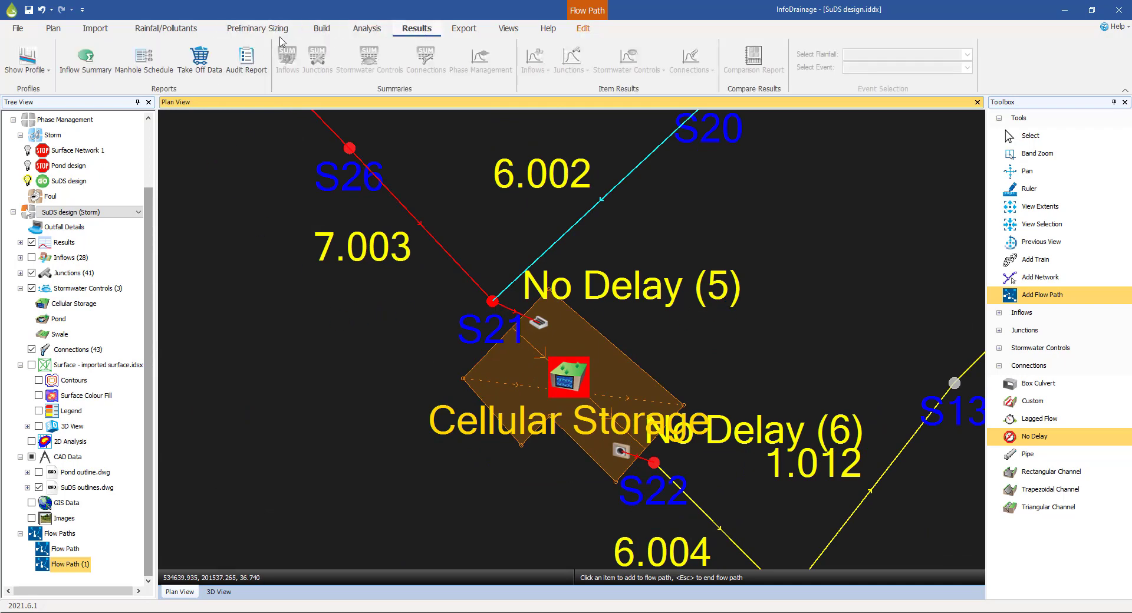
click(88, 65)
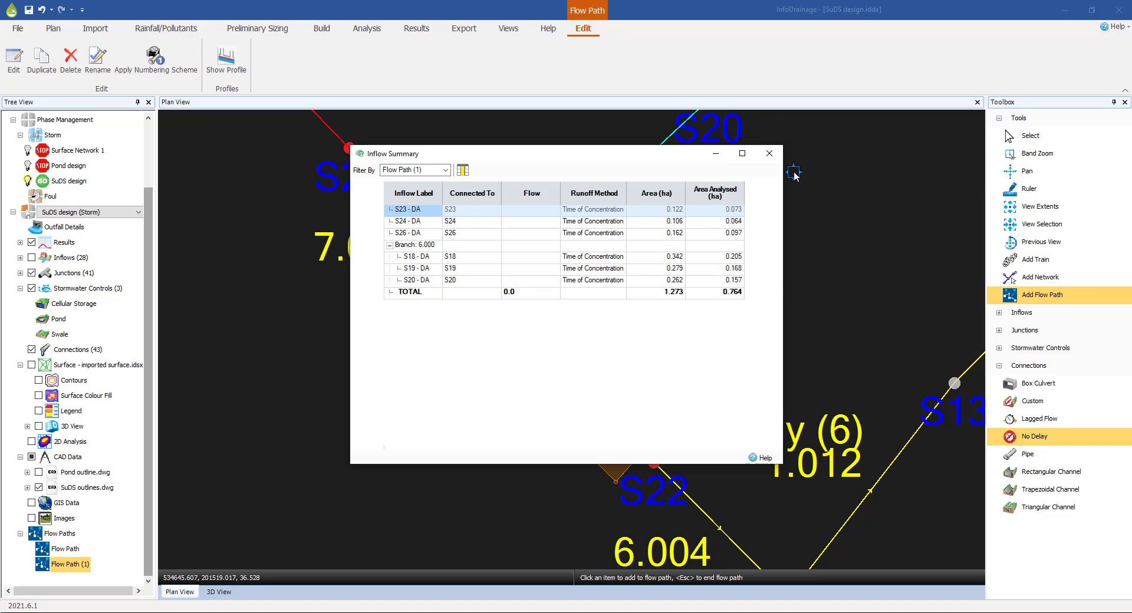
click(770, 154)
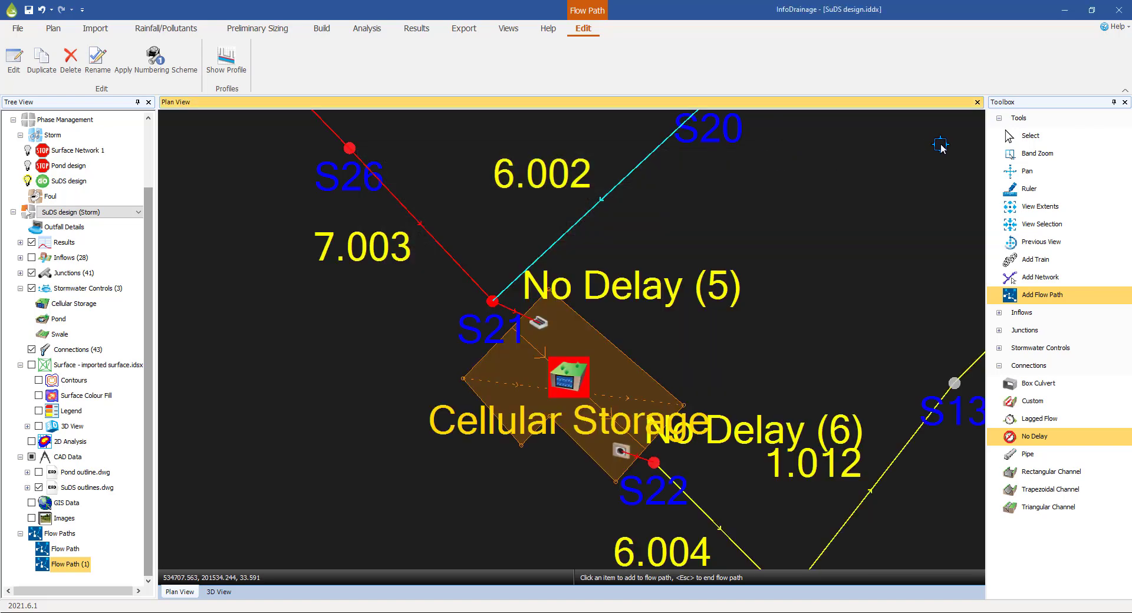
key(Escape)
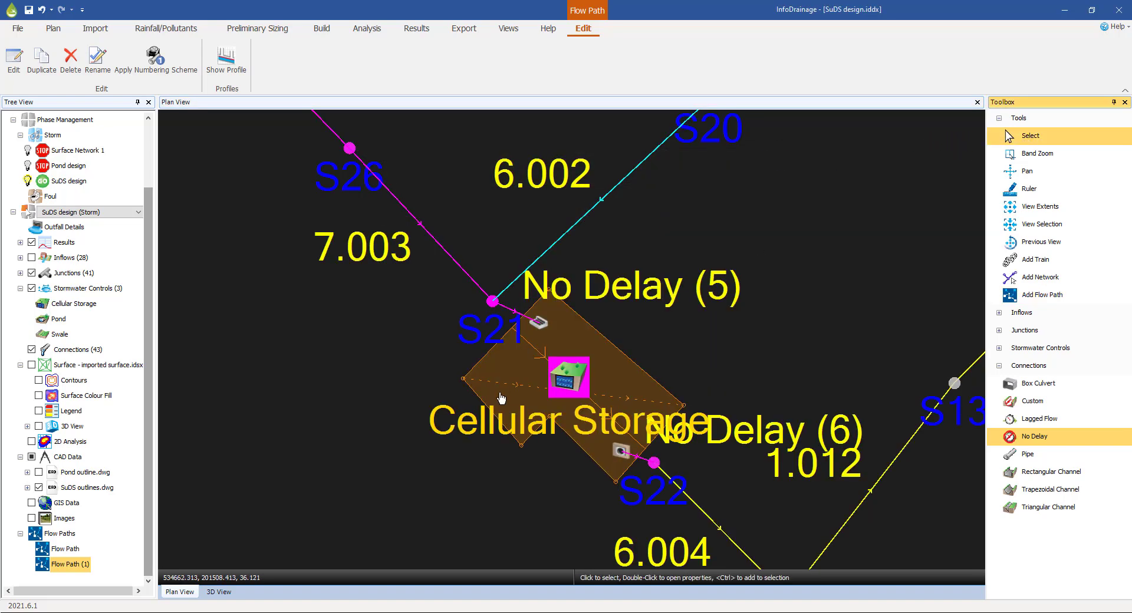
Step: Examine the cellular storage's dimensions, crate layout and total volume without changing them
click(569, 382)
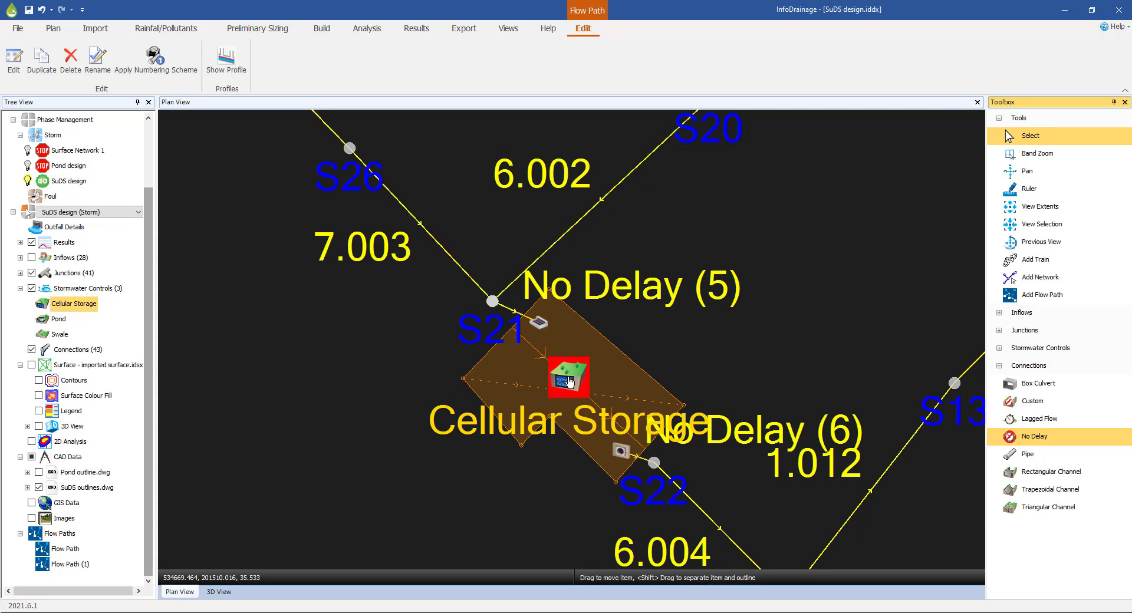
double_click(569, 382)
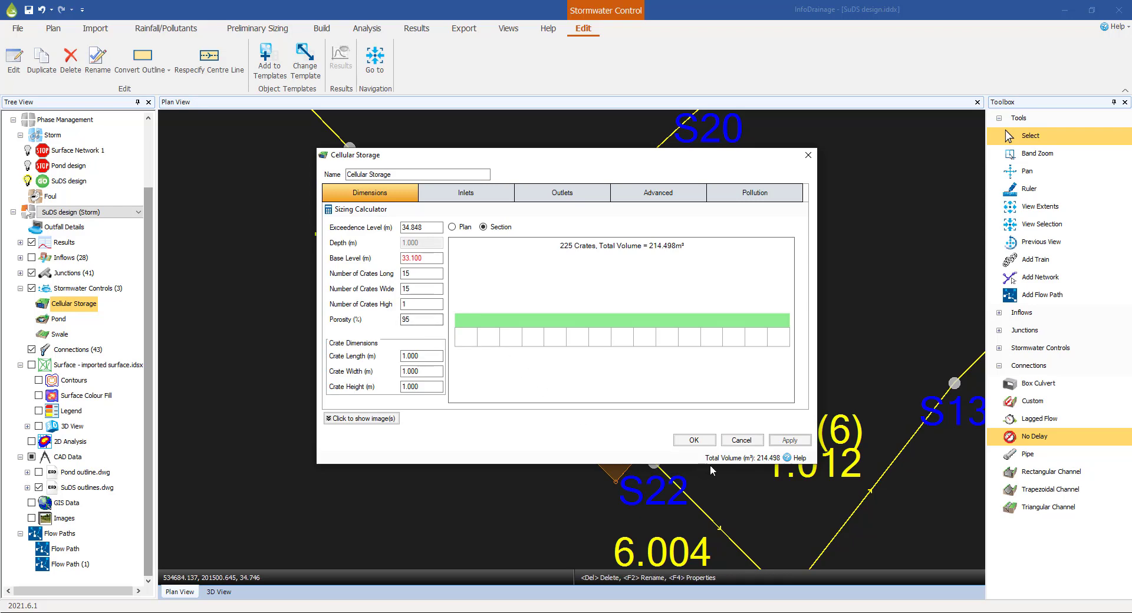
click(735, 442)
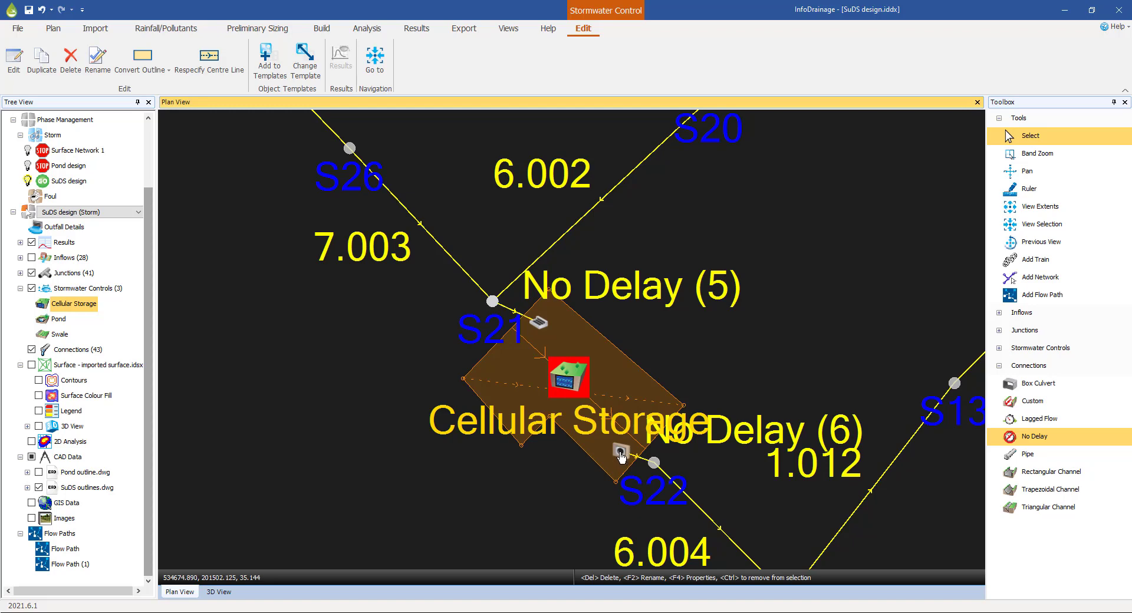
Step: Size the cellular storage's outlet orifice with the Diameter Calculator, using a design depth of 1 m and a design flow of 9 L/s
double_click(620, 453)
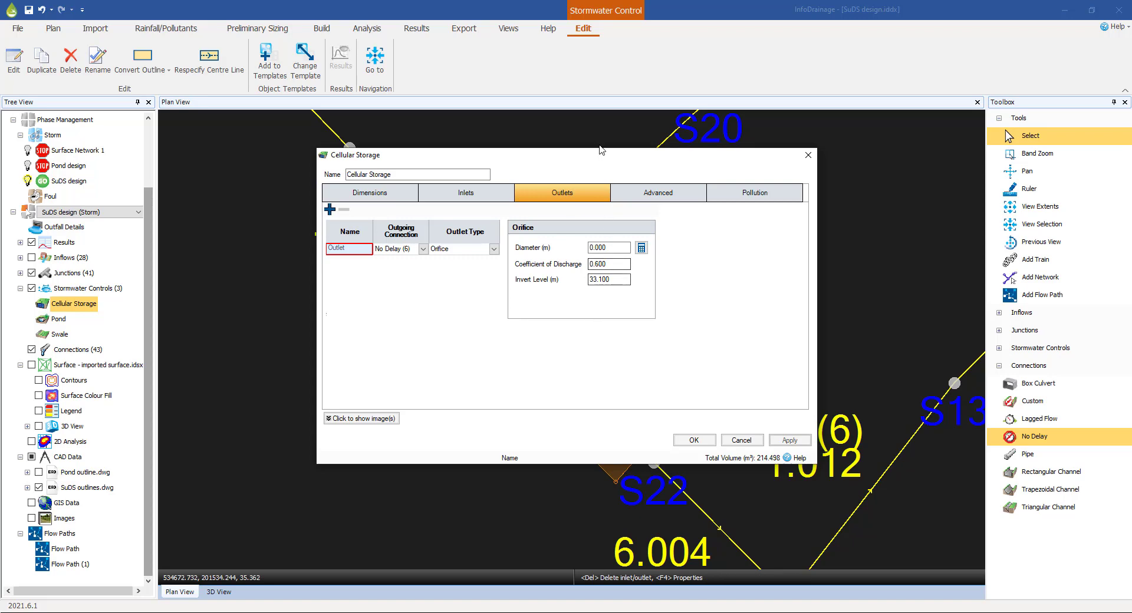
drag(601, 155, 374, 137)
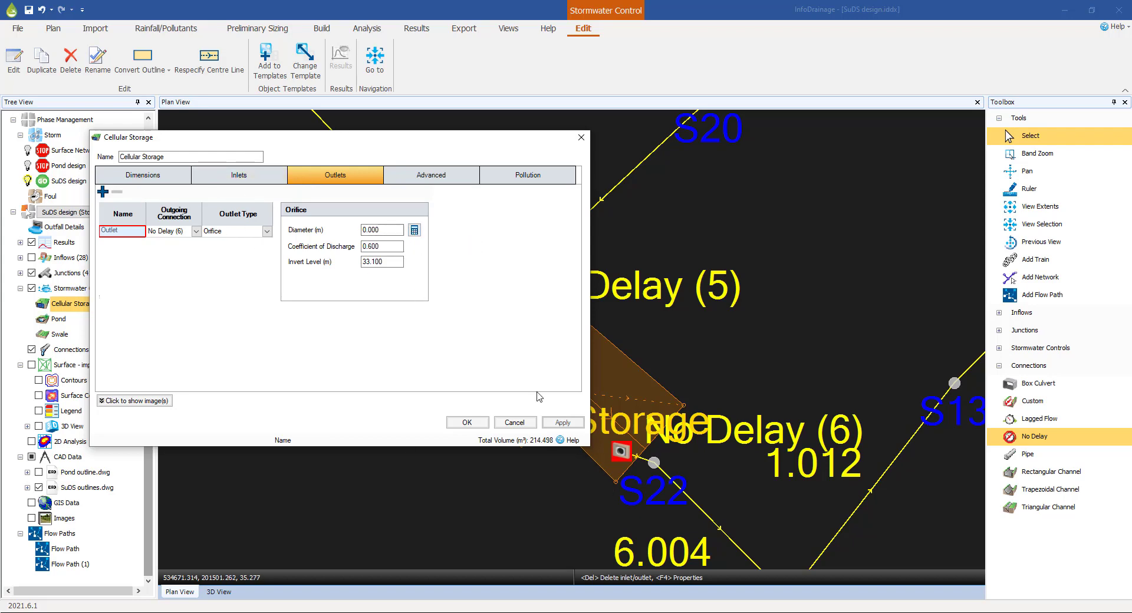
click(412, 230)
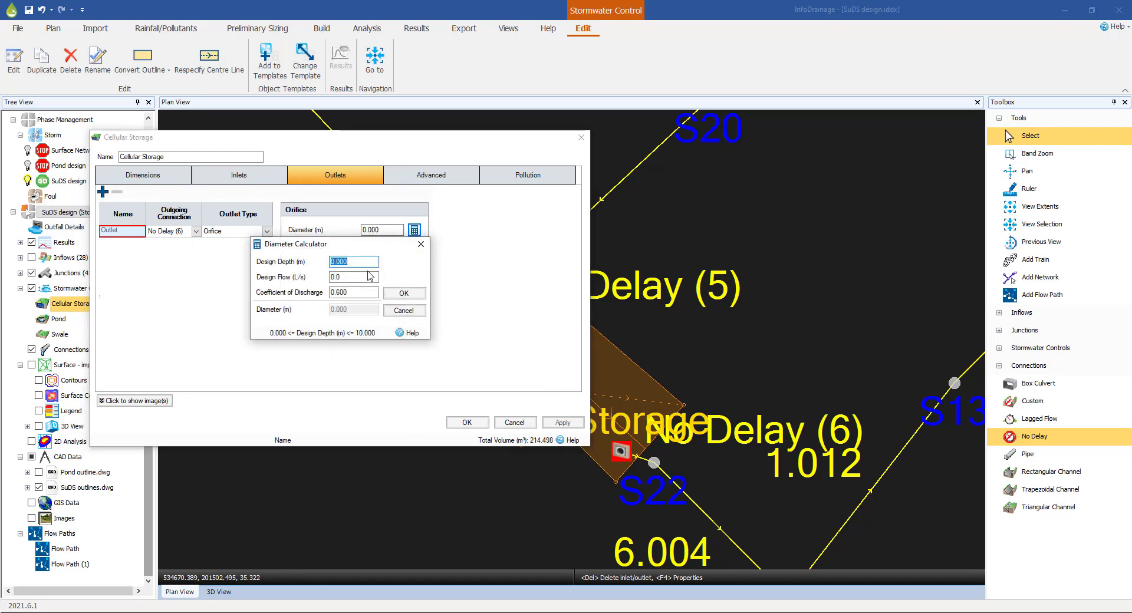
text(1)
key(Tab)
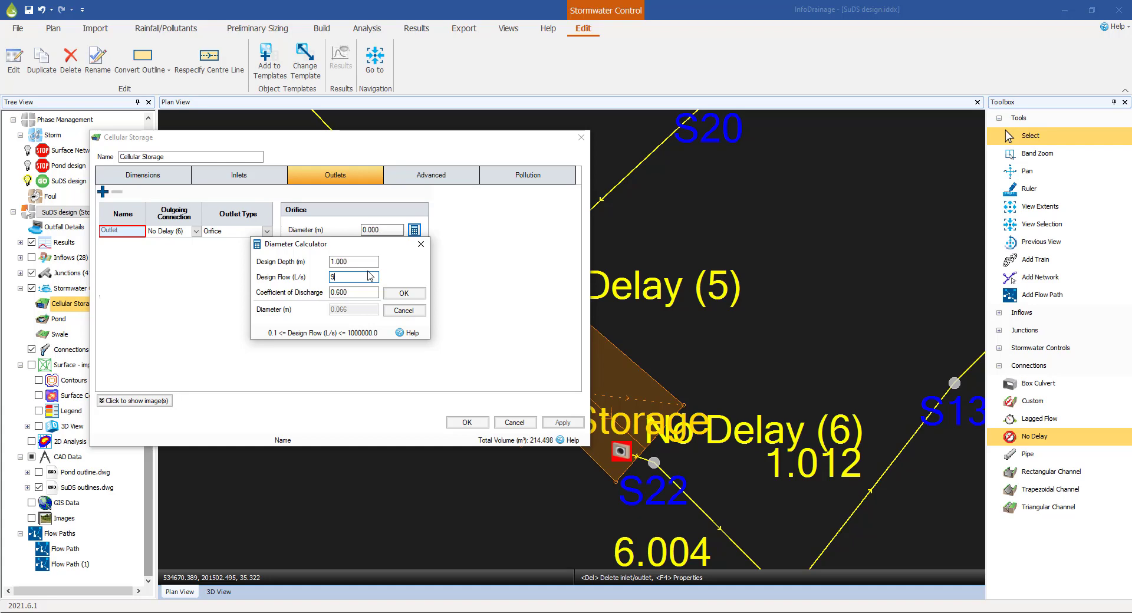
key(Tab)
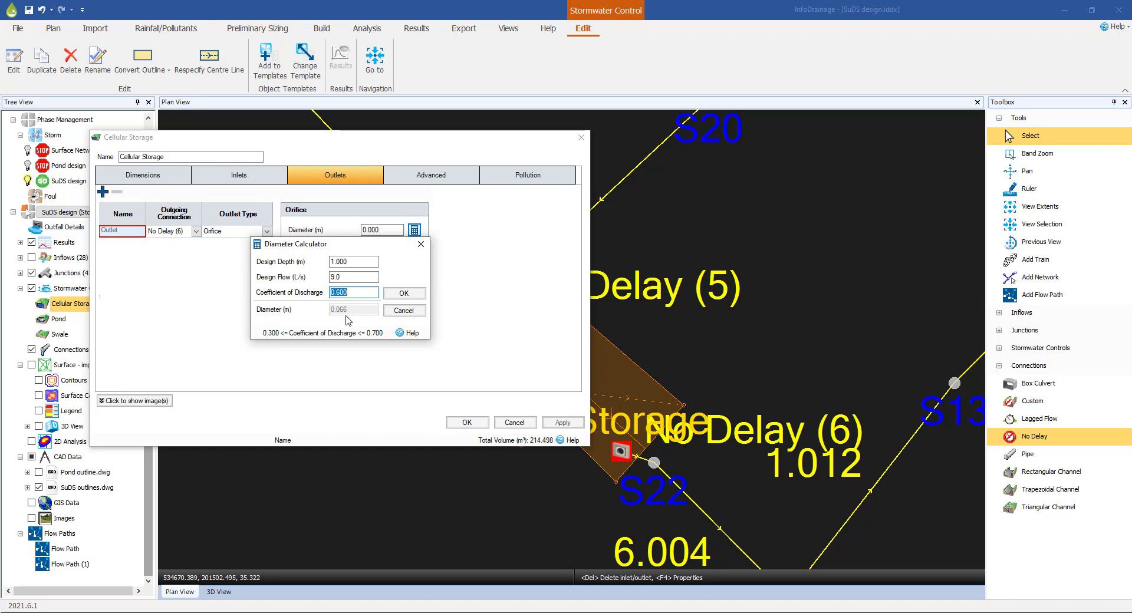
click(403, 293)
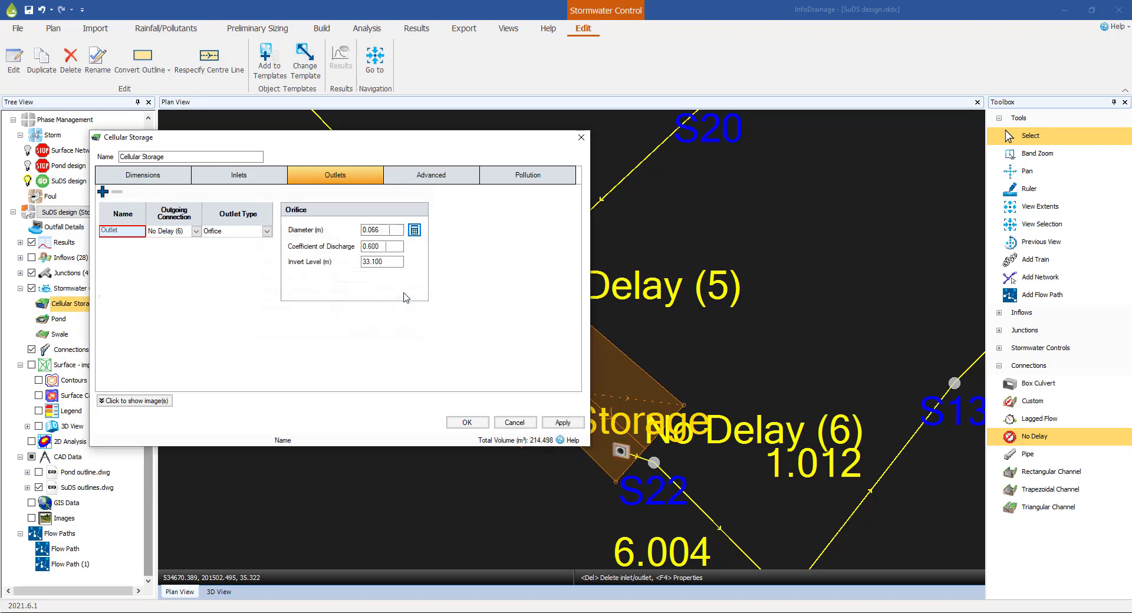
click(467, 423)
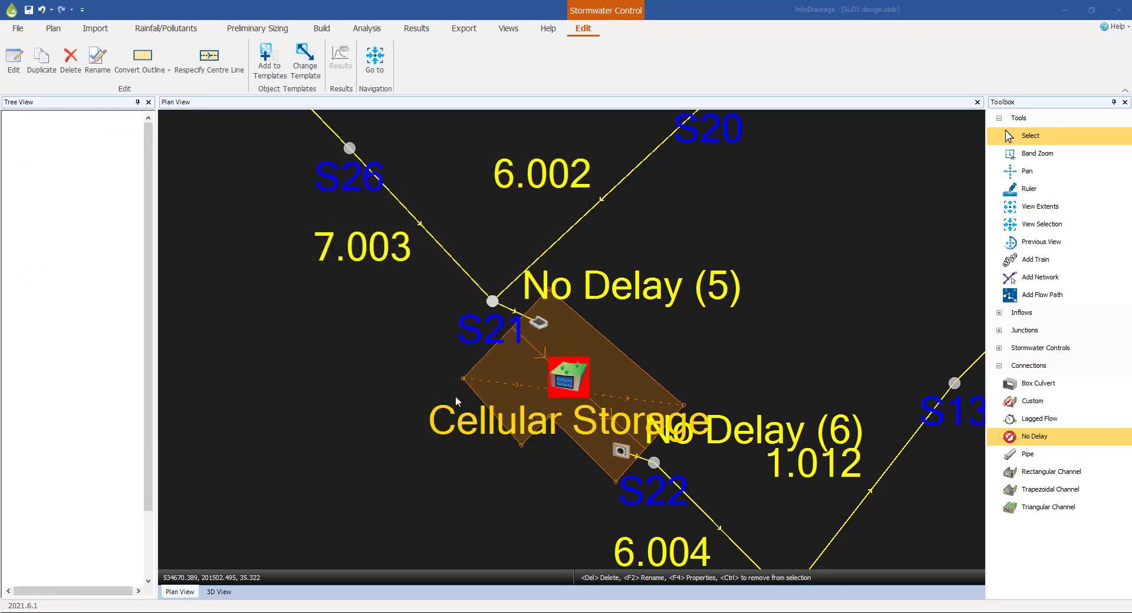
Step: Save the project and validate the SuDS design for errors and warnings
scroll(448, 367, down, 5)
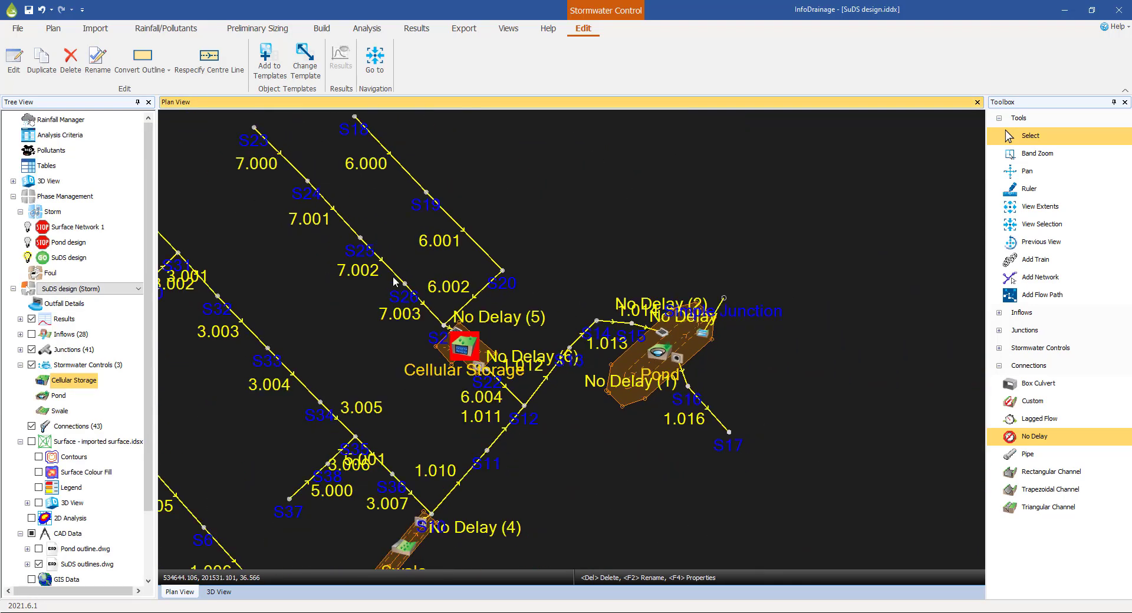
middle_drag(525, 177, 610, 206)
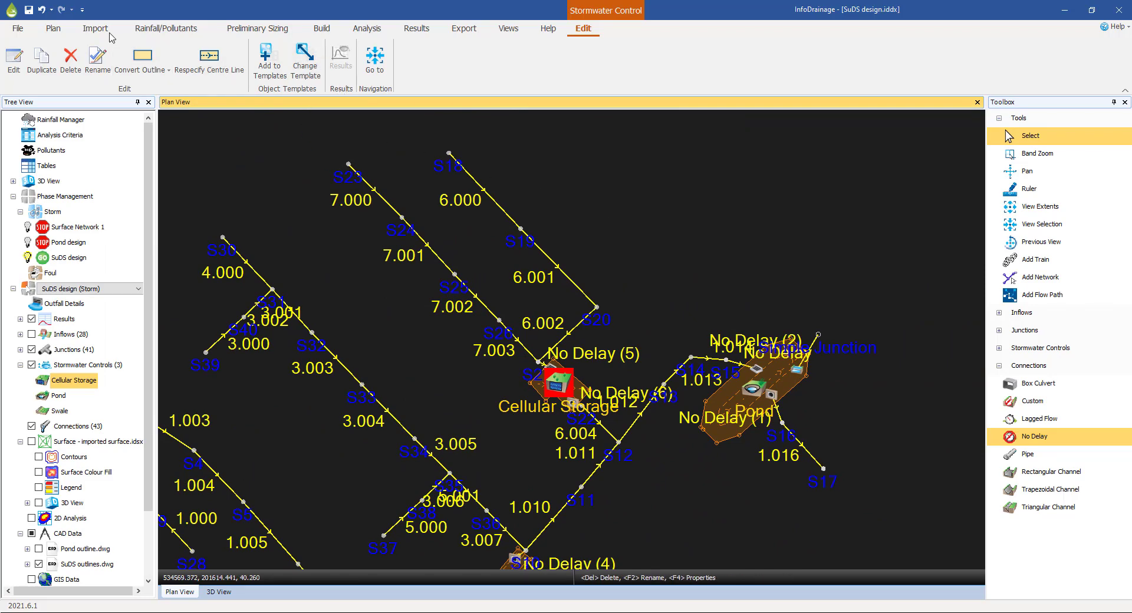
click(28, 13)
click(367, 28)
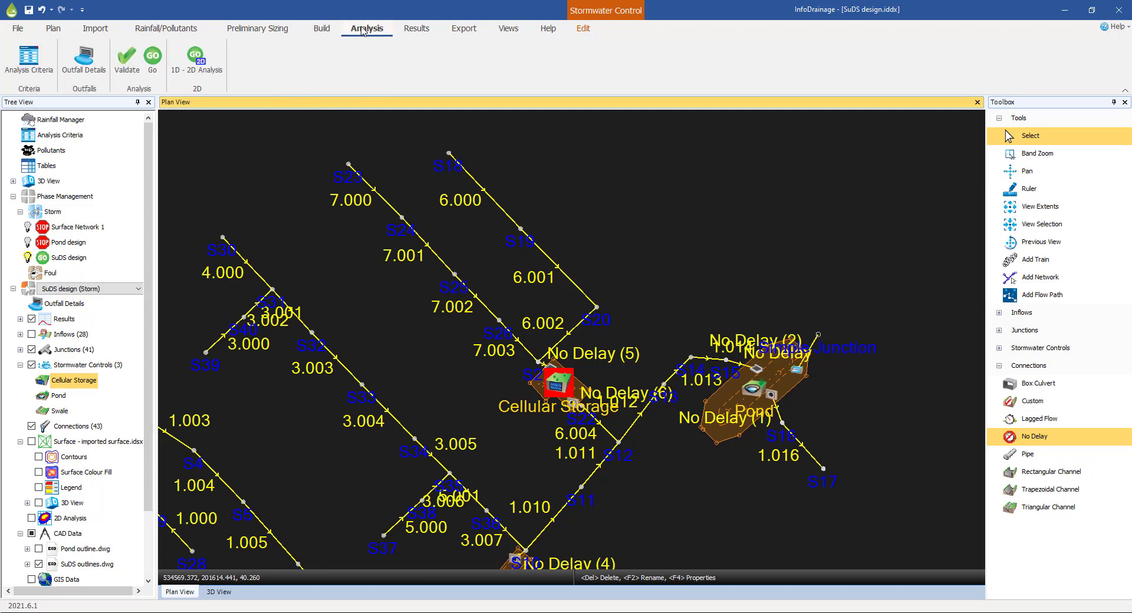
click(125, 62)
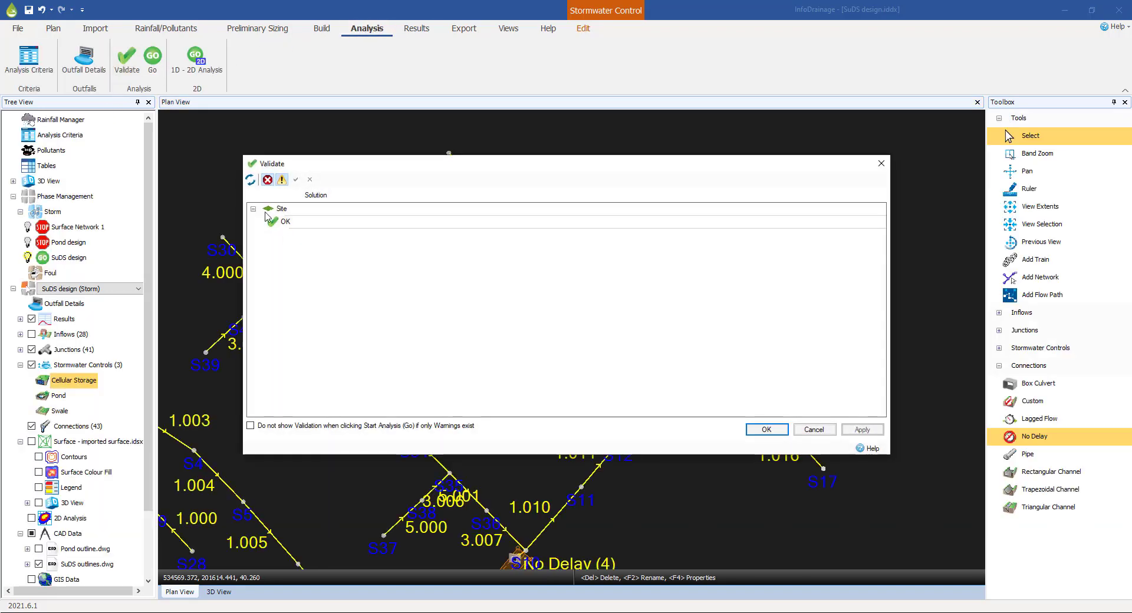
click(766, 430)
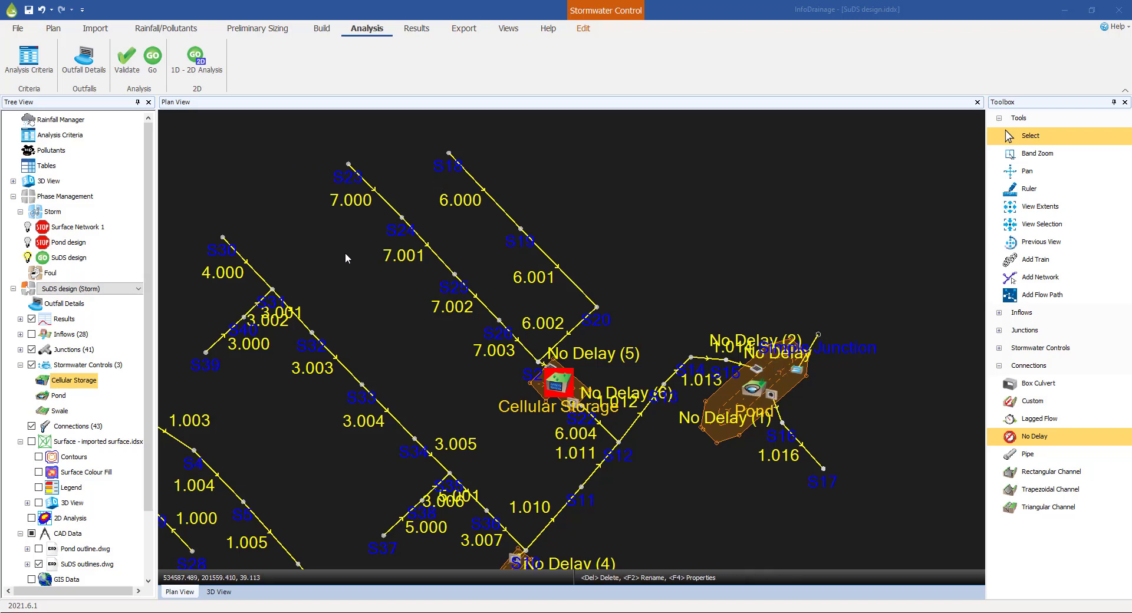
click(1002, 143)
click(737, 206)
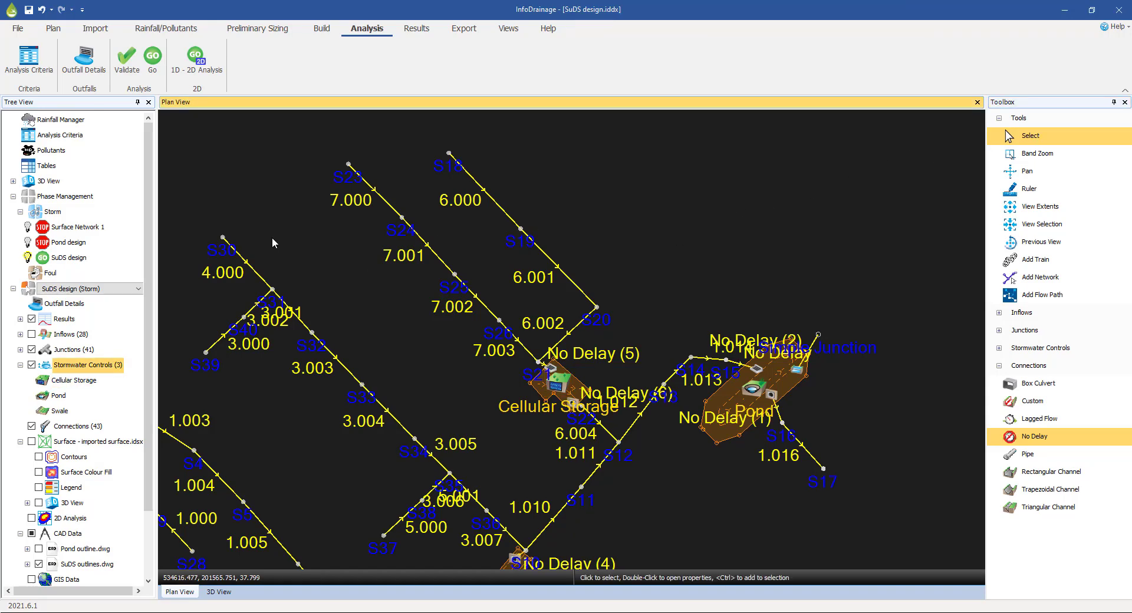
click(126, 62)
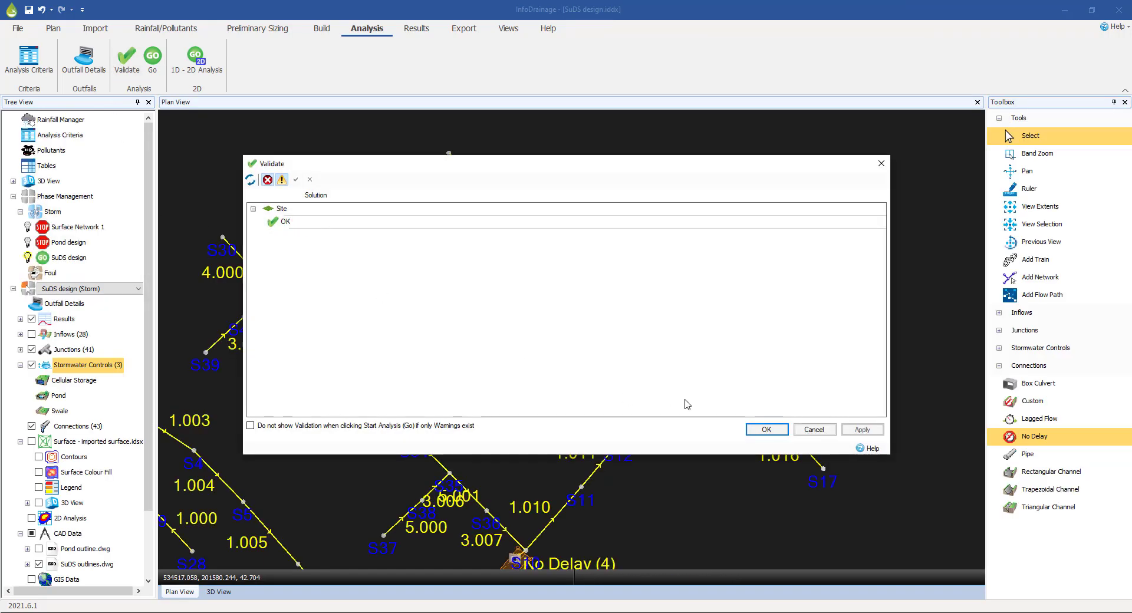
click(766, 430)
Step: Check and accept the existing analysis criteria, and run the analysis of the SuDS design
click(29, 59)
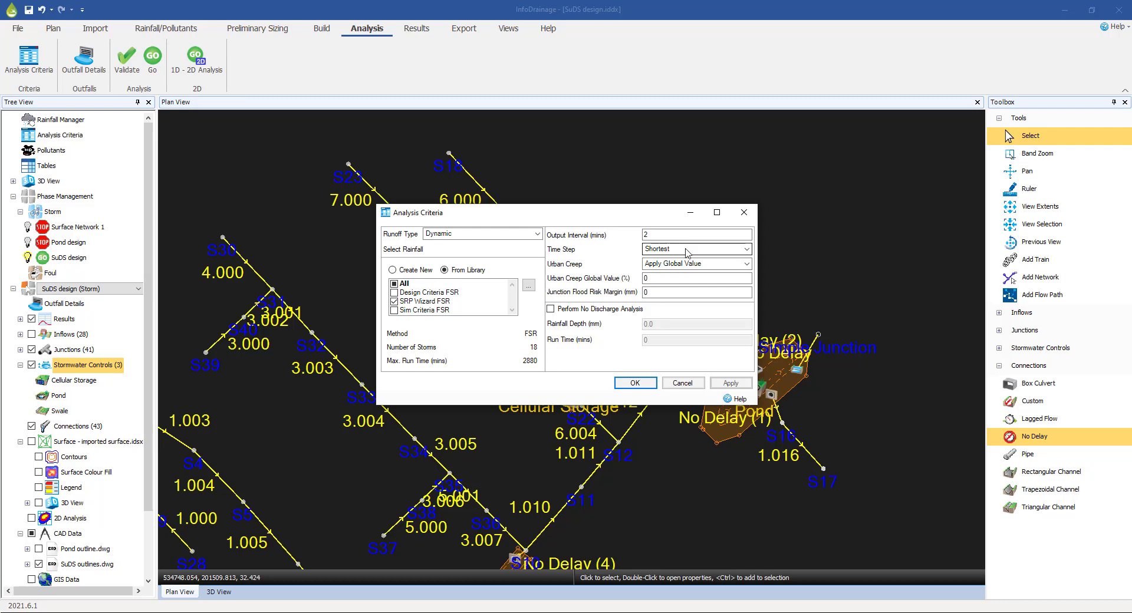
click(636, 384)
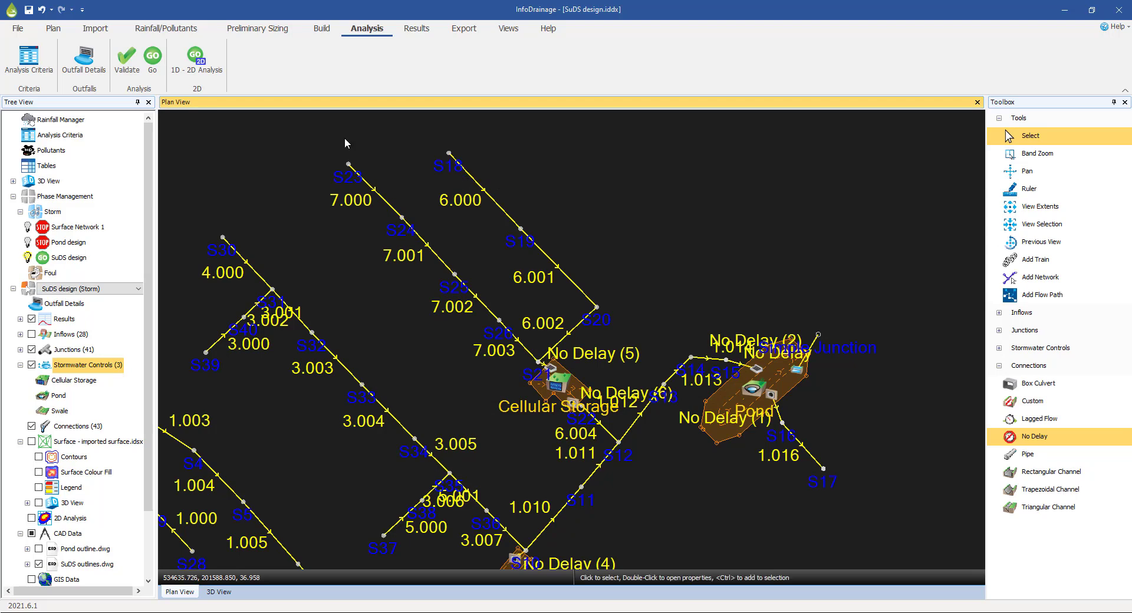
click(152, 56)
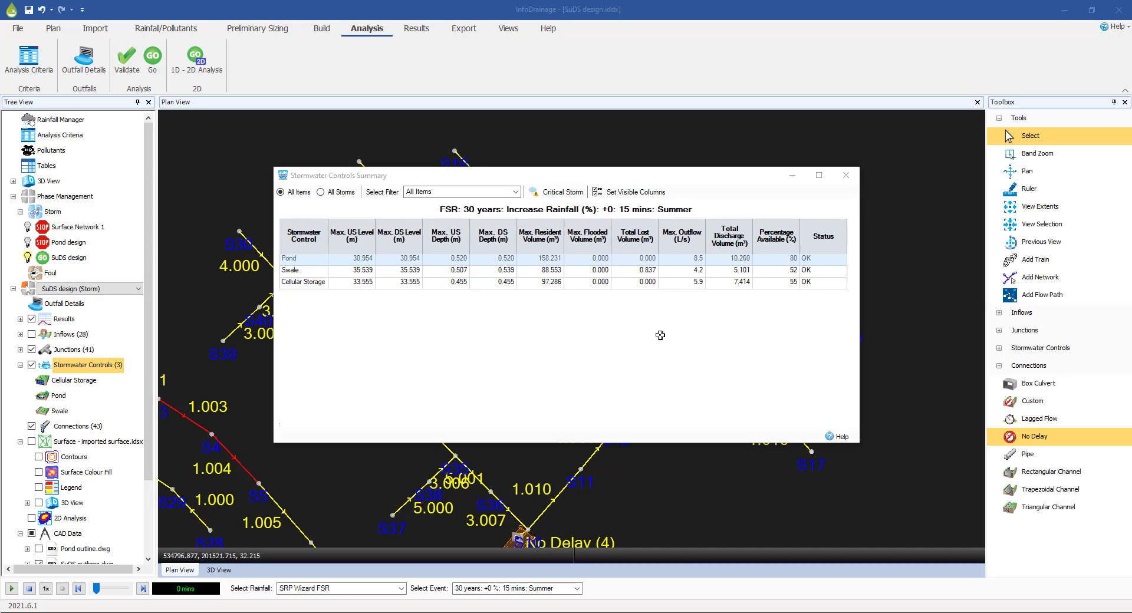
Step: Examine the critical storm results of the pond, swale and cellular storage in the Stormwater Controls Summary
click(552, 194)
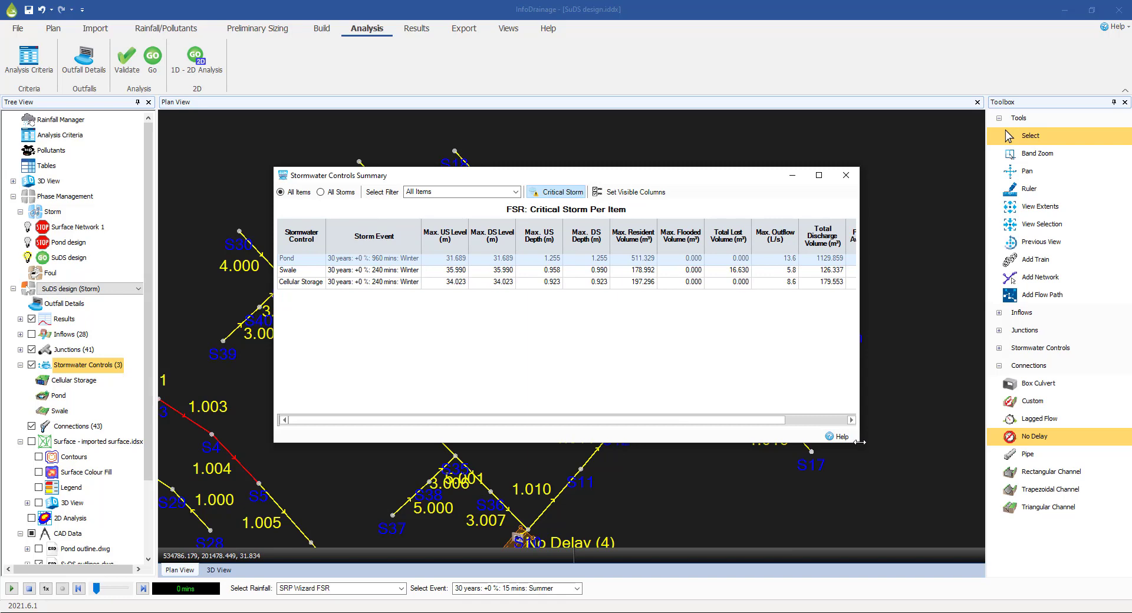
drag(860, 444, 952, 457)
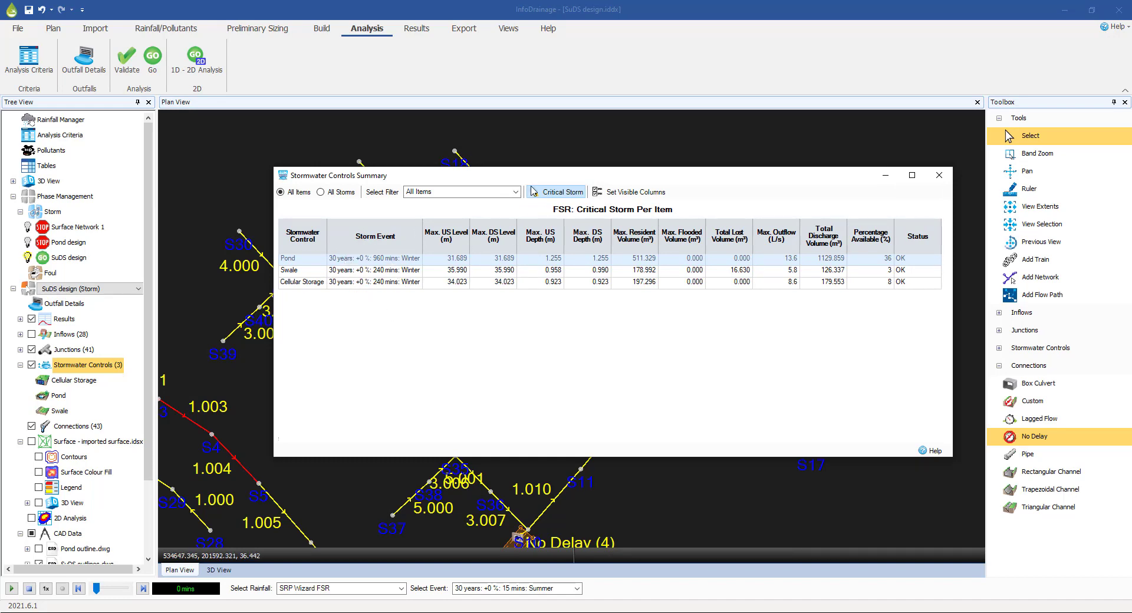
drag(590, 180, 557, 146)
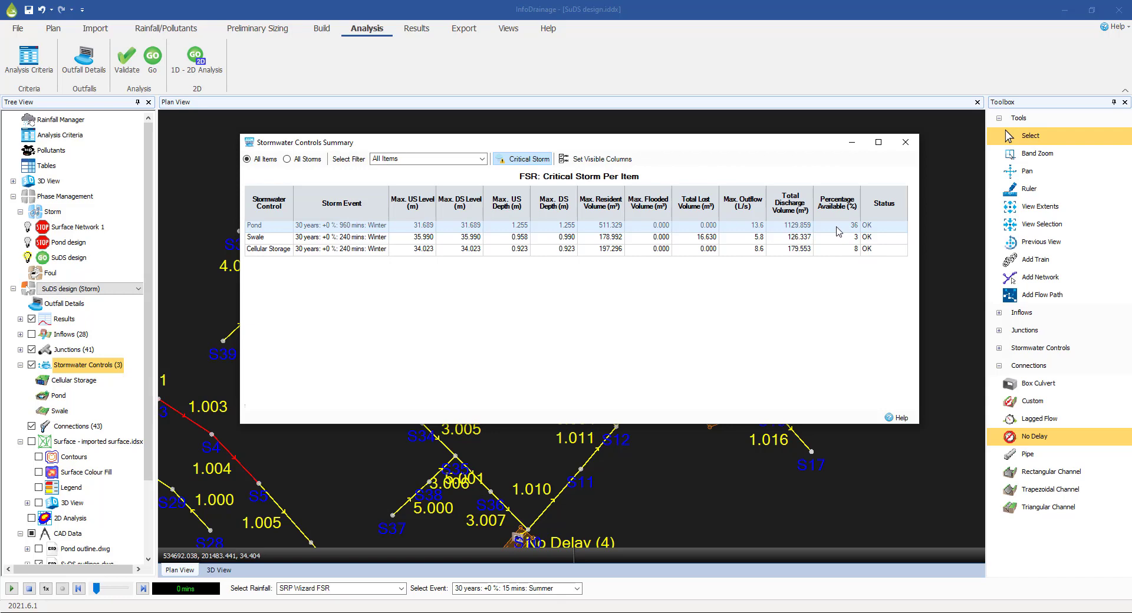
click(907, 144)
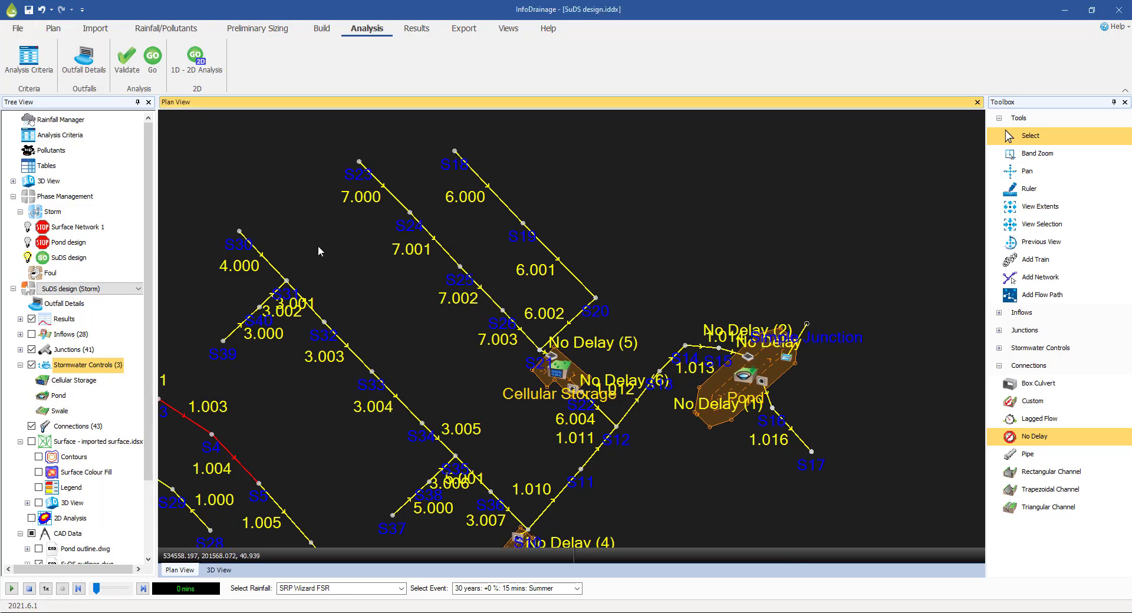
Step: Duplicate the SuDS design phase and rename the copy "Optimised SuDS design"
scroll(399, 295, down, 3)
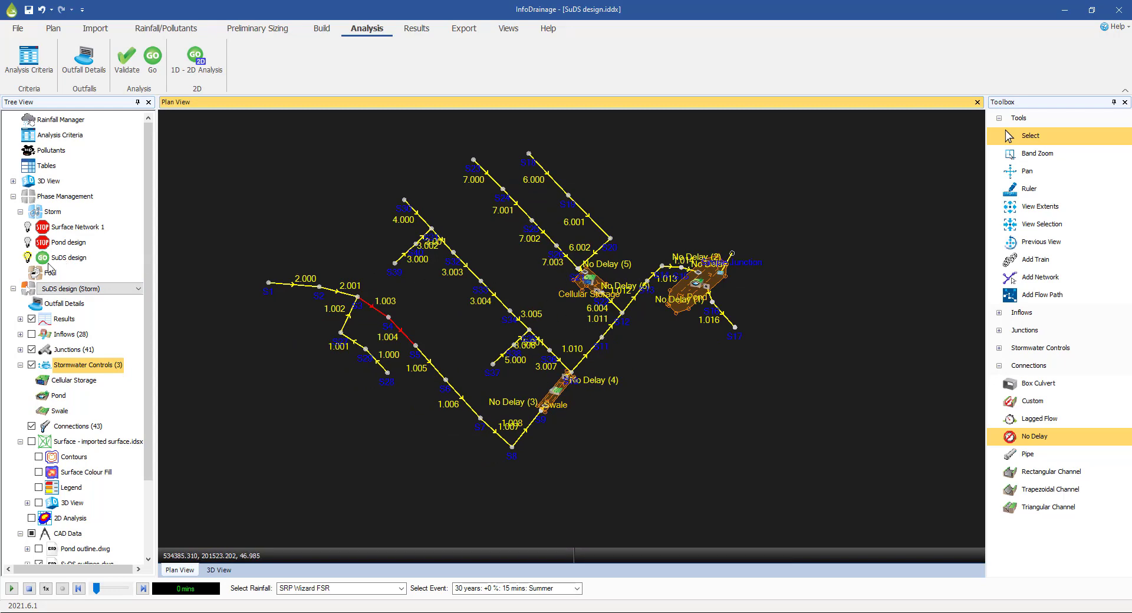
right_click(65, 264)
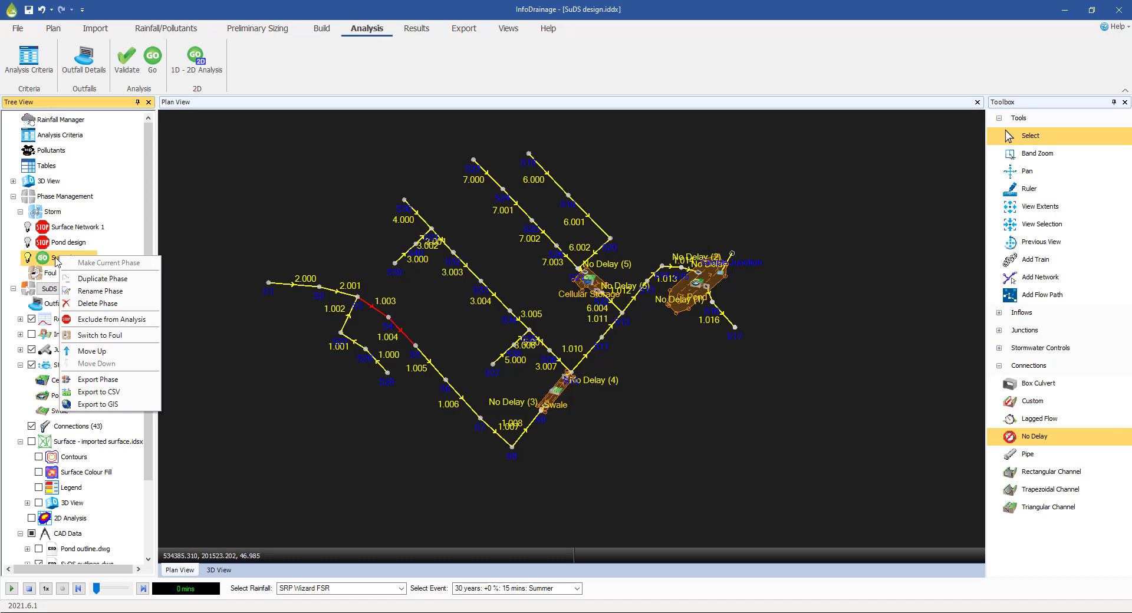
click(95, 279)
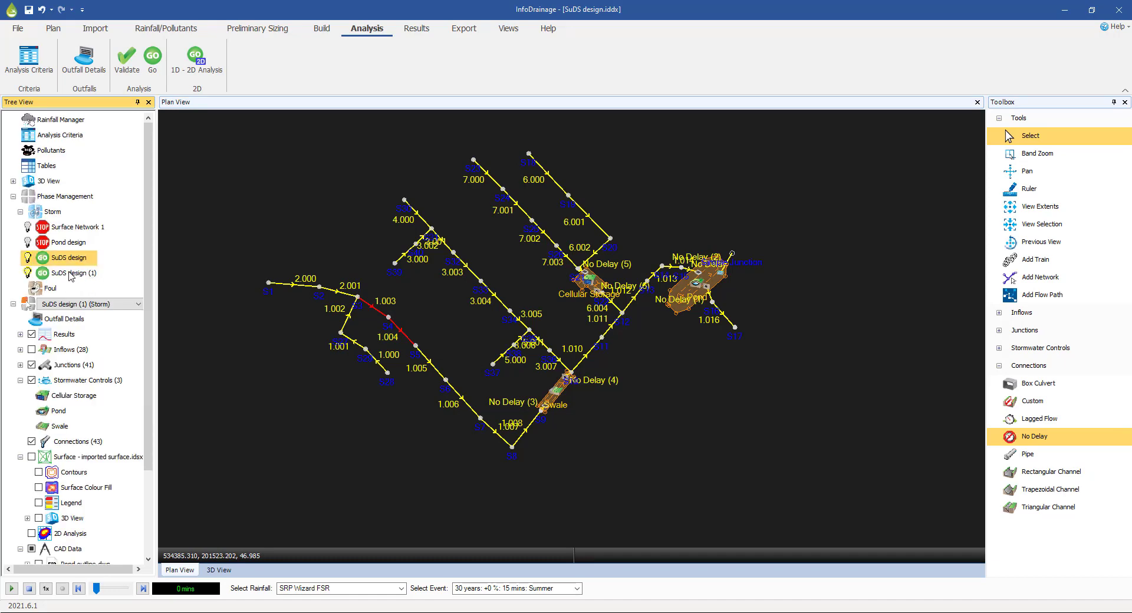
right_click(70, 274)
click(101, 304)
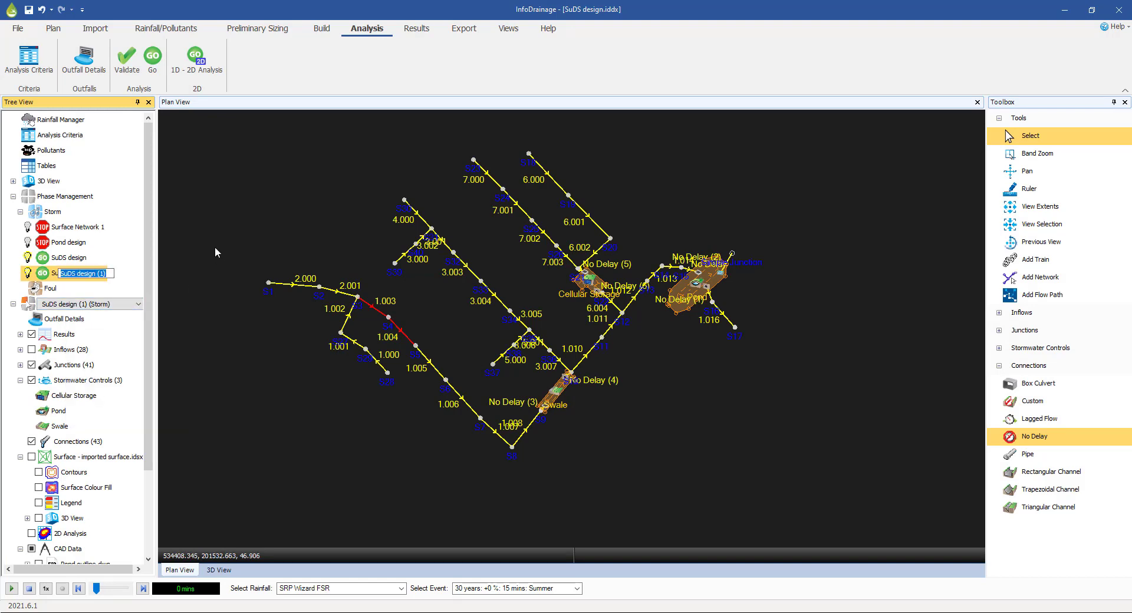
text(Optimised SuDS design)
key(Return)
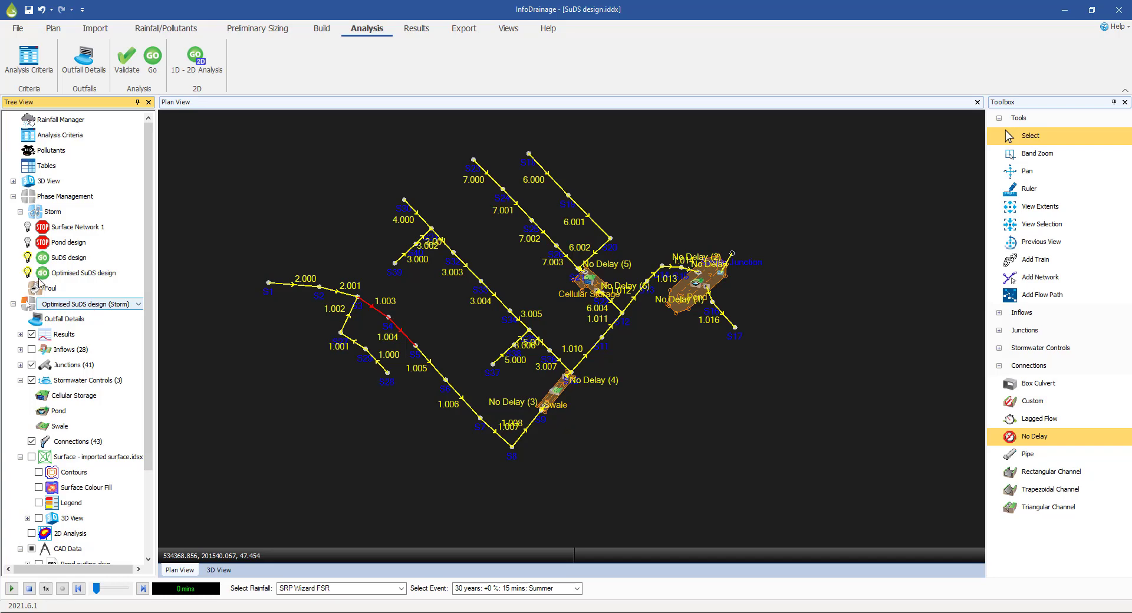
Step: Hide the original SuDS design phase and exclude it from the analysis
click(27, 258)
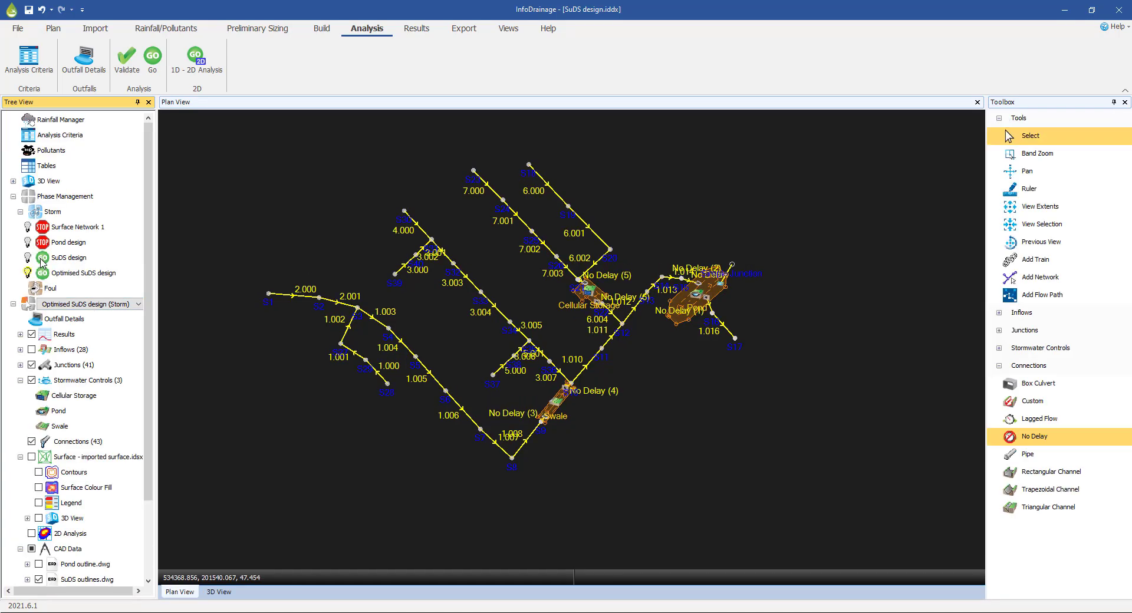
click(42, 259)
Step: Resize the cellular storage's outlet orifice with the Diameter Calculator, using a design flow of 7 L/s
scroll(610, 297, up, 8)
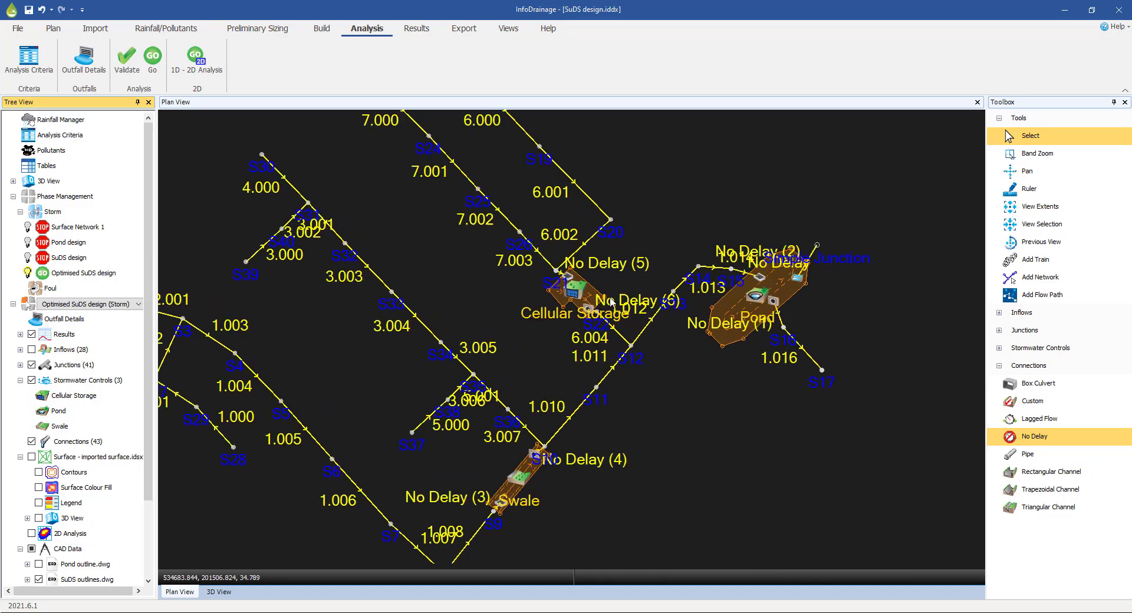
scroll(564, 306, up, 1)
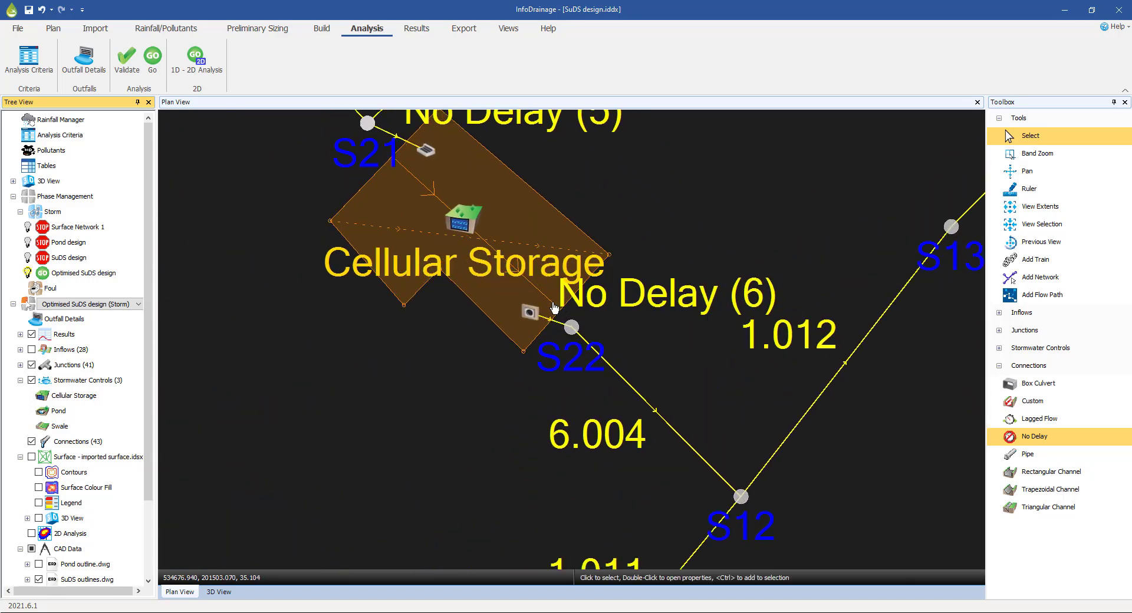
click(1028, 137)
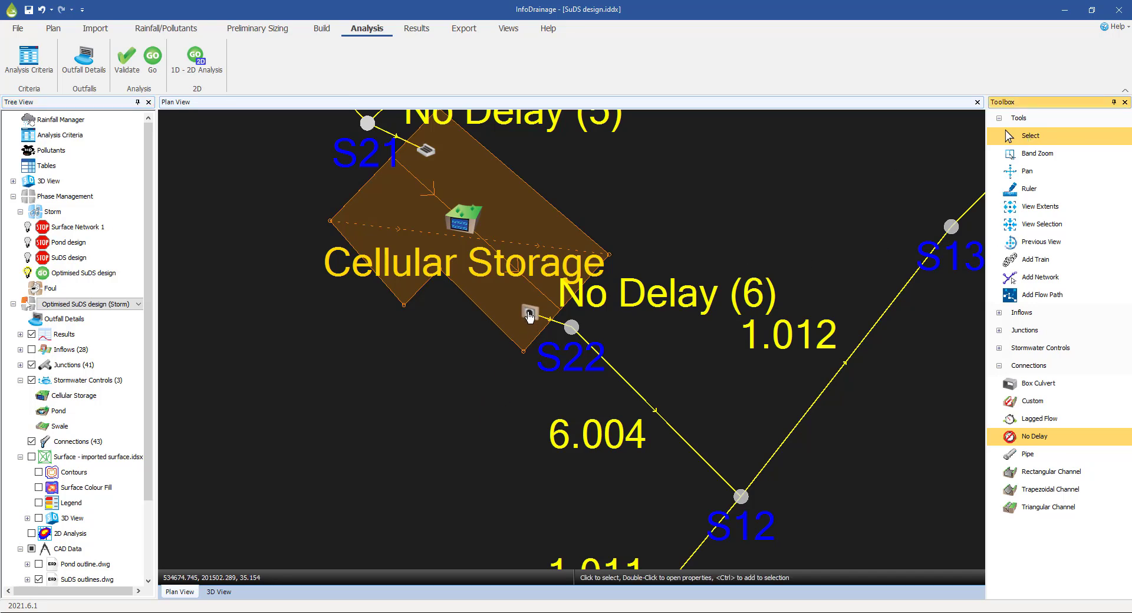
double_click(530, 316)
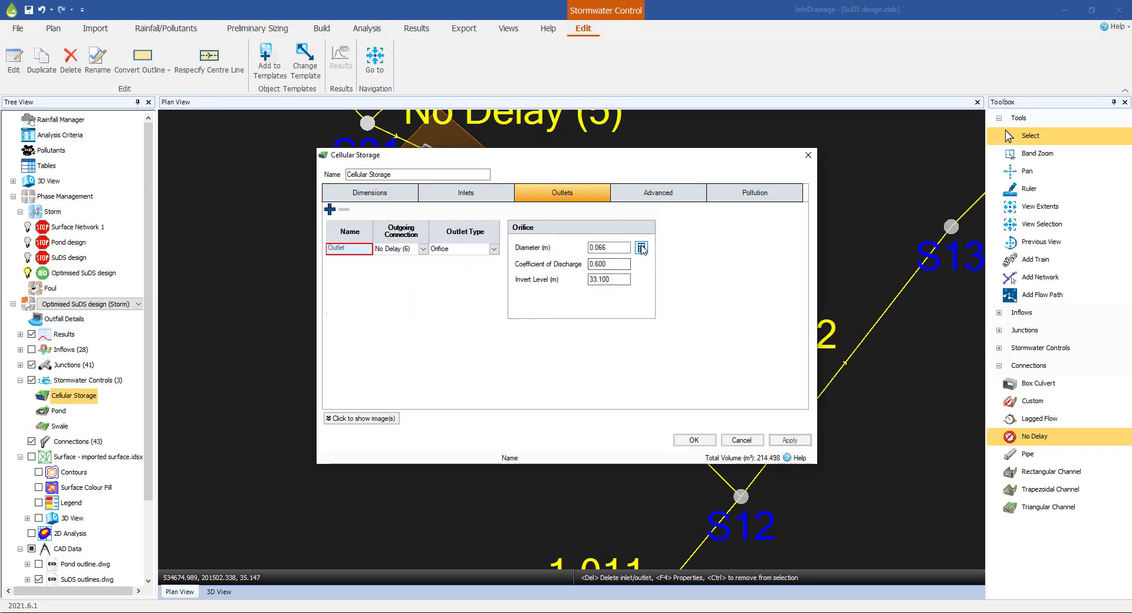
click(641, 247)
click(577, 294)
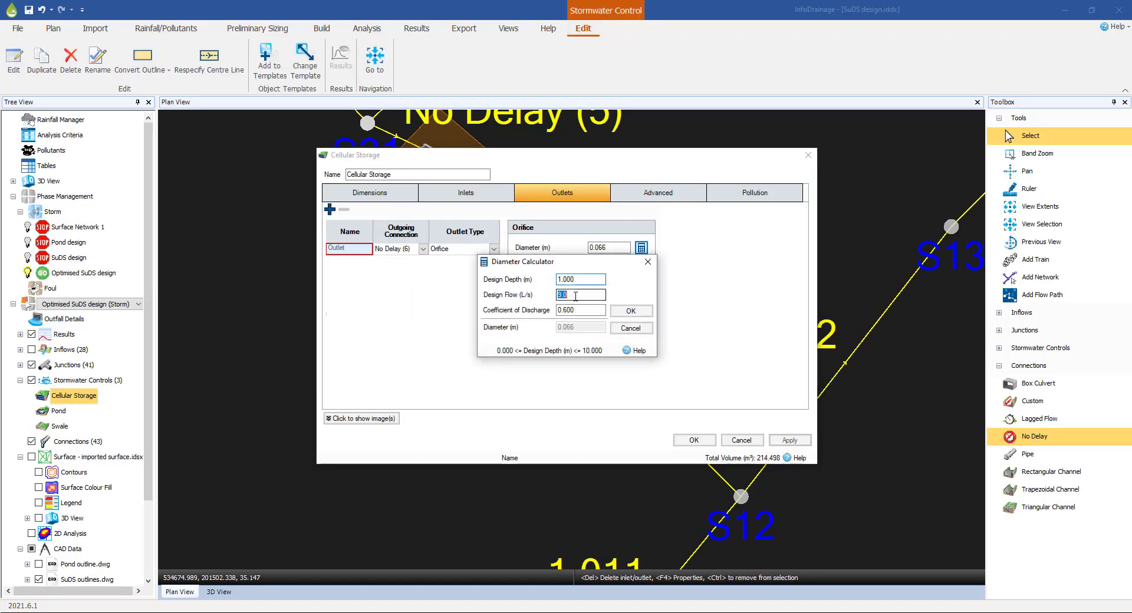
text(7)
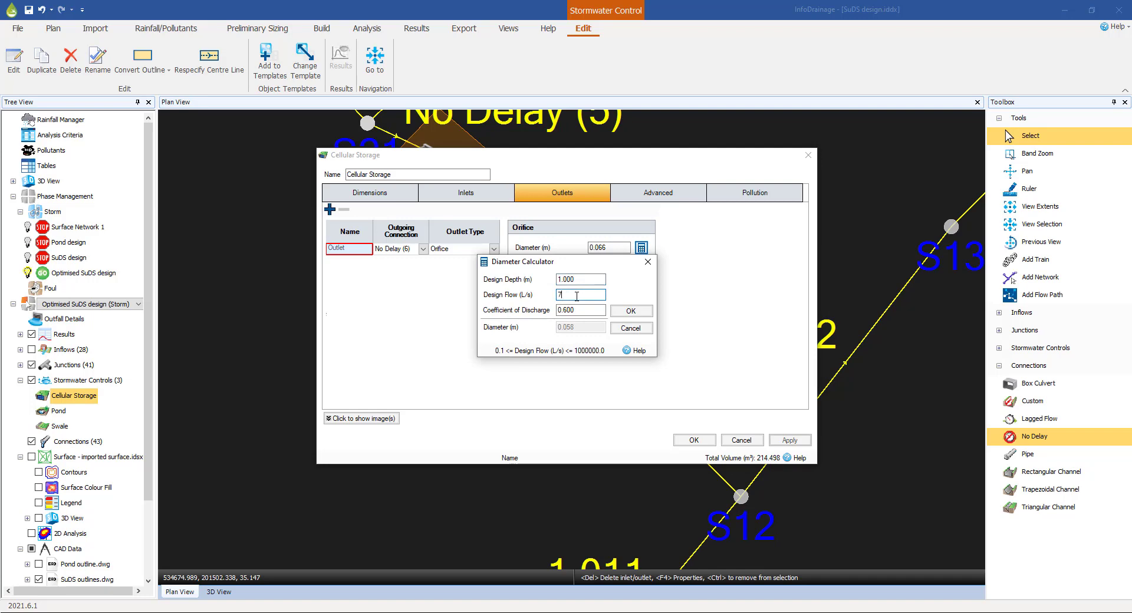
key(Tab)
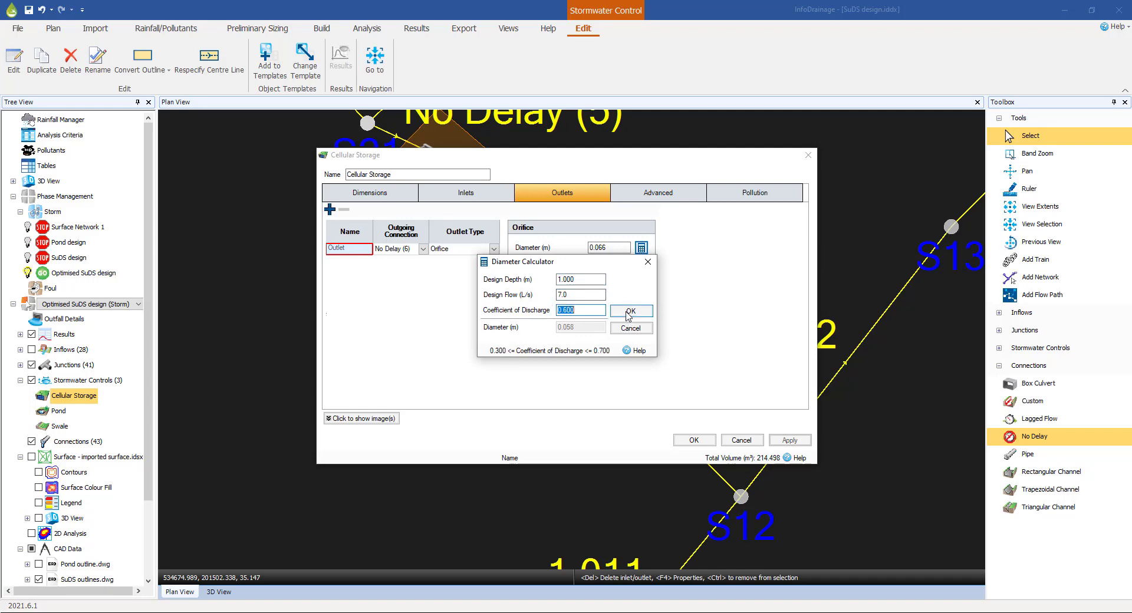
click(628, 314)
click(694, 441)
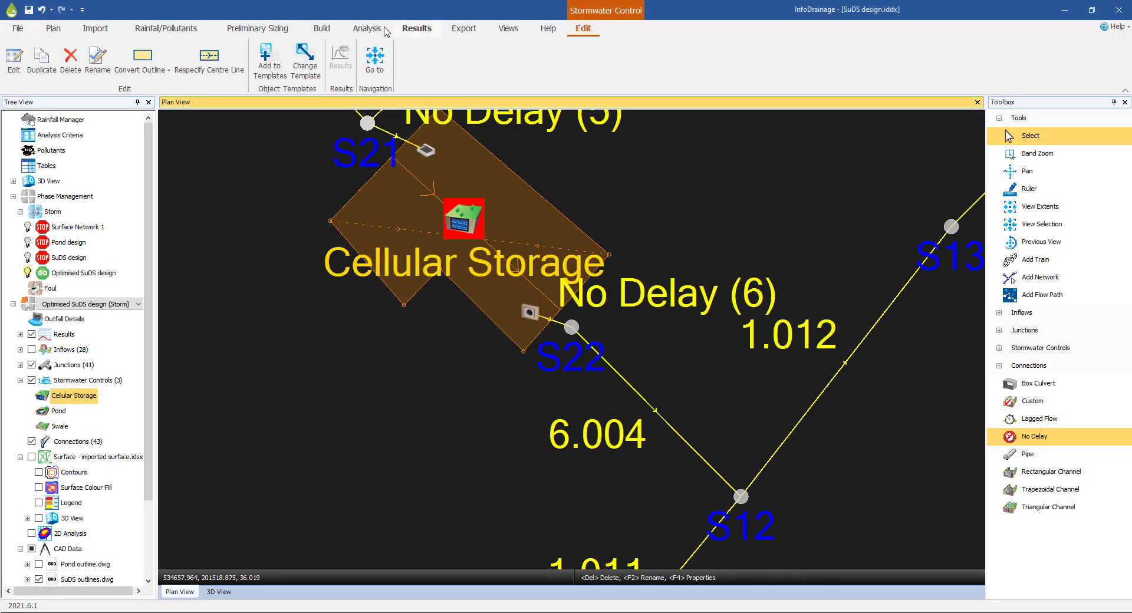
Step: Run the analysis of the optimised design and review the critical storm results of its stormwater controls
click(374, 31)
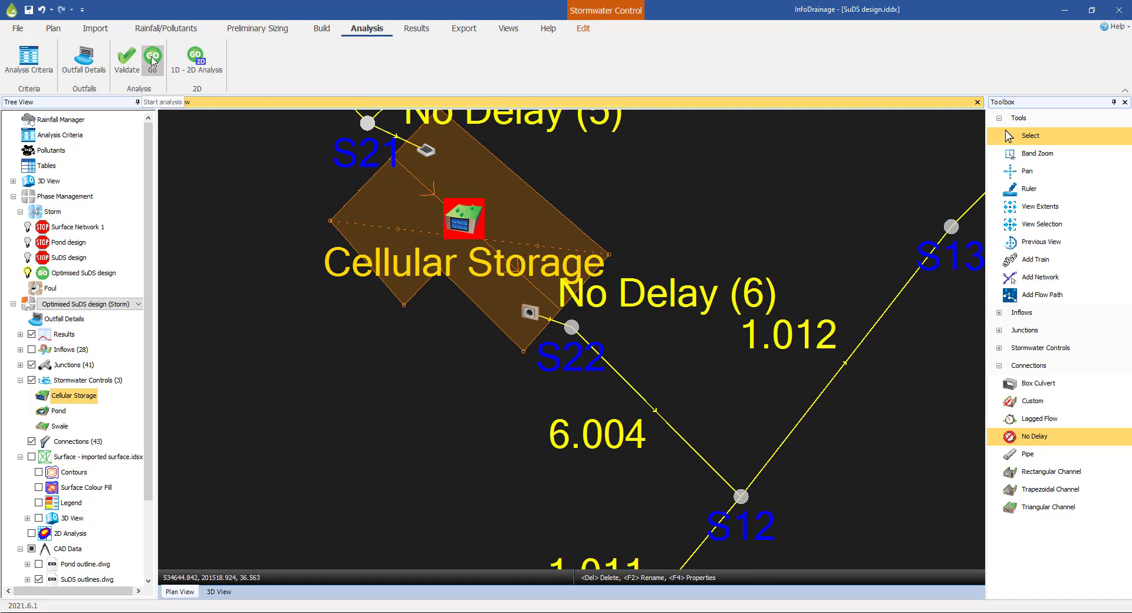
click(152, 59)
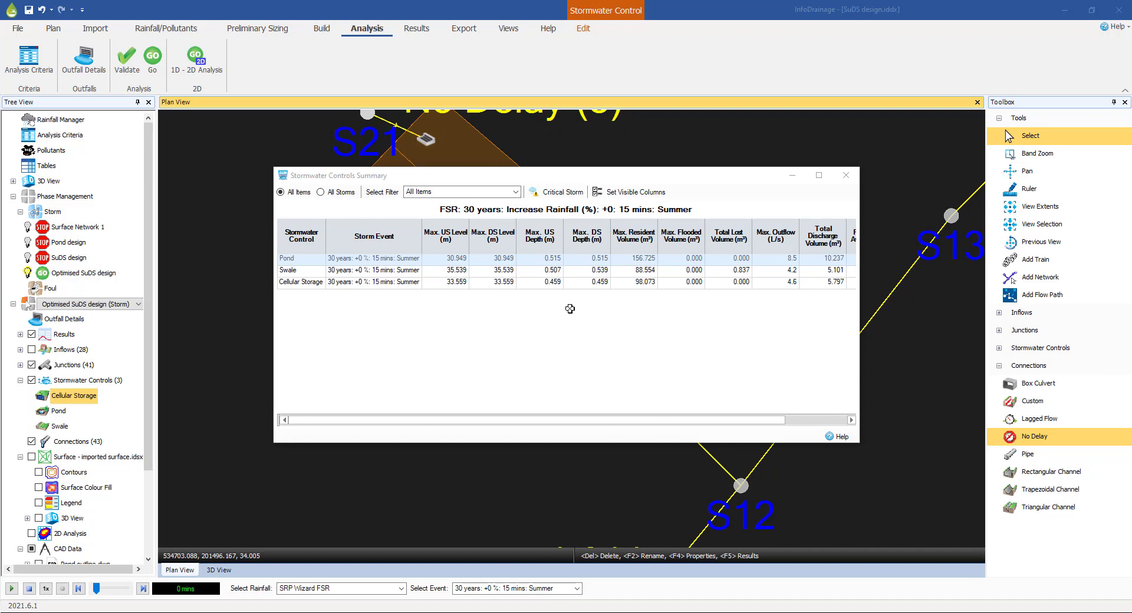
click(557, 195)
drag(545, 175, 457, 143)
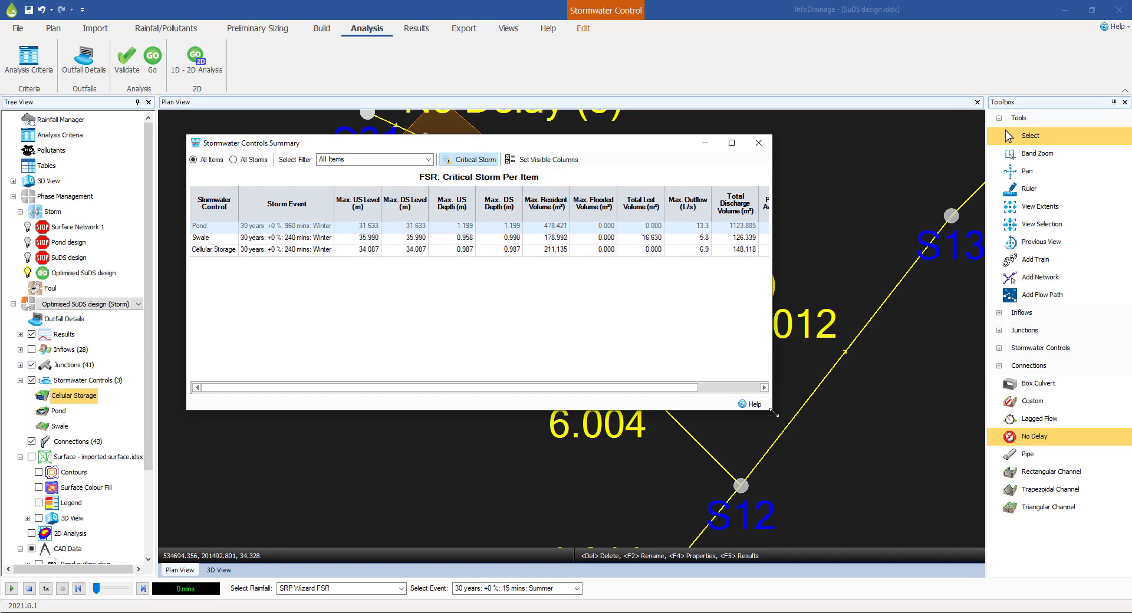
drag(772, 408, 894, 425)
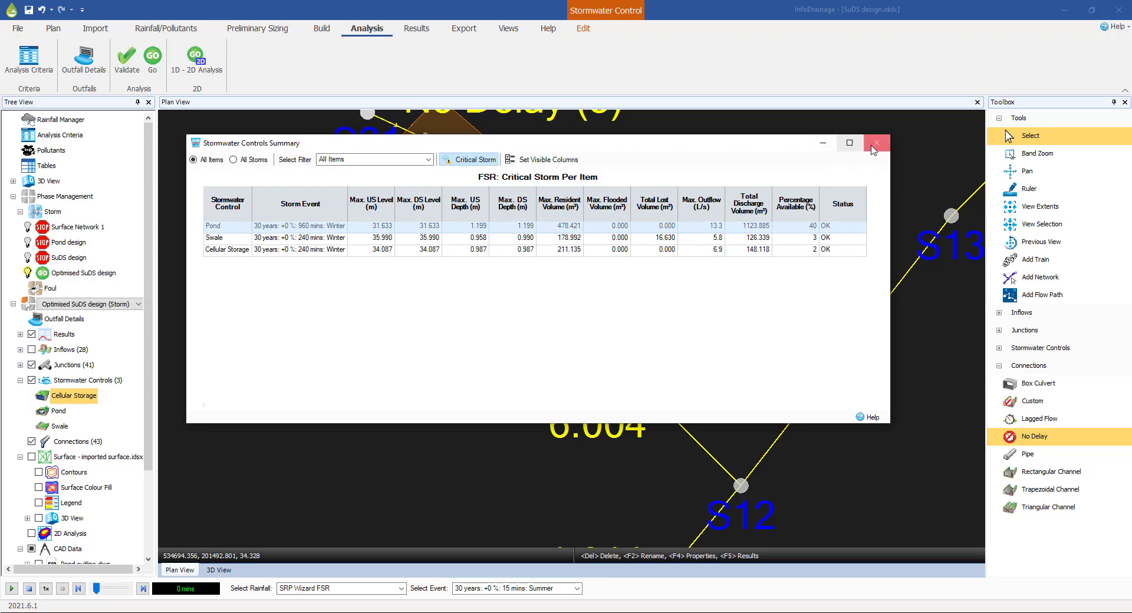
click(876, 143)
Step: Resize the pond with the Sizing Calculator's Quick Storage Estimate method, designing up to freeboard for a volume of 400 m³
scroll(833, 232, down, 5)
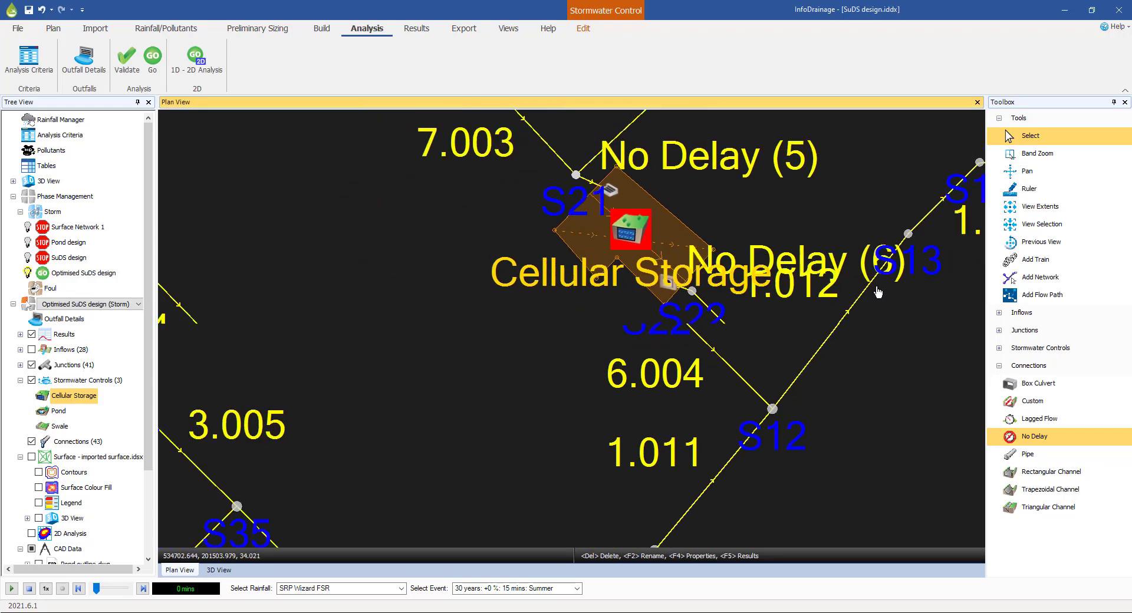
middle_drag(635, 321, 412, 321)
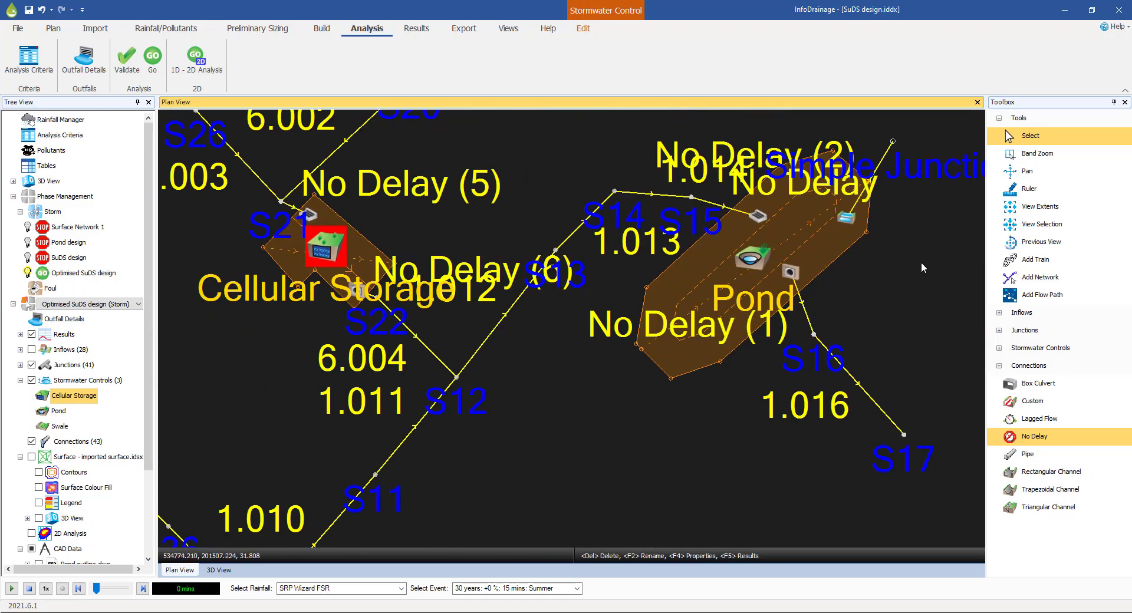
click(1026, 137)
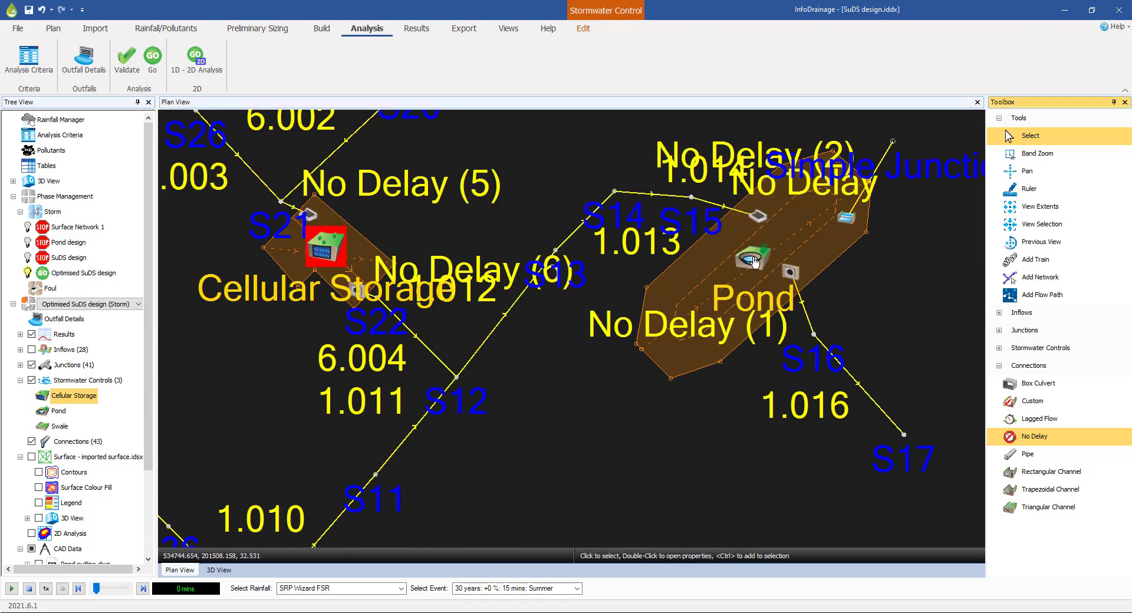
click(752, 258)
double_click(754, 261)
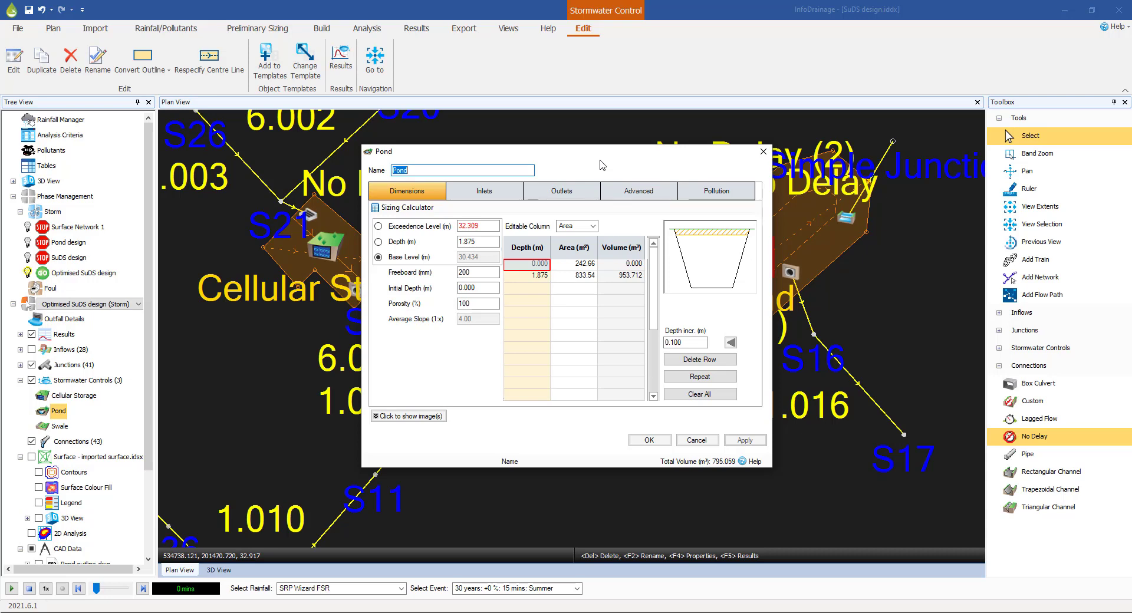
drag(619, 152, 440, 136)
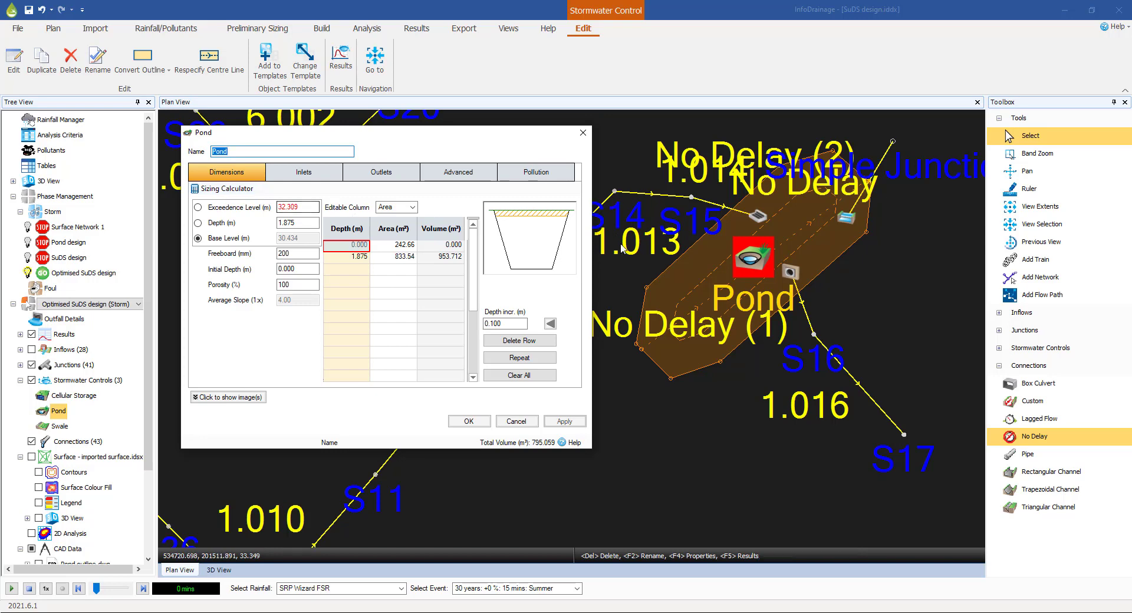
click(217, 189)
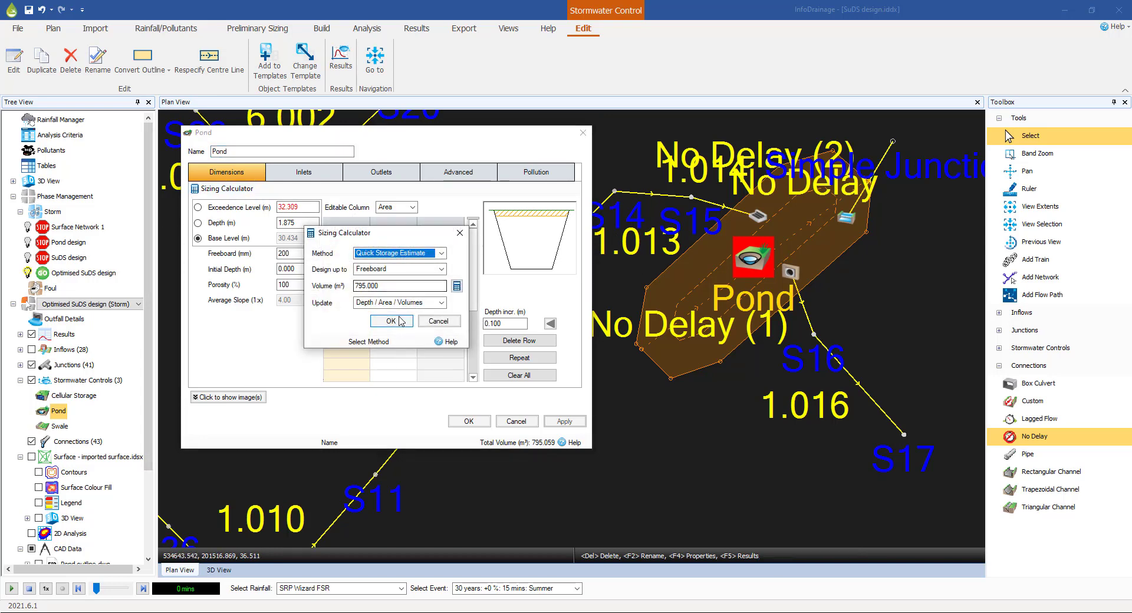
click(429, 254)
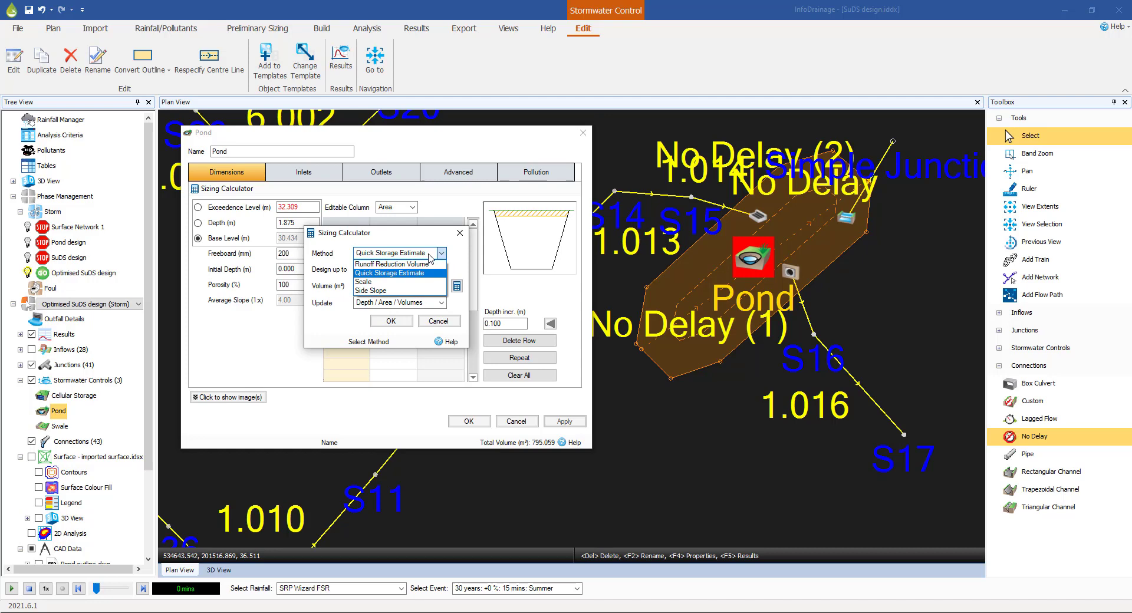
click(372, 273)
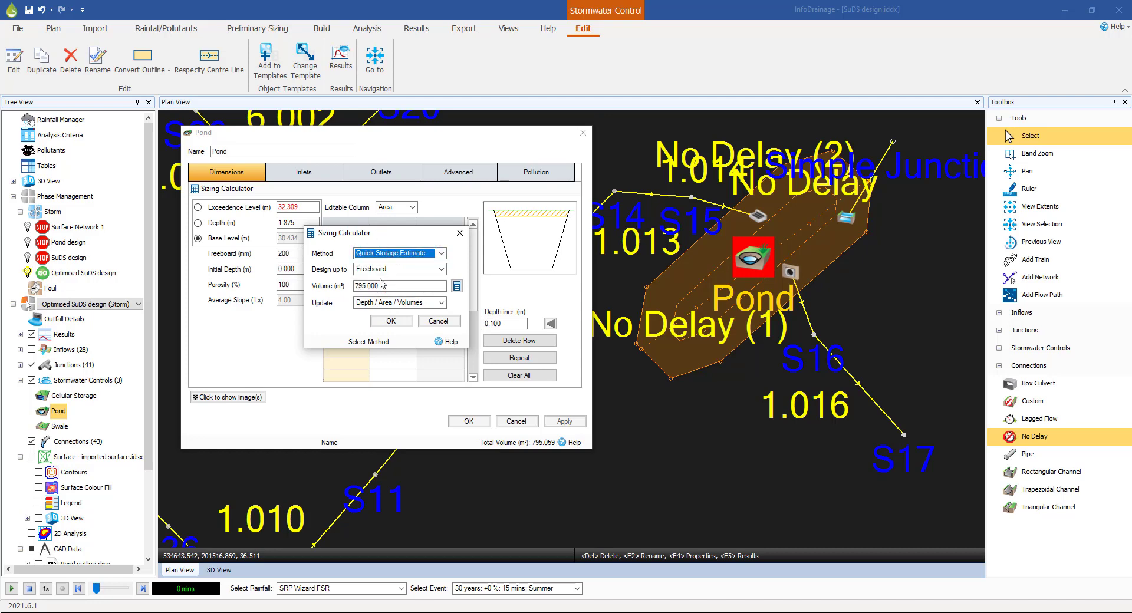
click(387, 285)
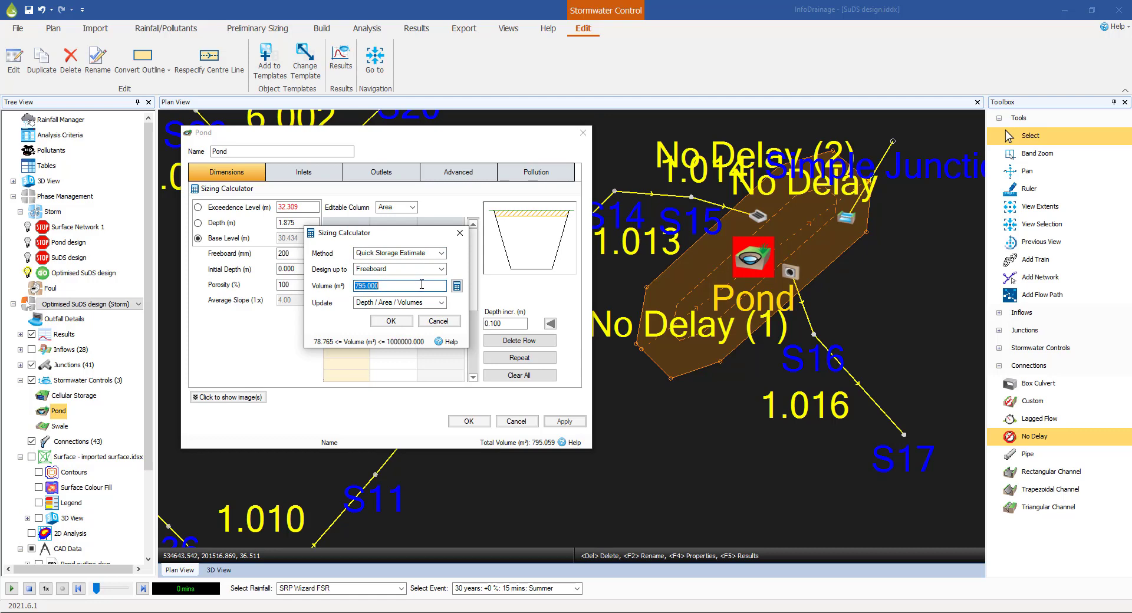
text(400)
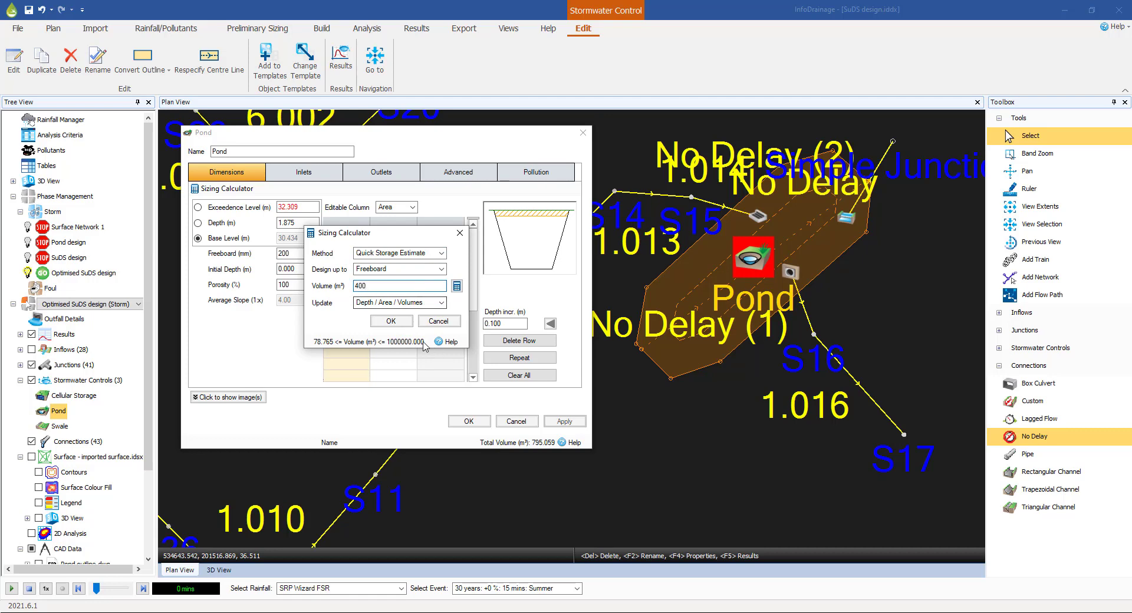
click(389, 321)
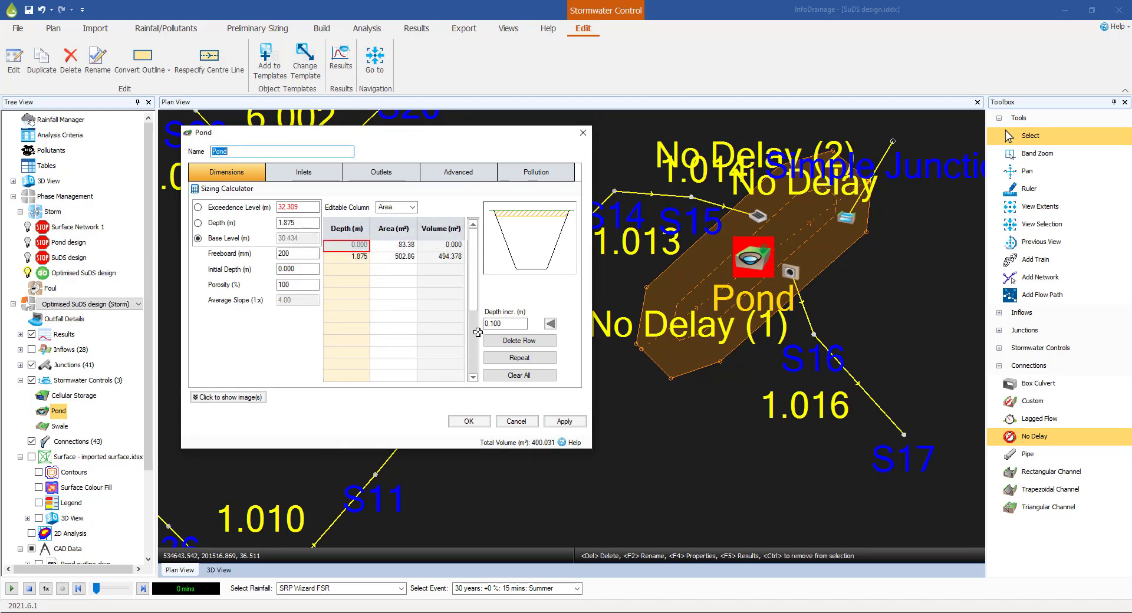
click(468, 422)
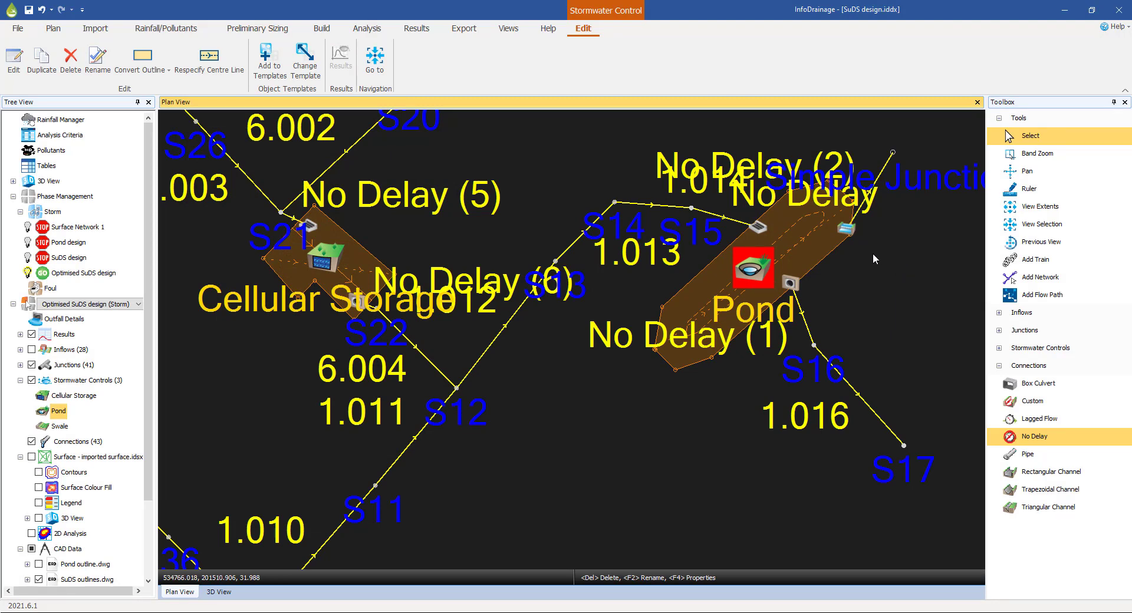
Step: Move the pond's outlet and both inlets further inside the resized pond outline in the plan view
scroll(873, 254, up, 4)
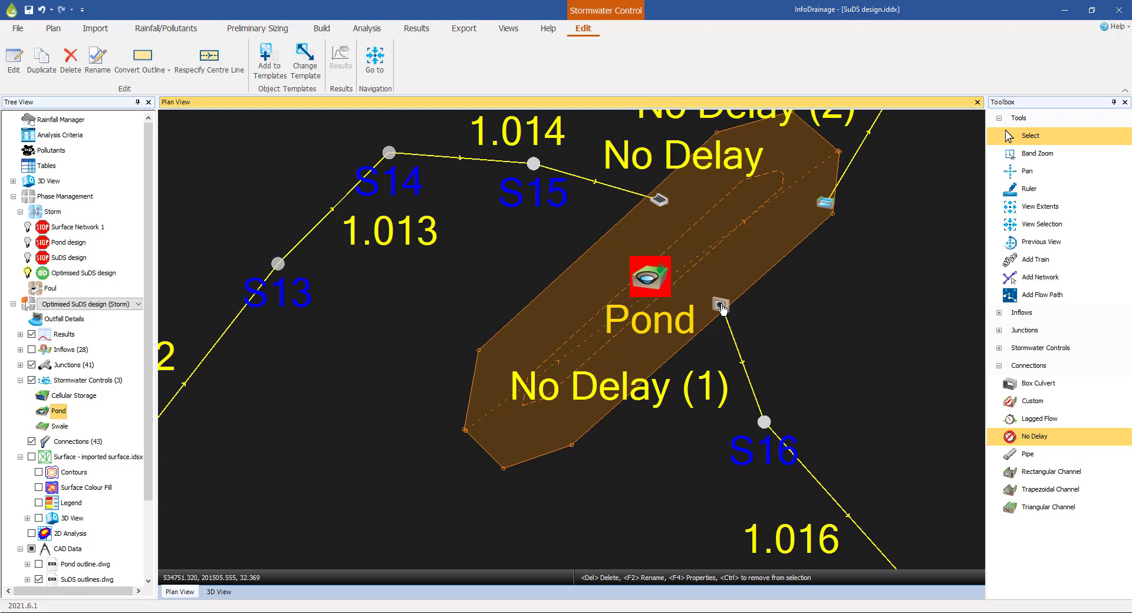
drag(720, 307, 692, 283)
drag(659, 200, 664, 223)
drag(821, 216, 788, 178)
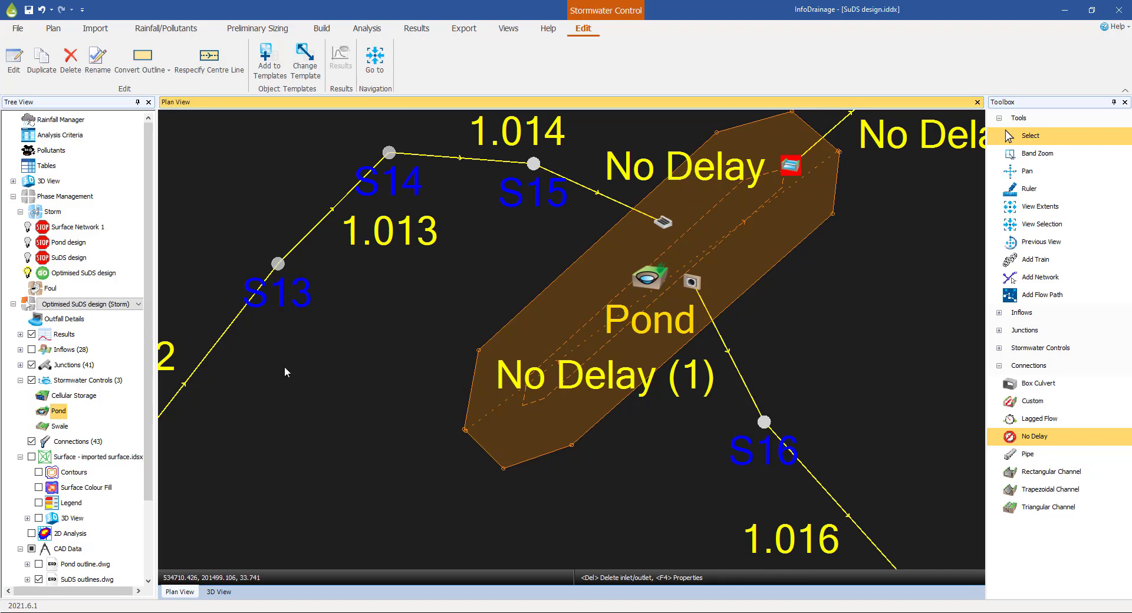
scroll(136, 471, down, 3)
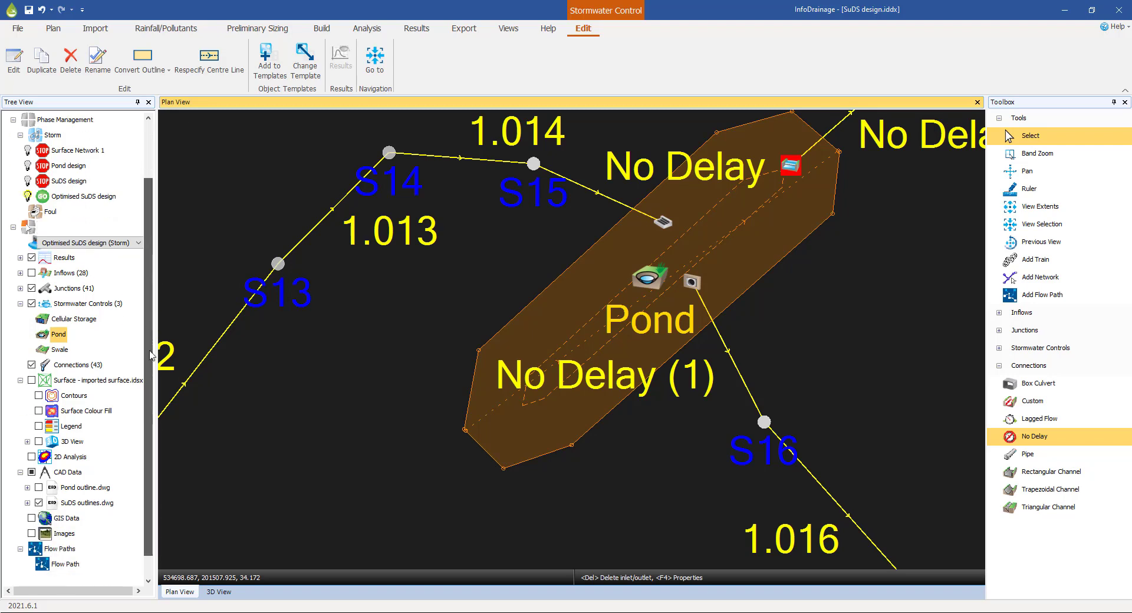
scroll(432, 361, down, 3)
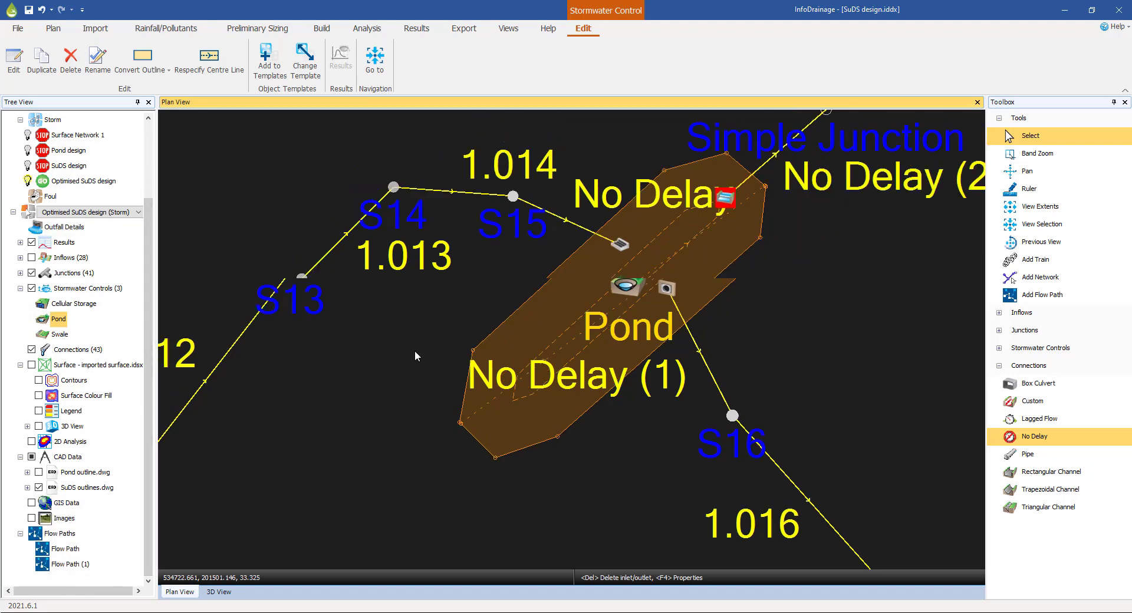
scroll(378, 370, down, 2)
scroll(476, 361, down, 3)
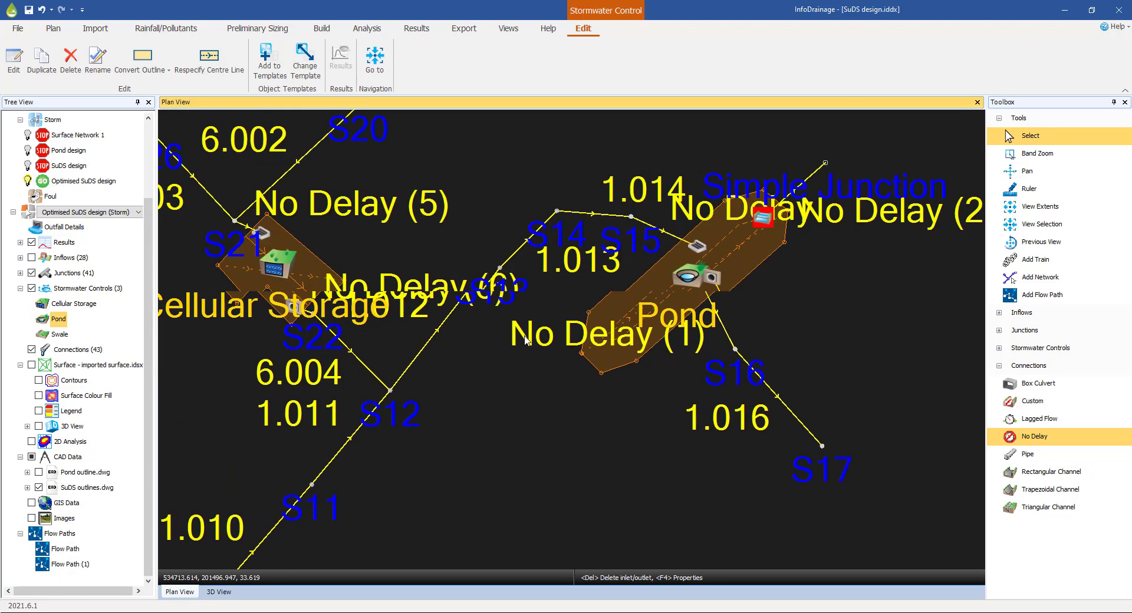
Step: Add a new flow path through the network from junction S1 to outfall S17, passing through the swale and pond
scroll(477, 361, down, 4)
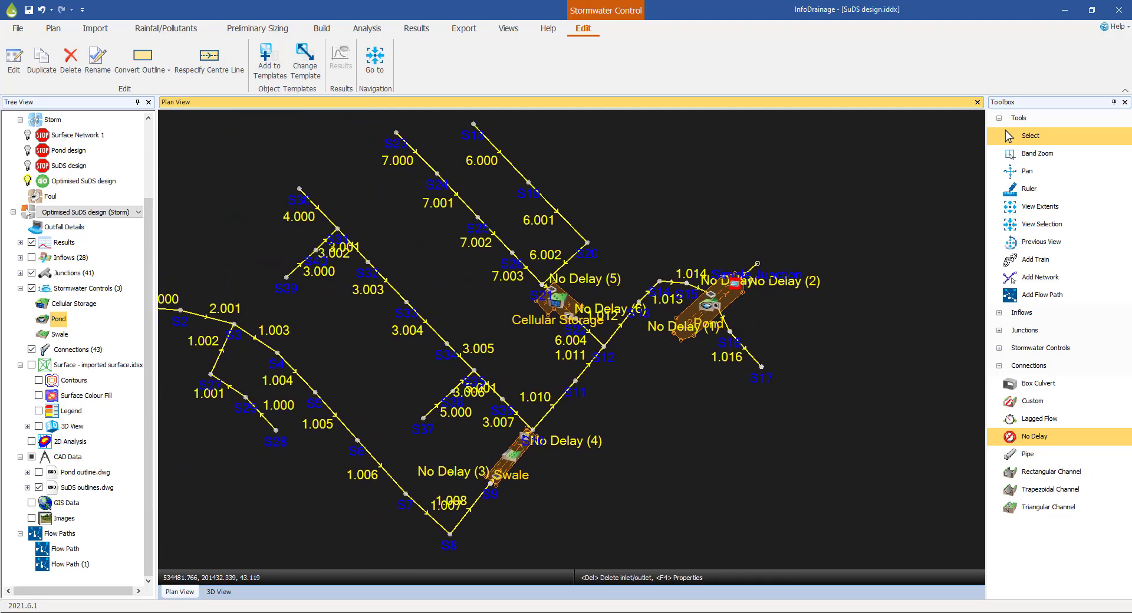
click(65, 568)
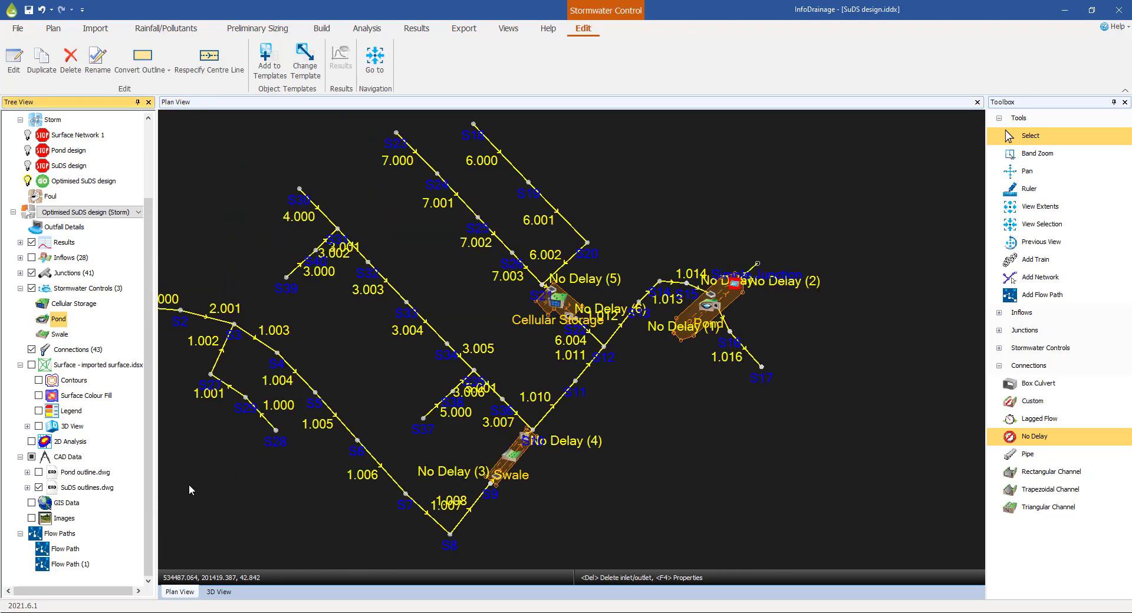
click(64, 564)
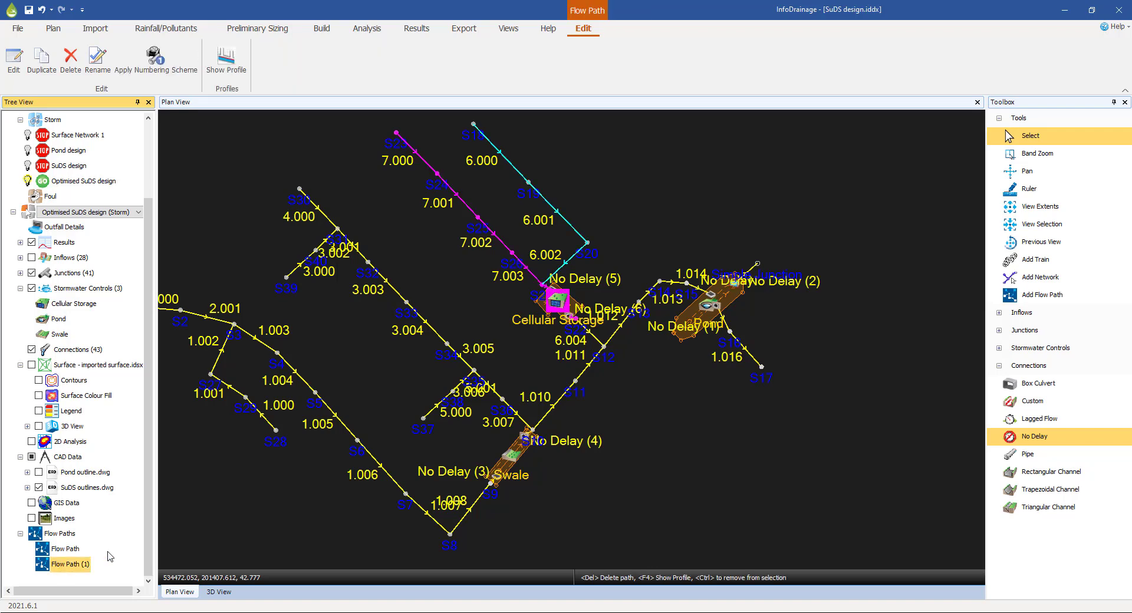
click(57, 550)
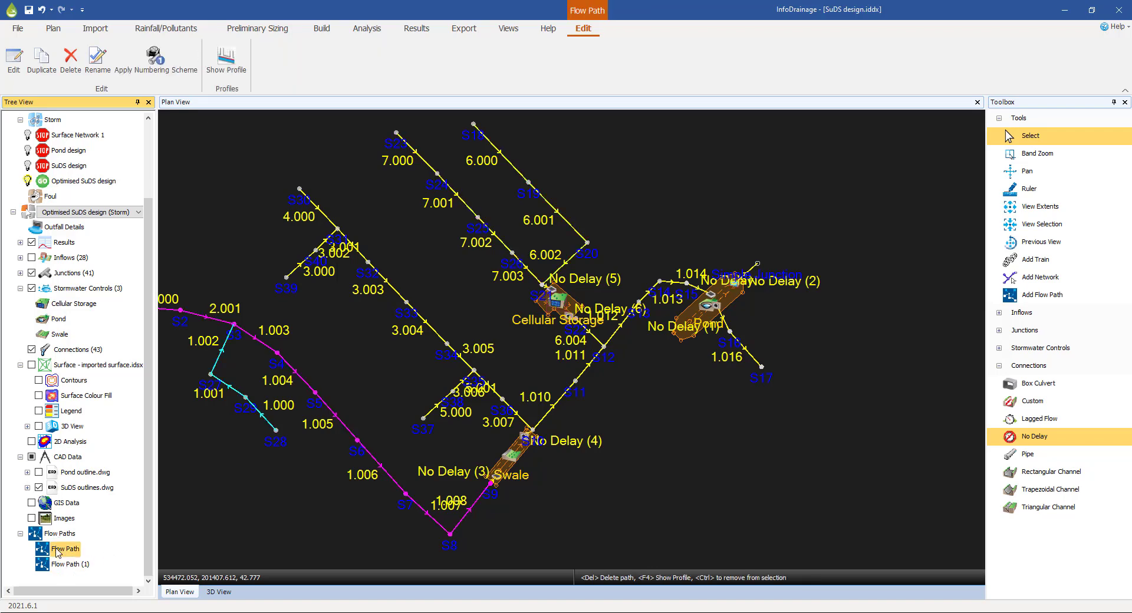
right_click(57, 538)
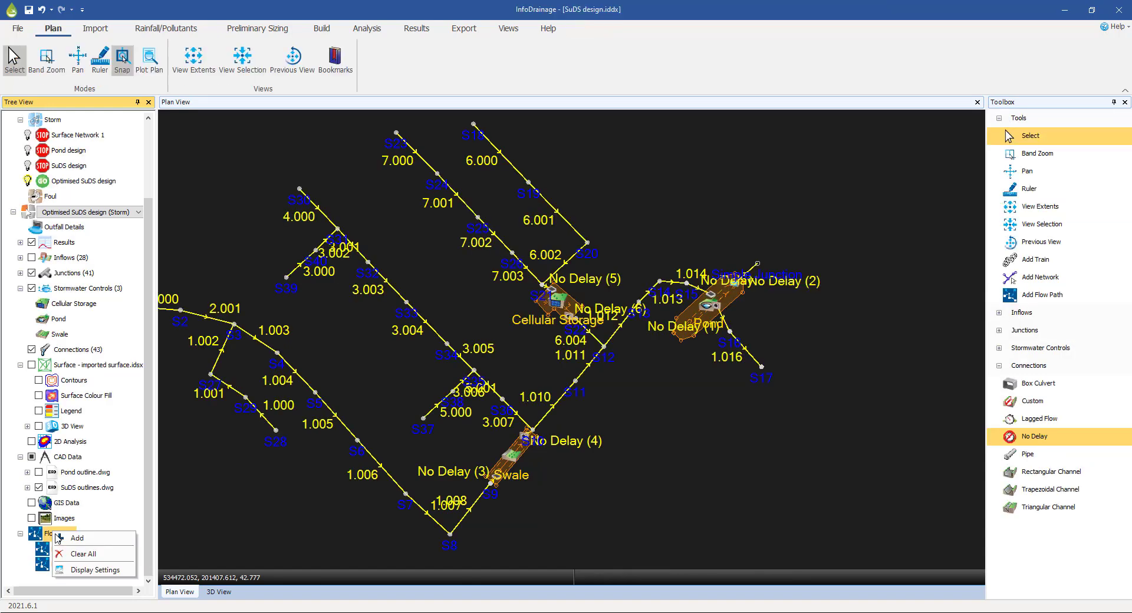
click(74, 540)
scroll(195, 423, down, 2)
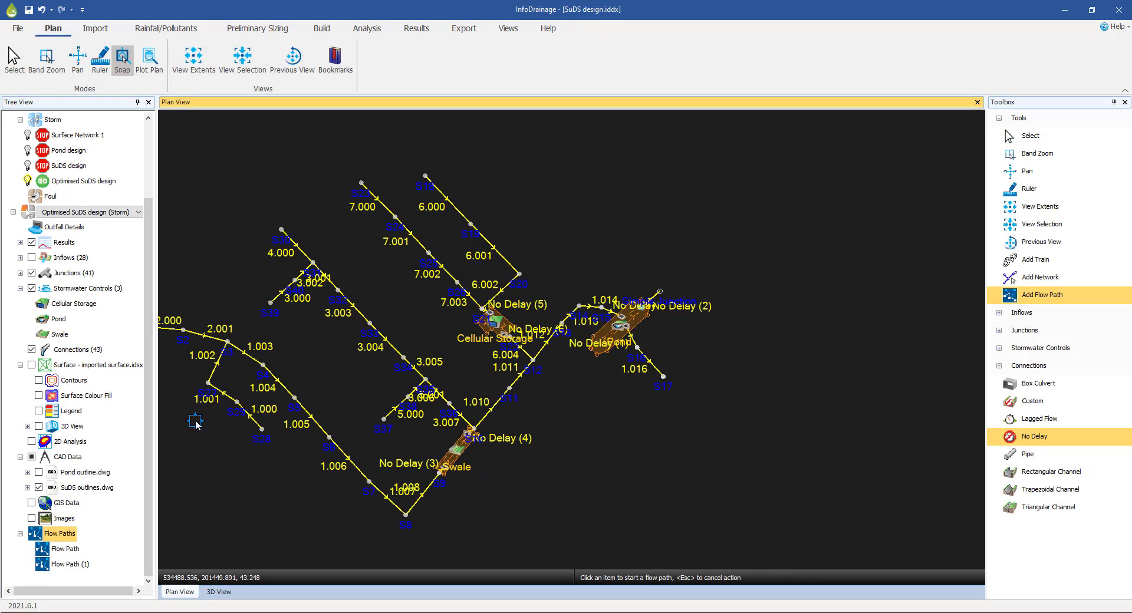
middle_drag(195, 424, 303, 416)
click(233, 320)
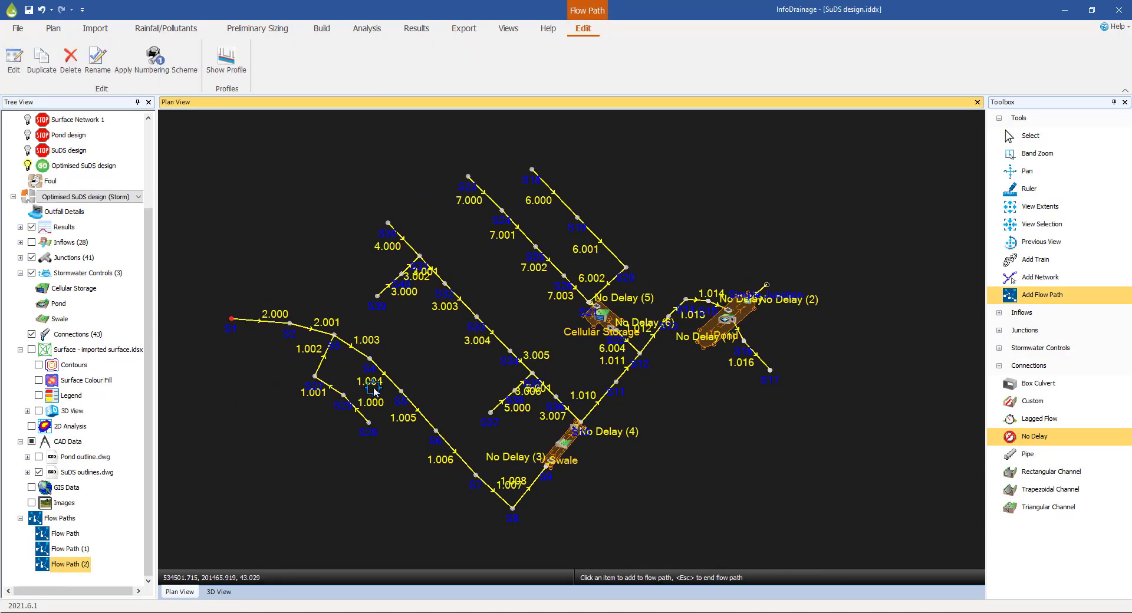
click(770, 370)
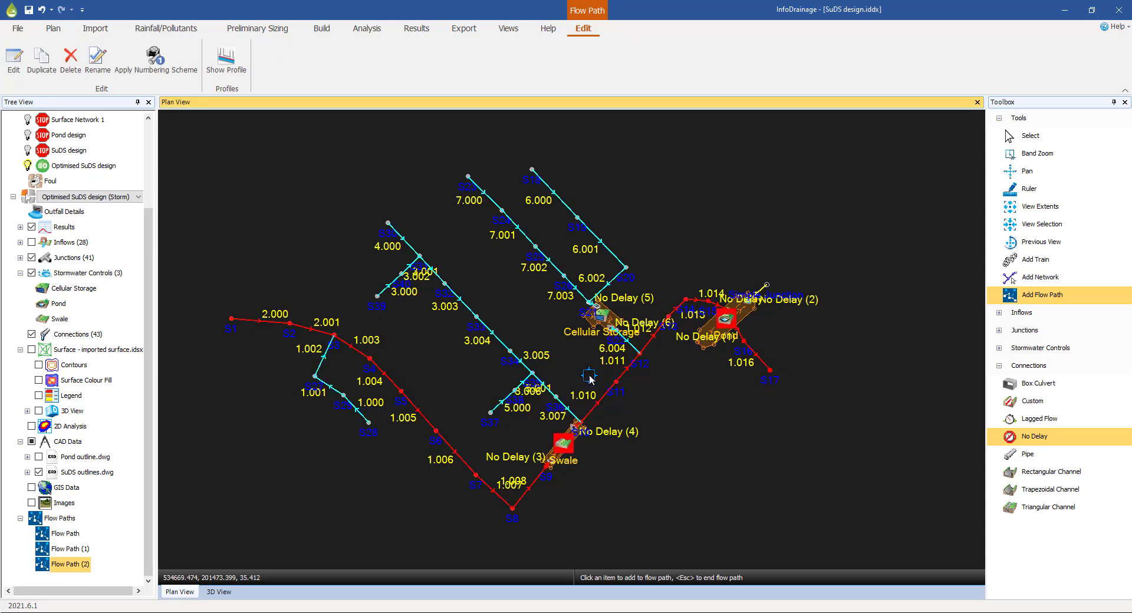
Step: View the long-section profile of the new flow path from S1 to S17, and close it
right_click(68, 564)
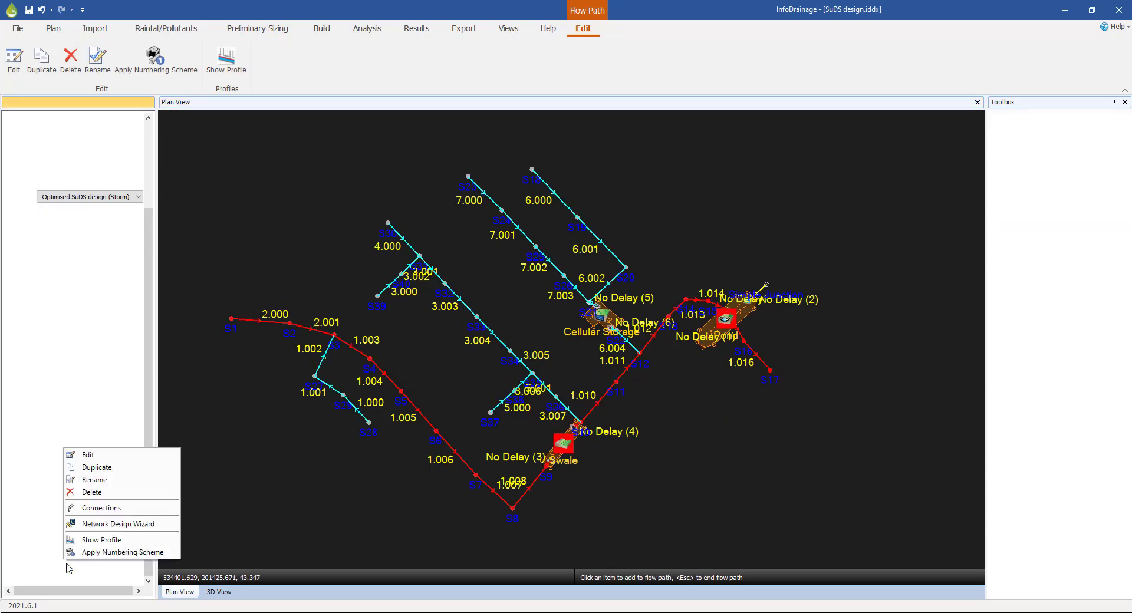
click(96, 542)
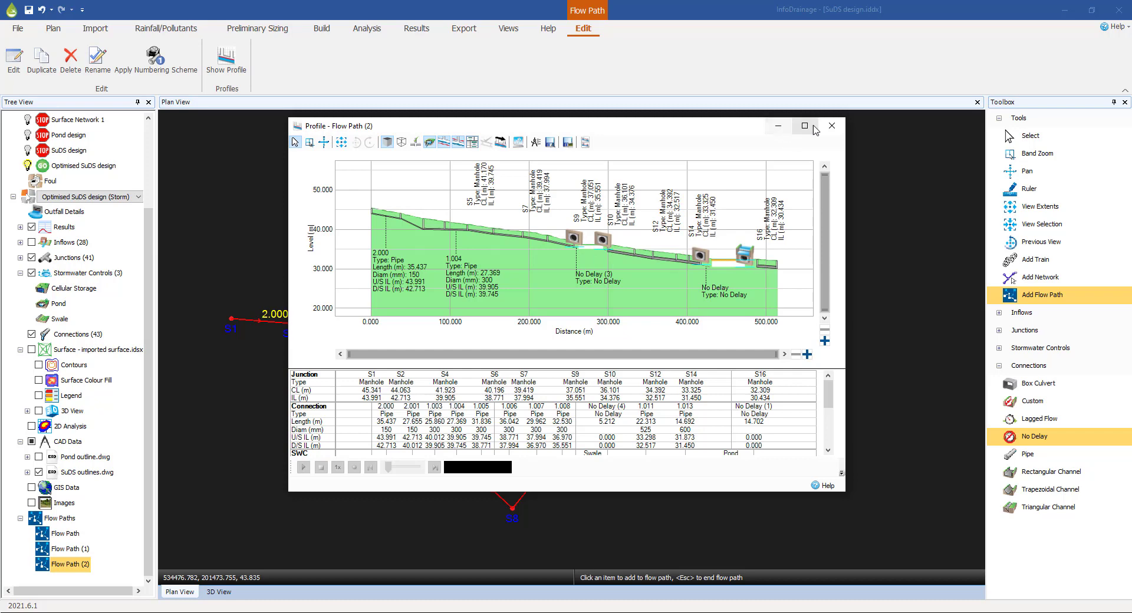
click(832, 126)
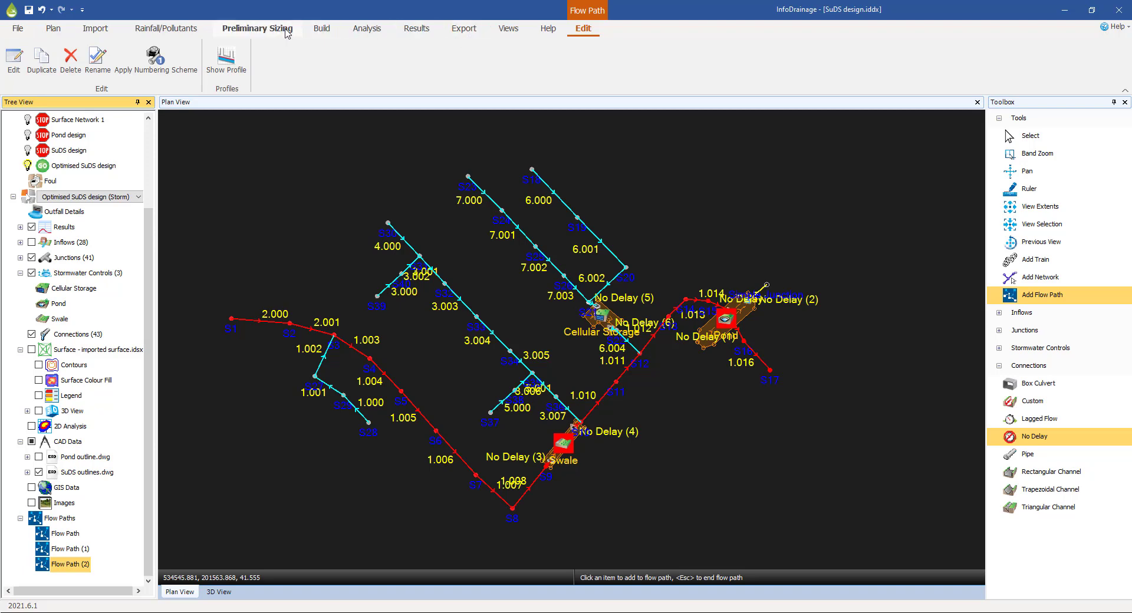
Step: Validate the optimised SuDS design and run its analysis with the resized pond
click(364, 30)
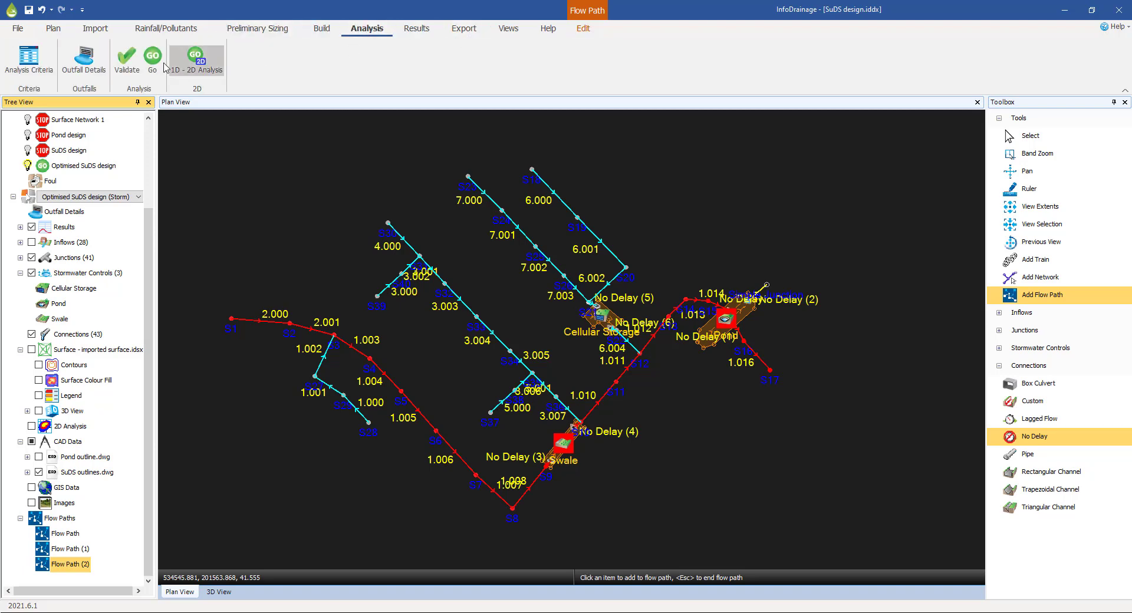
click(127, 59)
click(761, 430)
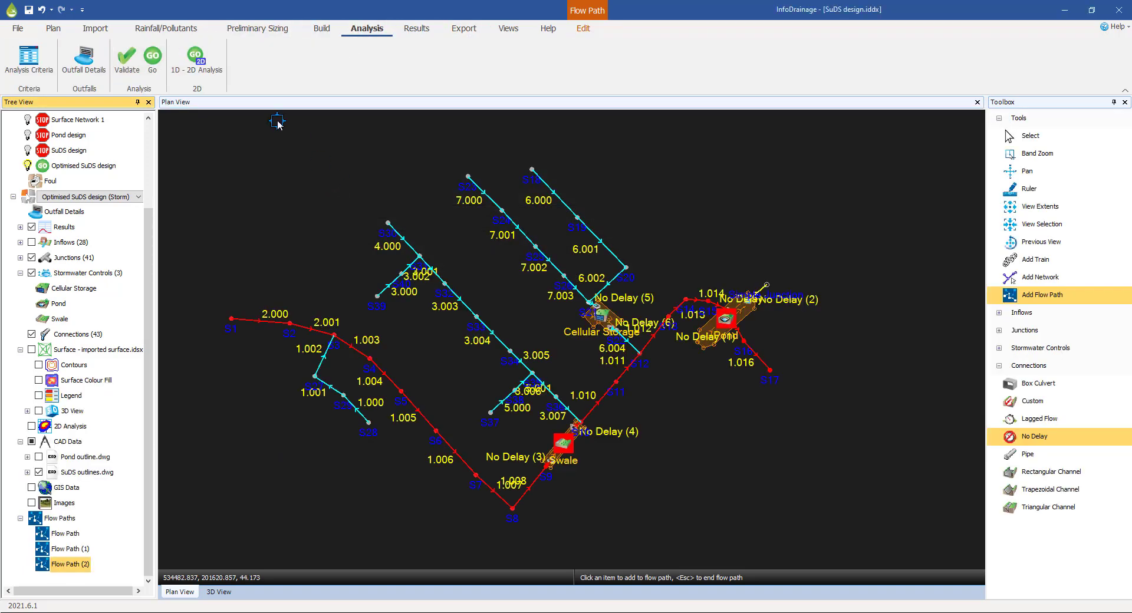
click(153, 57)
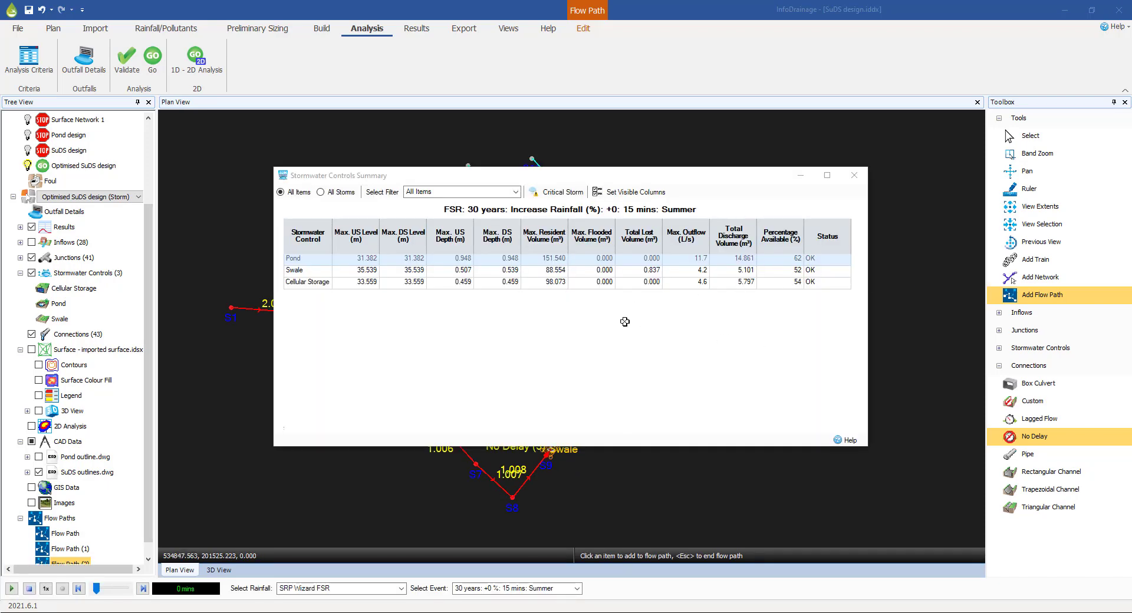
Step: Examine the critical storm results per stormwater control, widening the summary to show every column, and close it
click(555, 192)
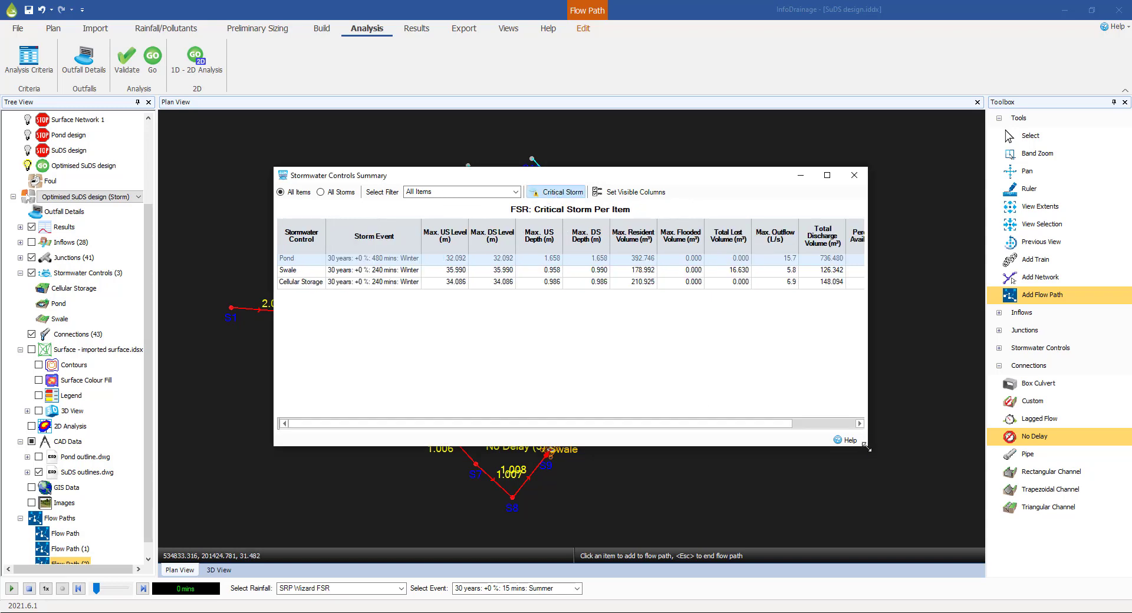
drag(867, 450, 967, 463)
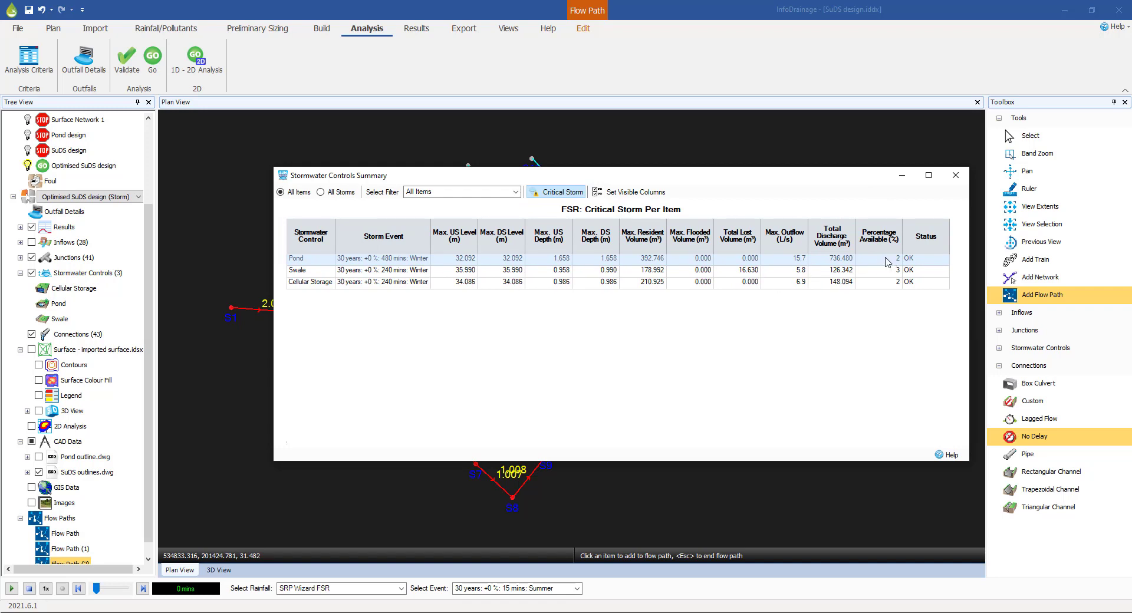
drag(794, 176, 660, 487)
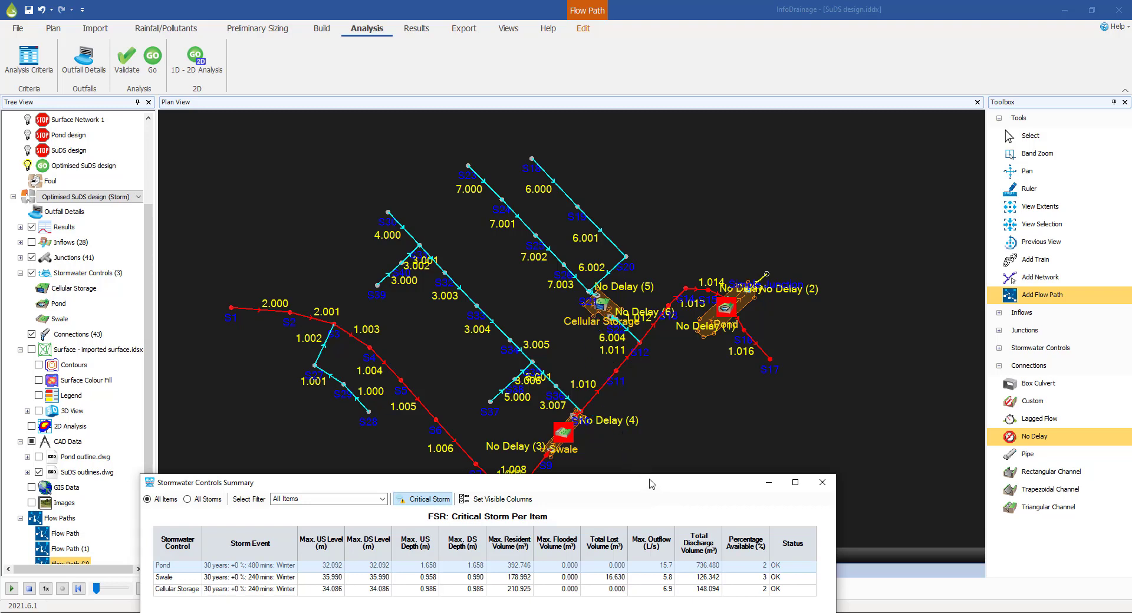
drag(650, 483, 697, 158)
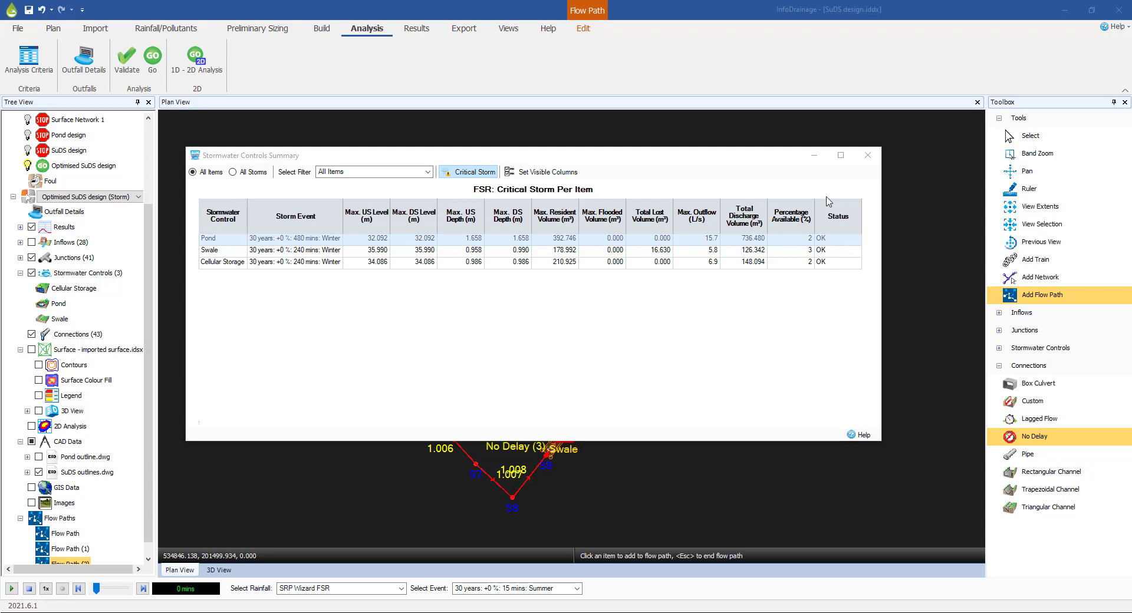
click(867, 155)
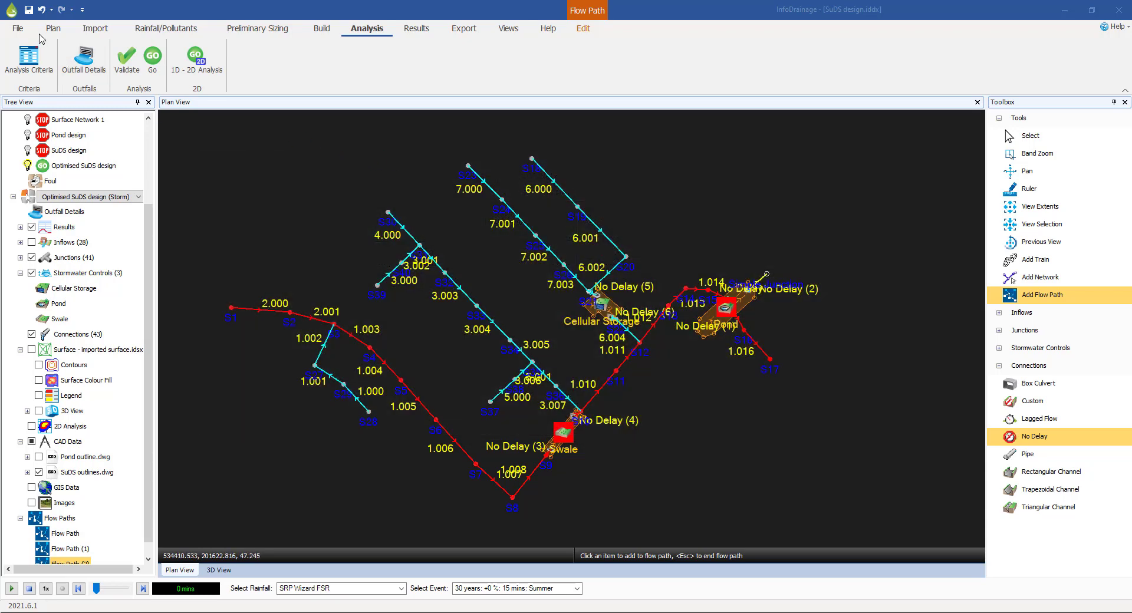